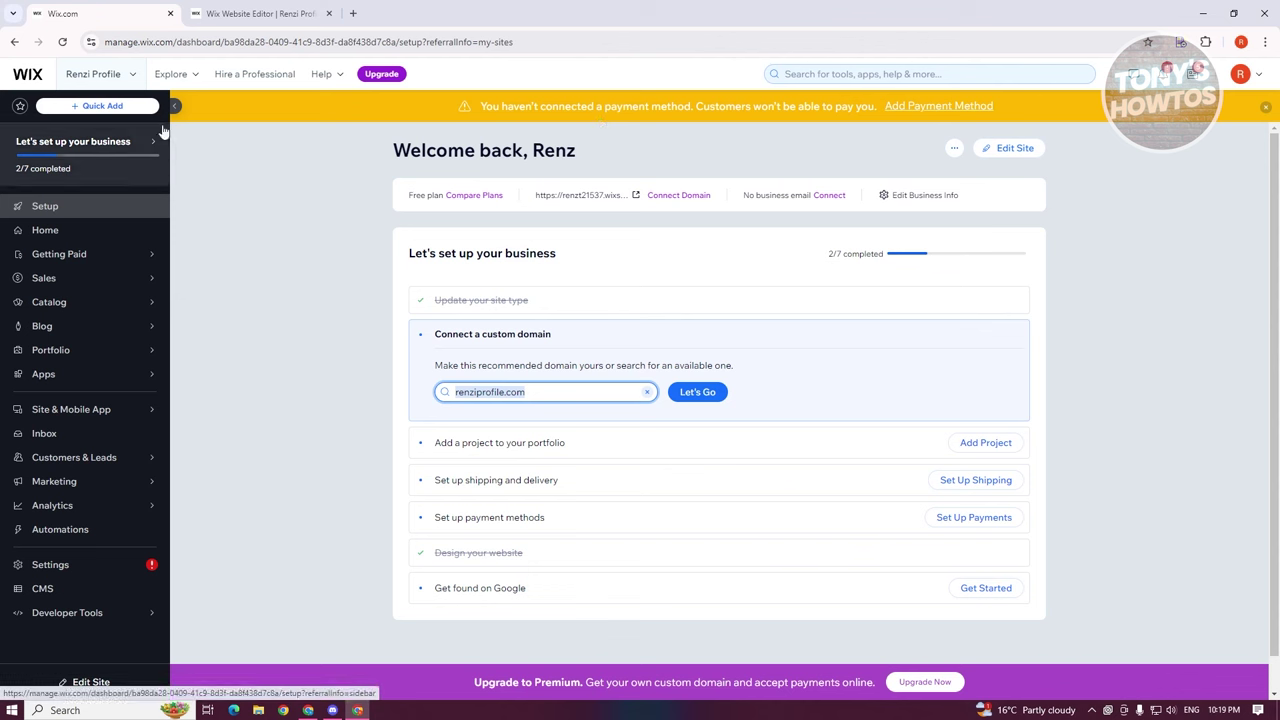
- Switch to the open Wix Website Editor and open the preset choices for starting a CMS collection
left_click(276, 13)
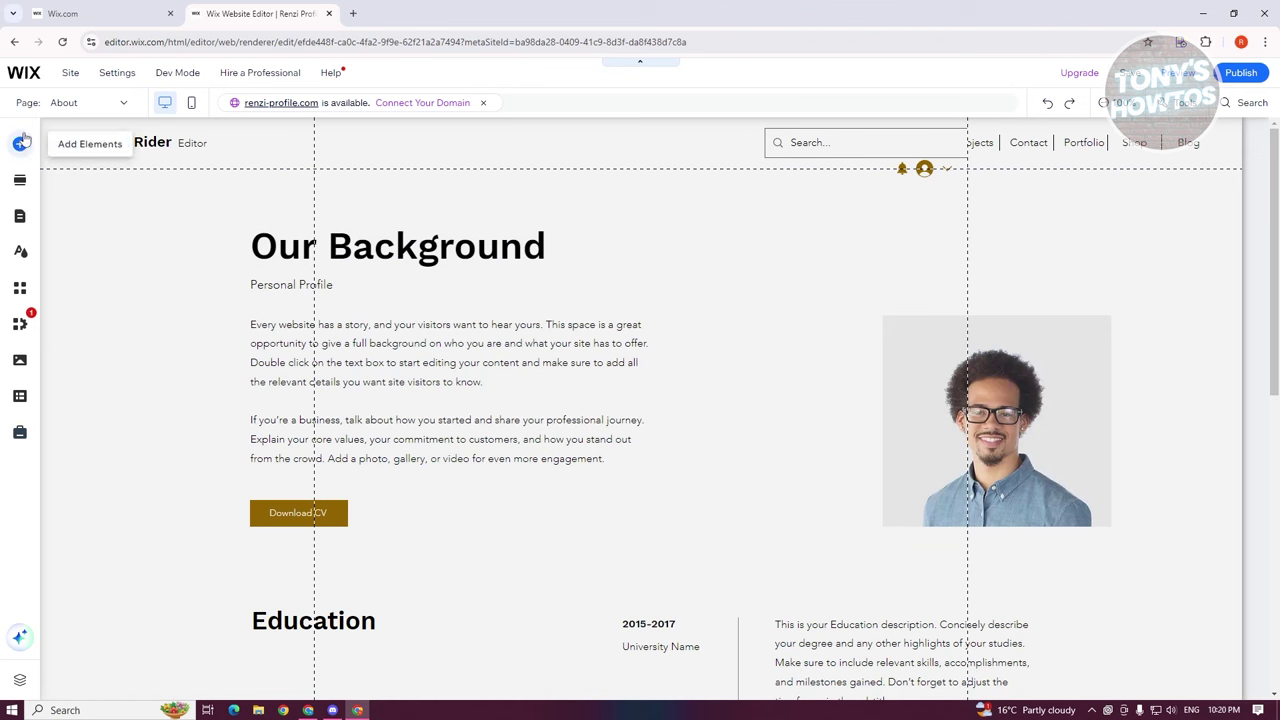
left_click(14, 400)
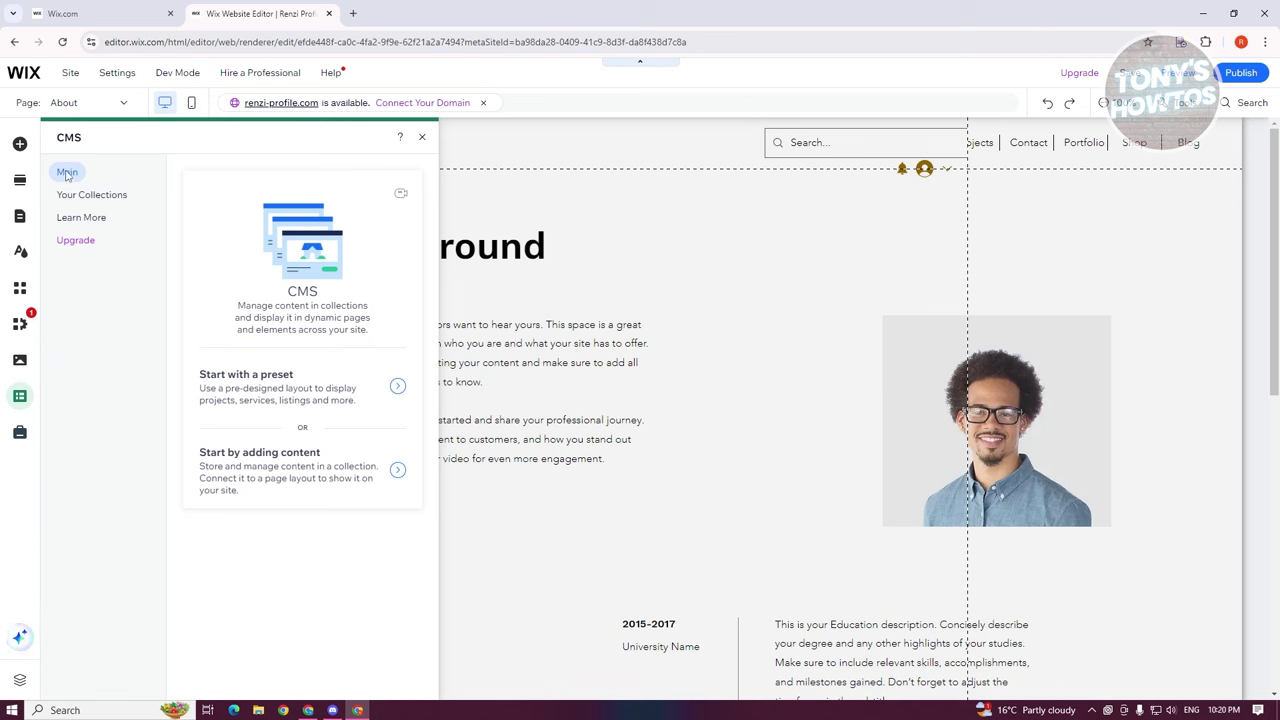
left_click(97, 195)
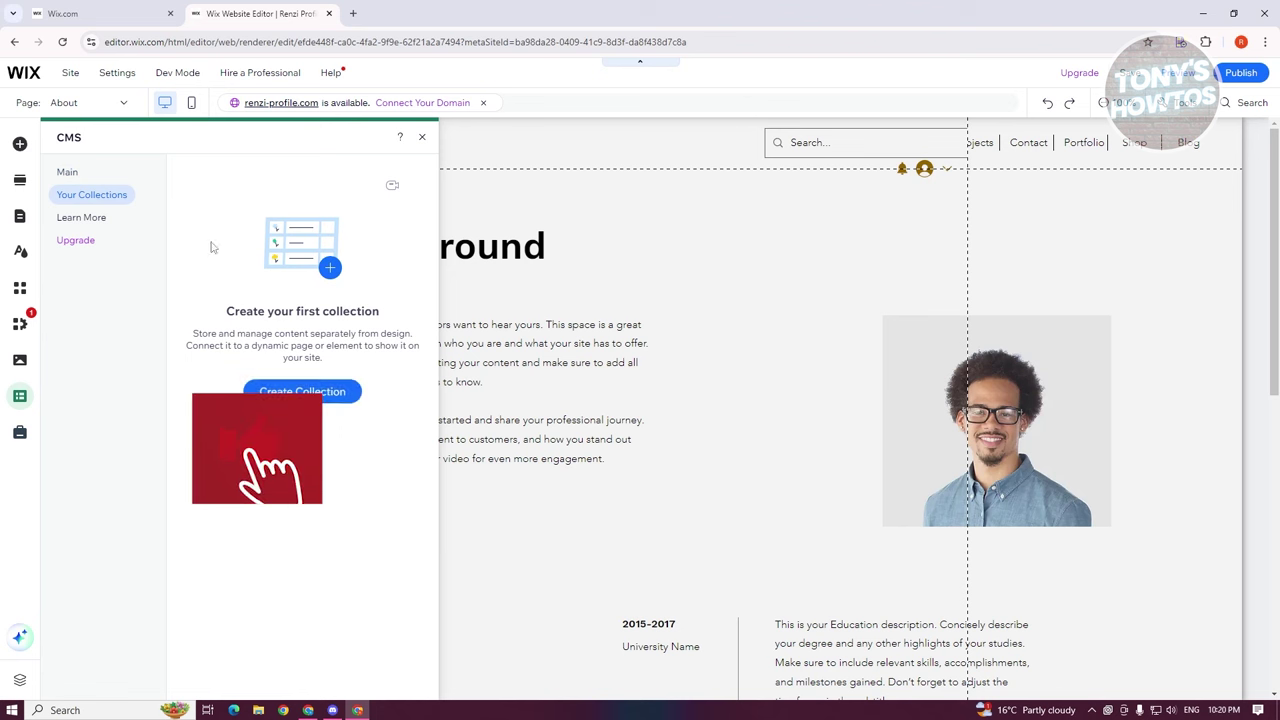
left_click(68, 172)
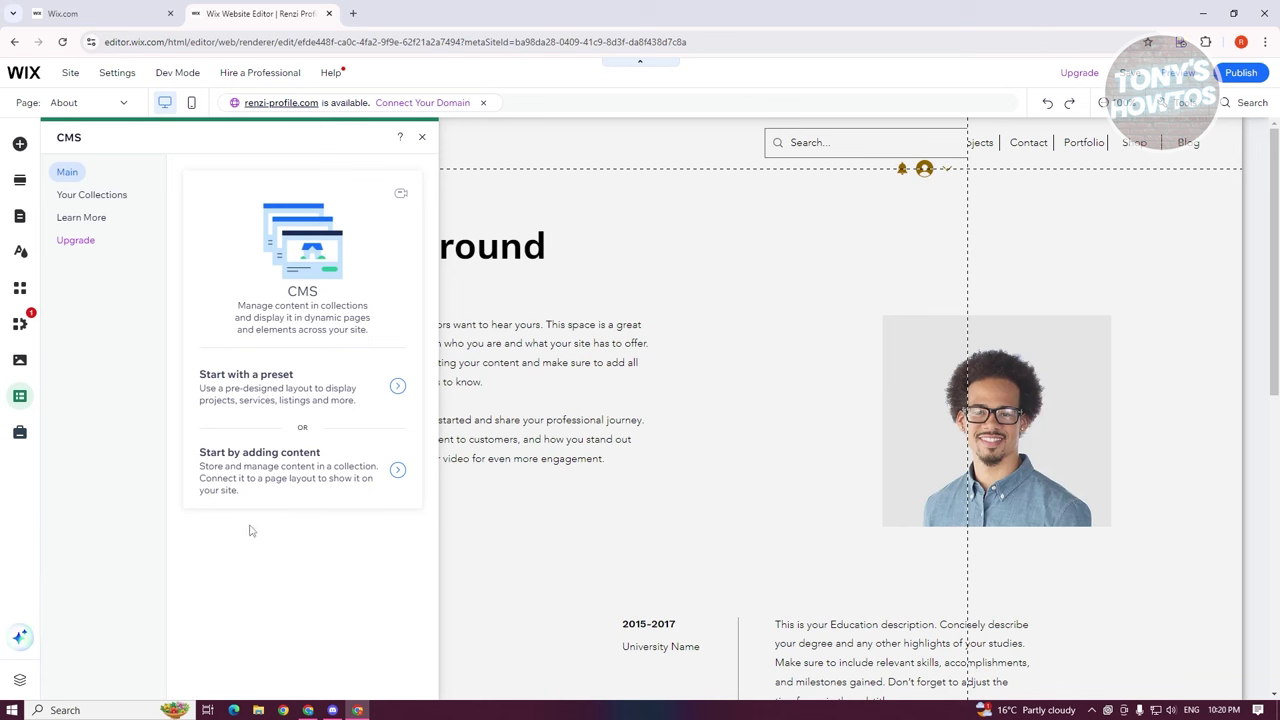
left_click(383, 393)
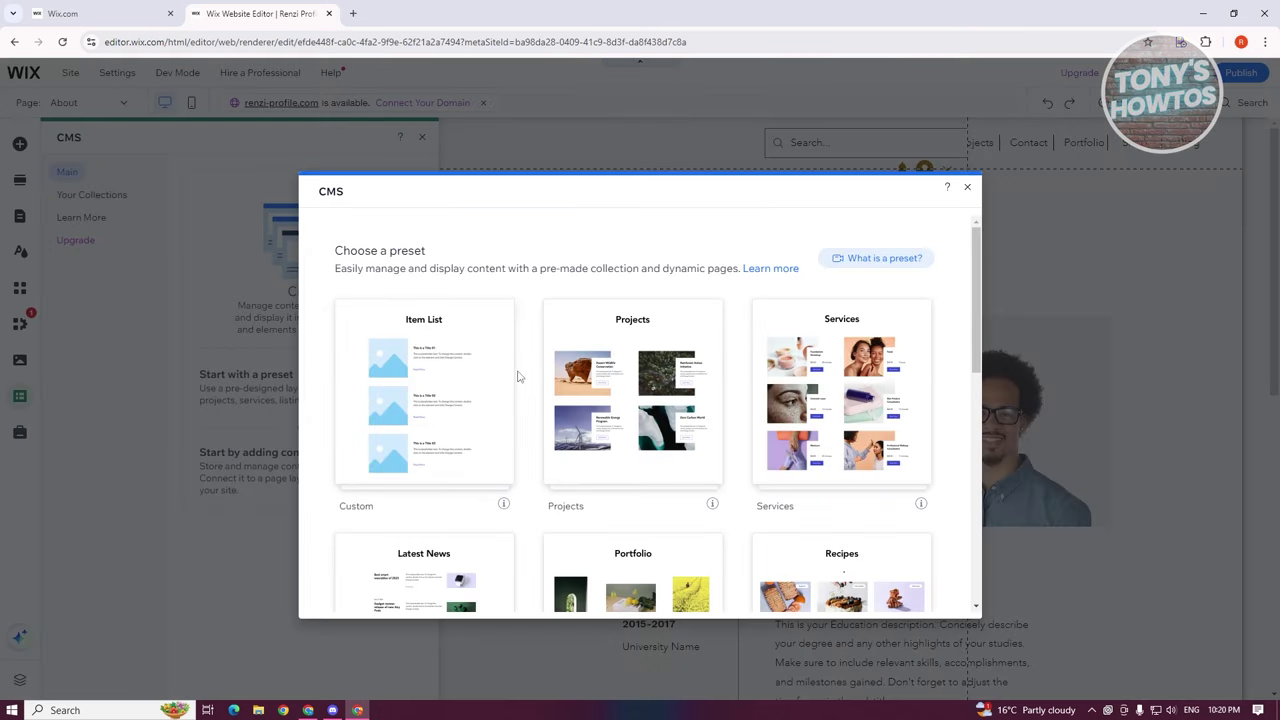
- Add the Team preset to the site and dismiss the tip about mirroring item order
scroll(543, 411, "down", 3)
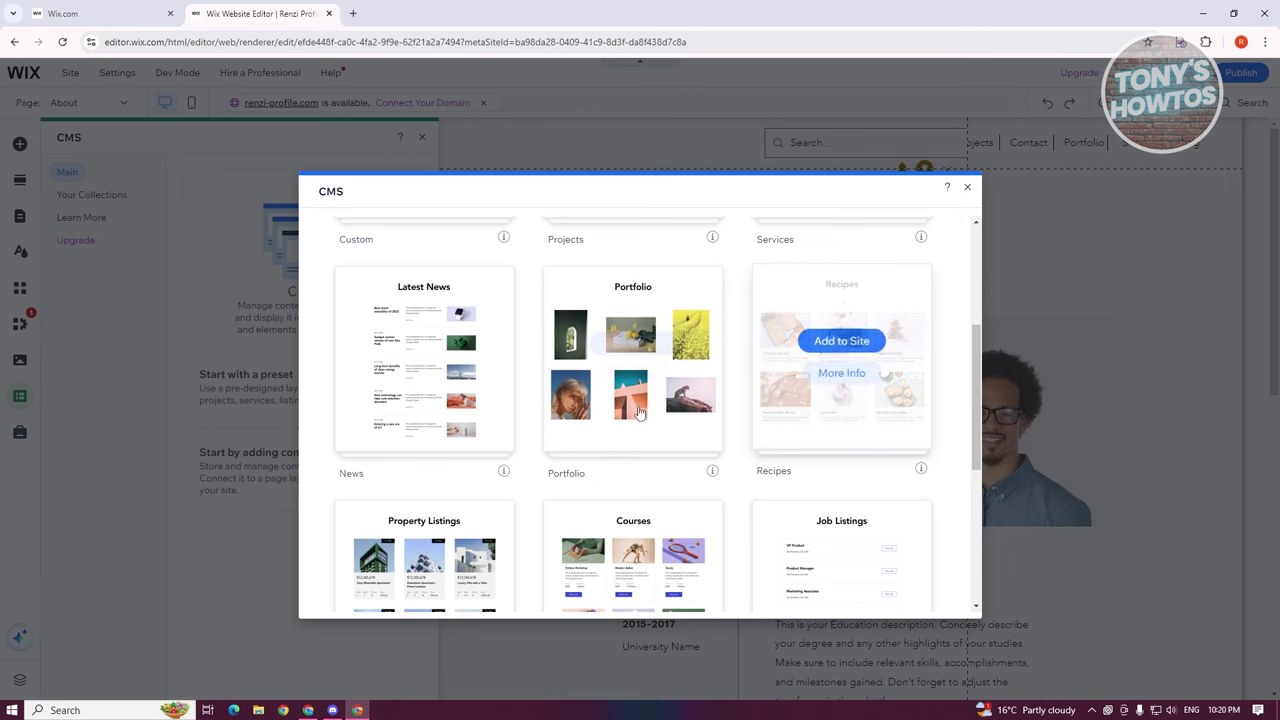
scroll(576, 437, "down", 5)
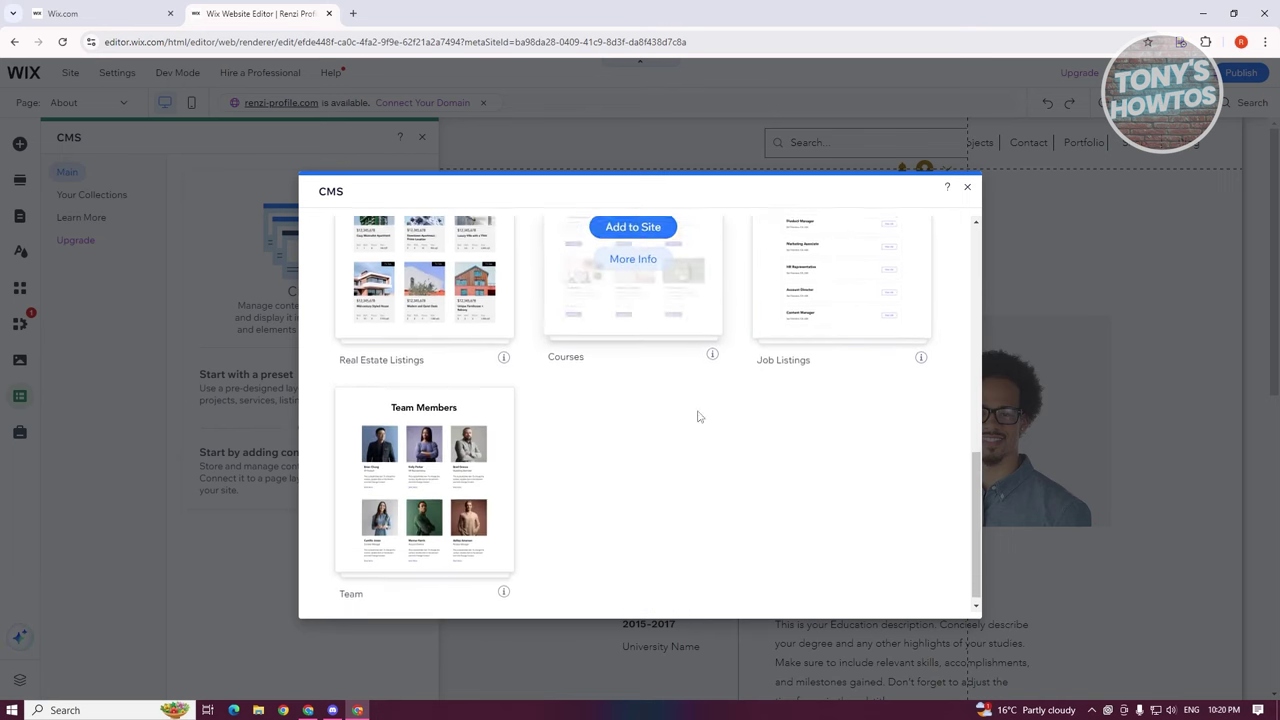
scroll(632, 430, "up", 3)
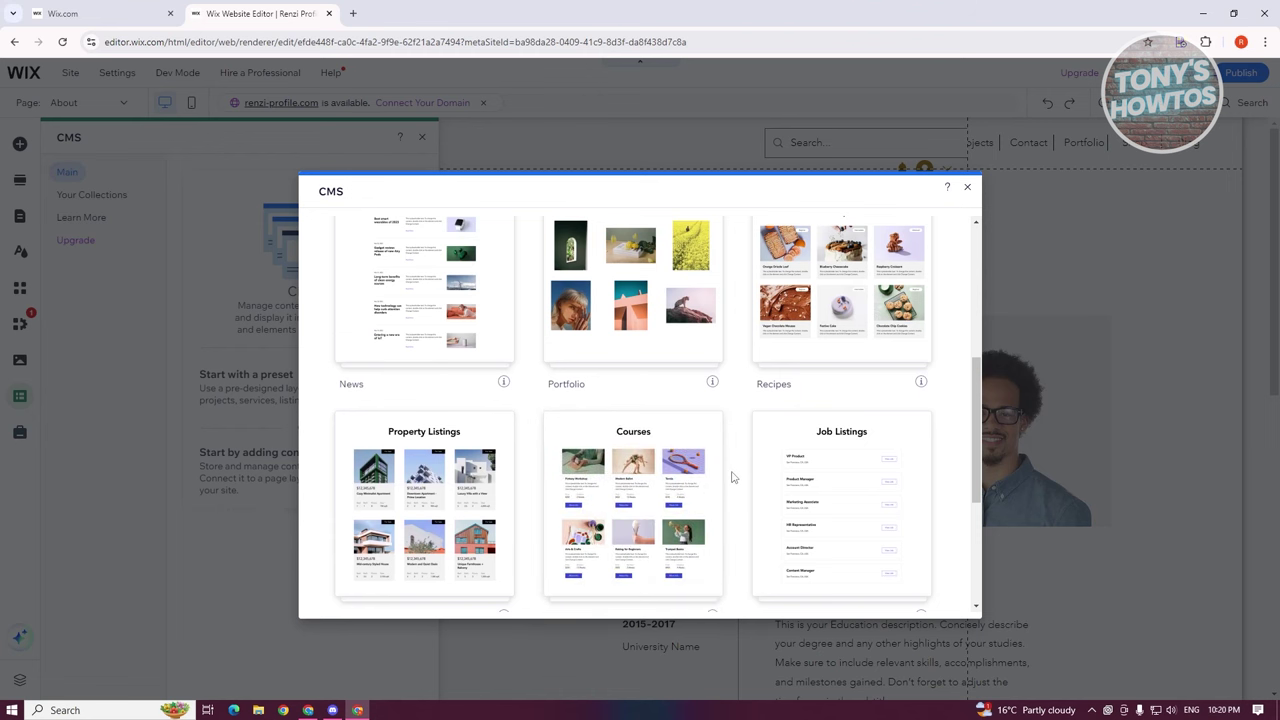
scroll(742, 468, "down", 3)
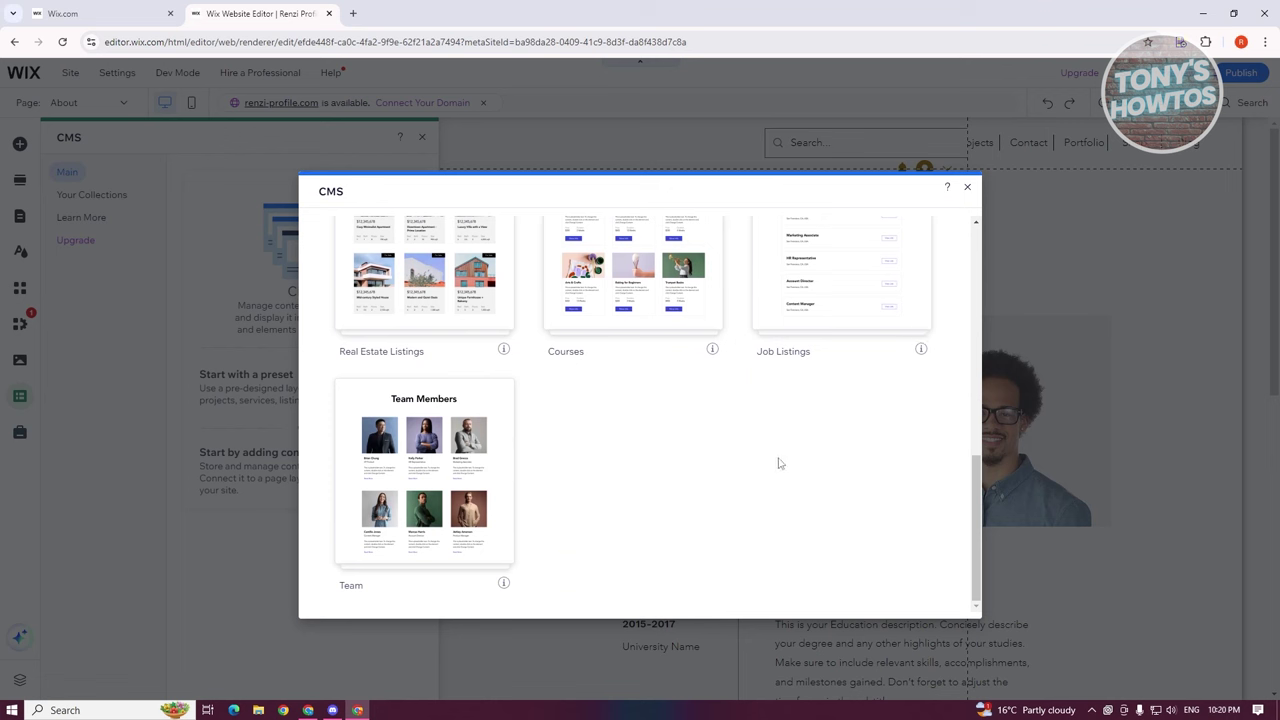
mouse_move(474, 506)
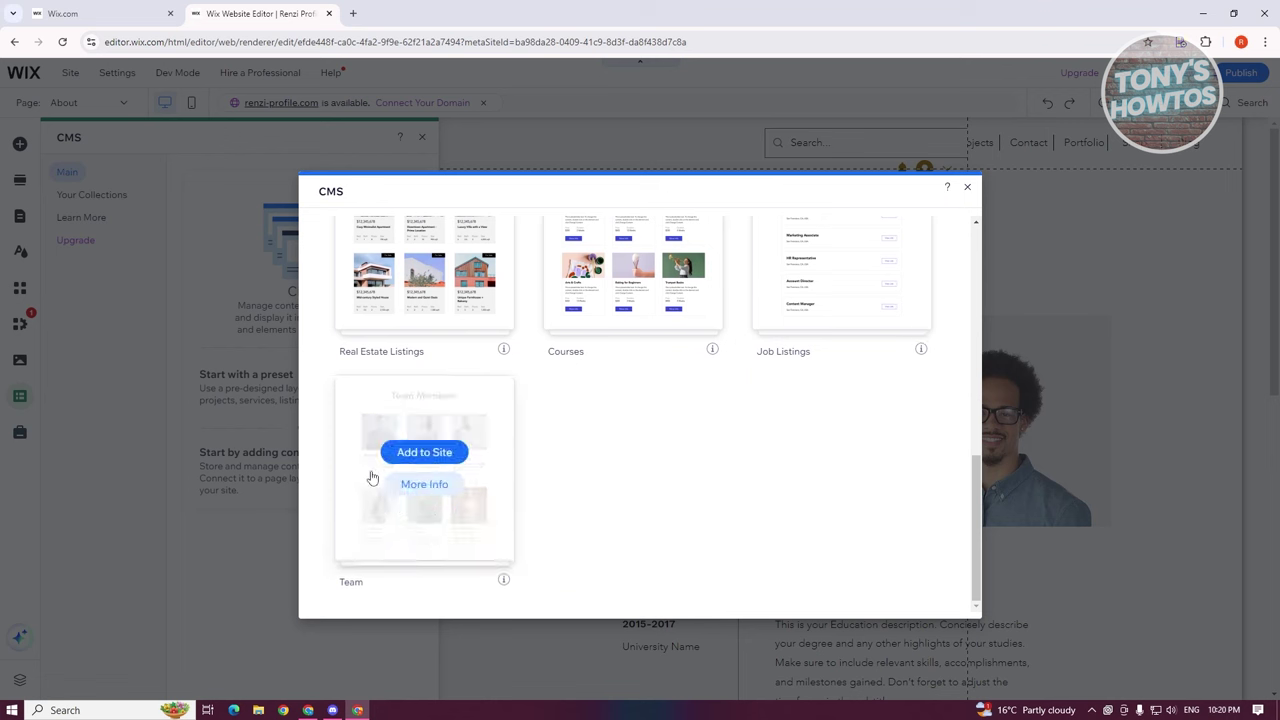
left_click(444, 455)
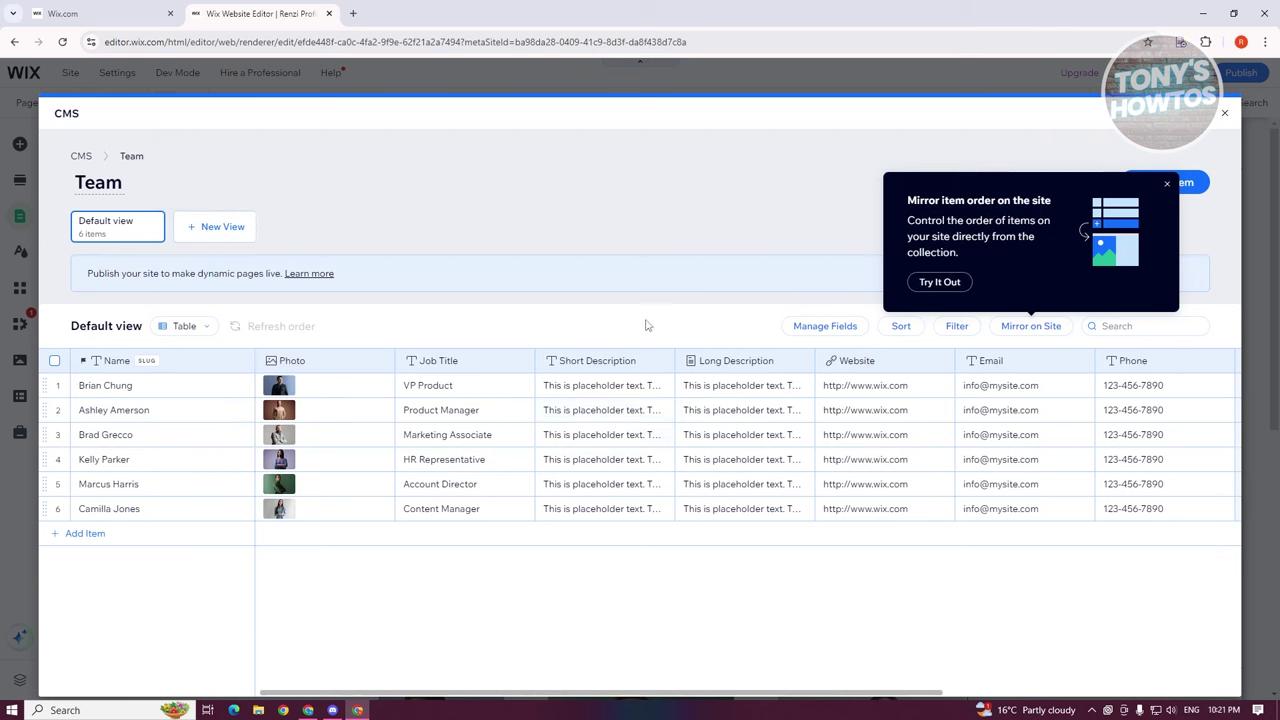
left_click(1167, 190)
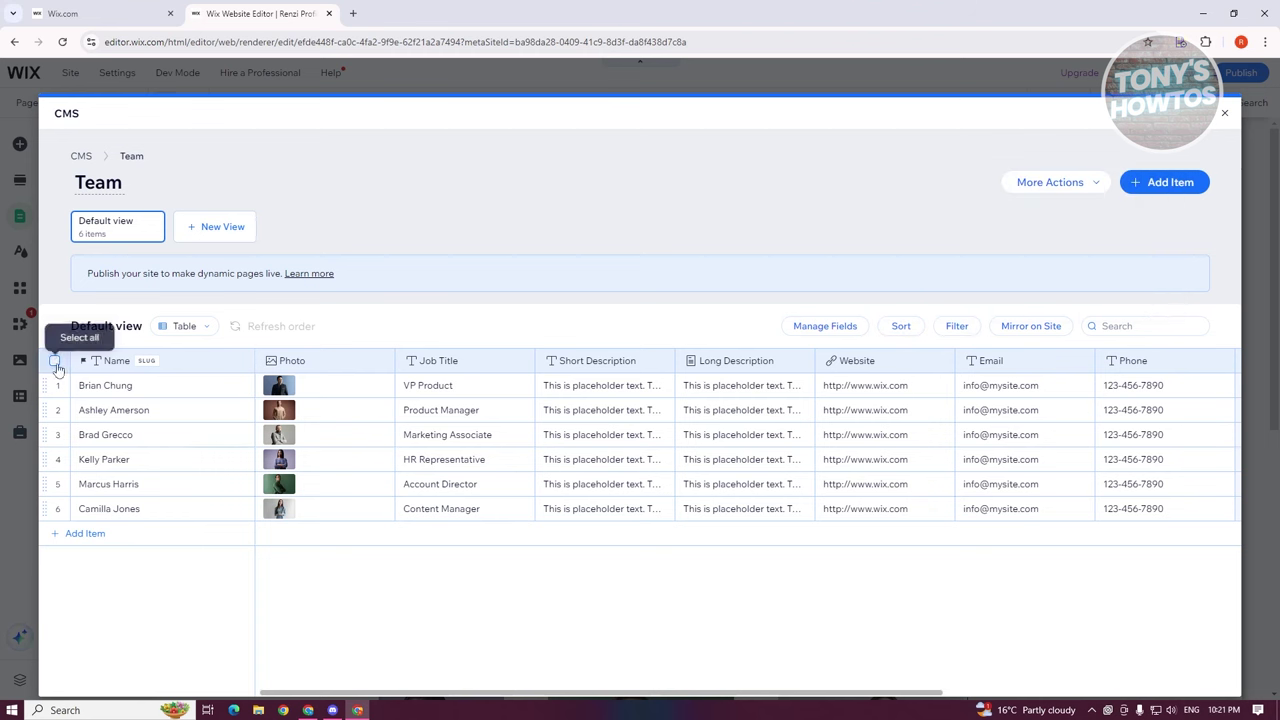
- Delete all the placeholder items from the Team collection
left_click(55, 361)
mouse_move(228, 388)
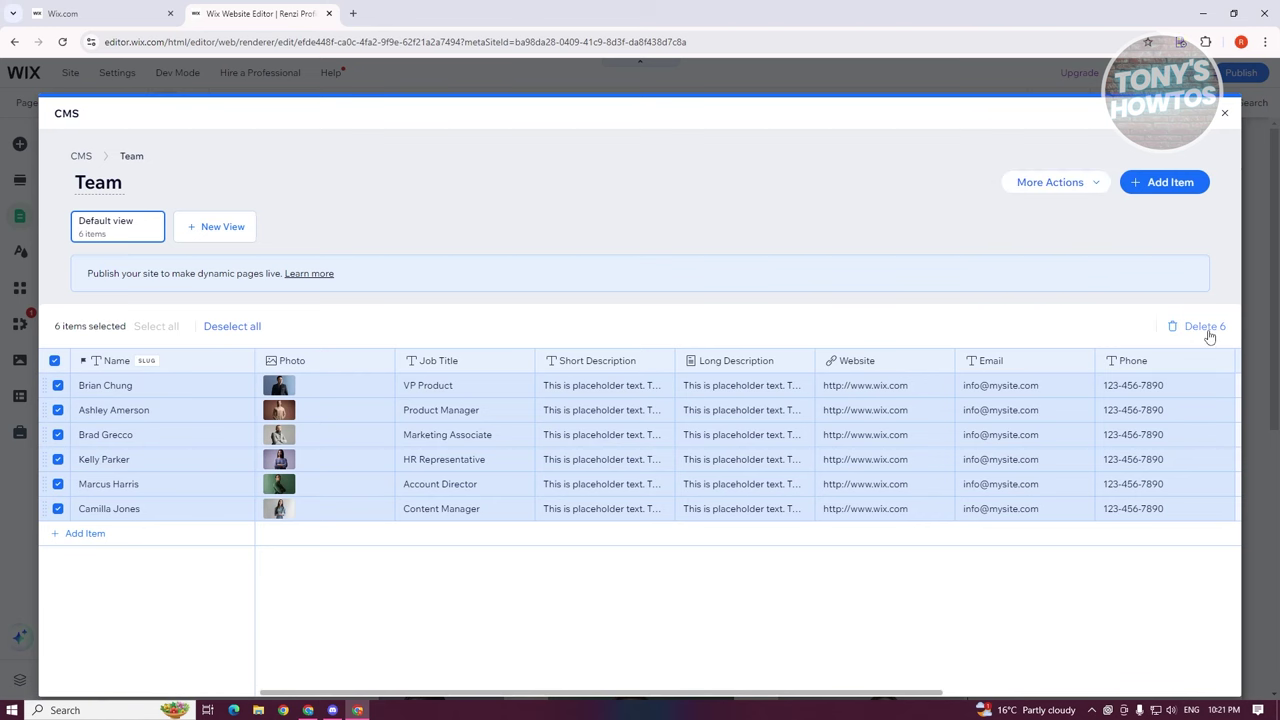
left_click(1202, 326)
left_click(767, 450)
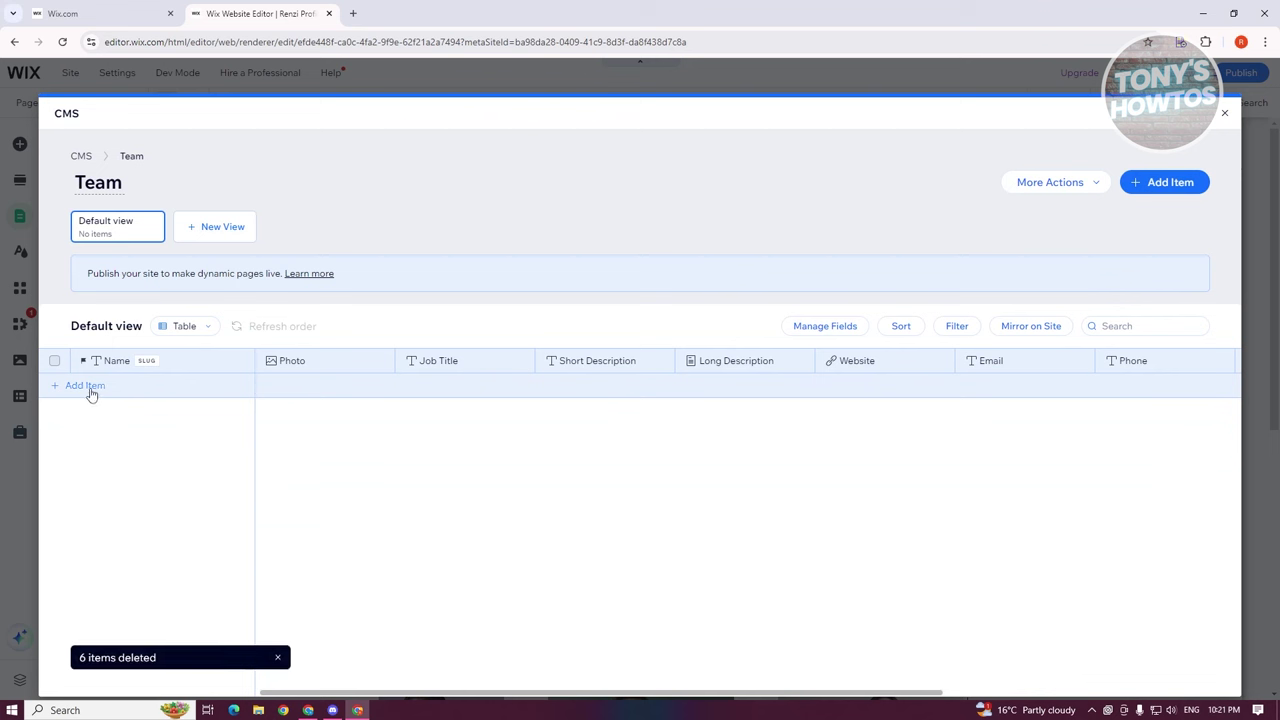
- Add a new item to the Team collection with the name SAMPLE NAME
left_click(89, 387)
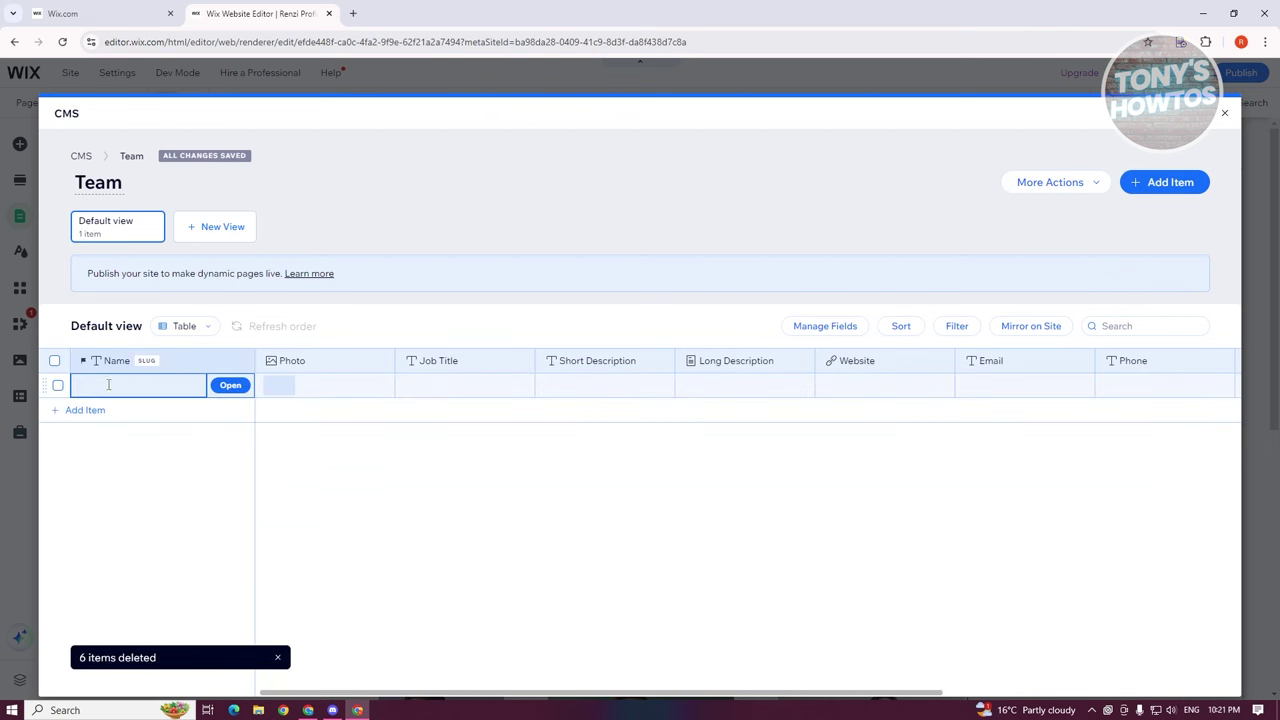
left_click(108, 384)
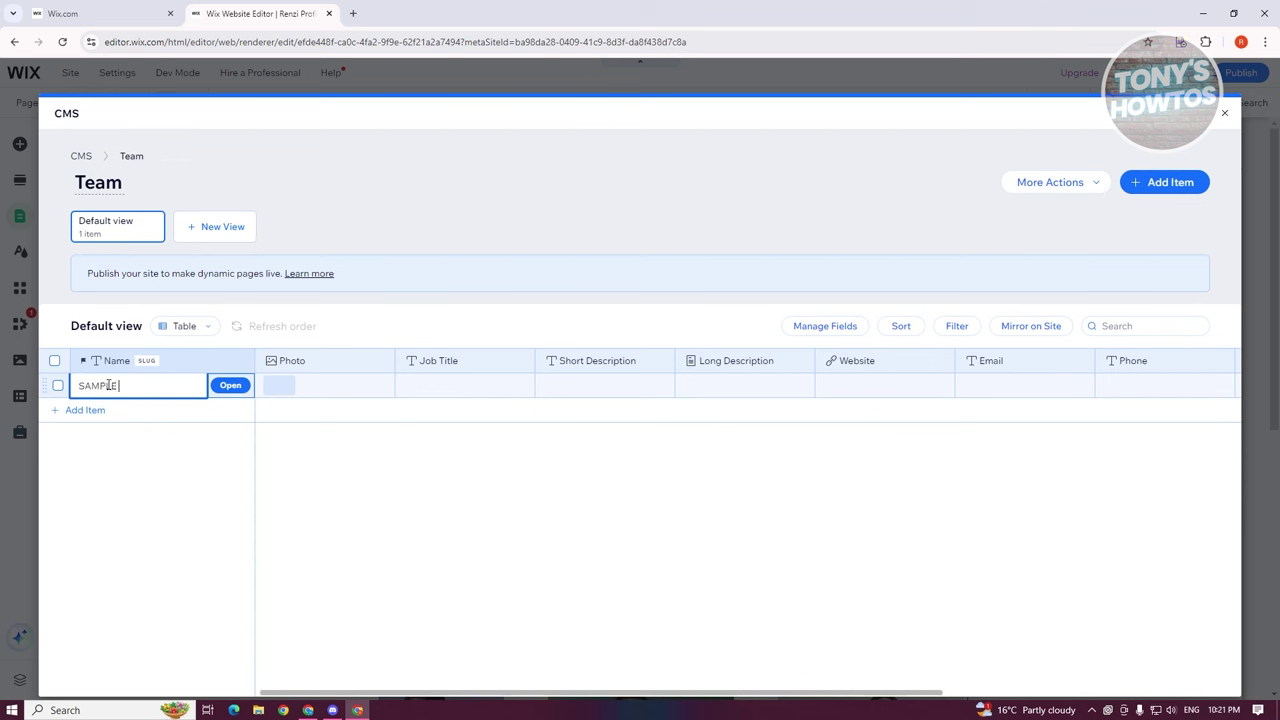
left_click(280, 386)
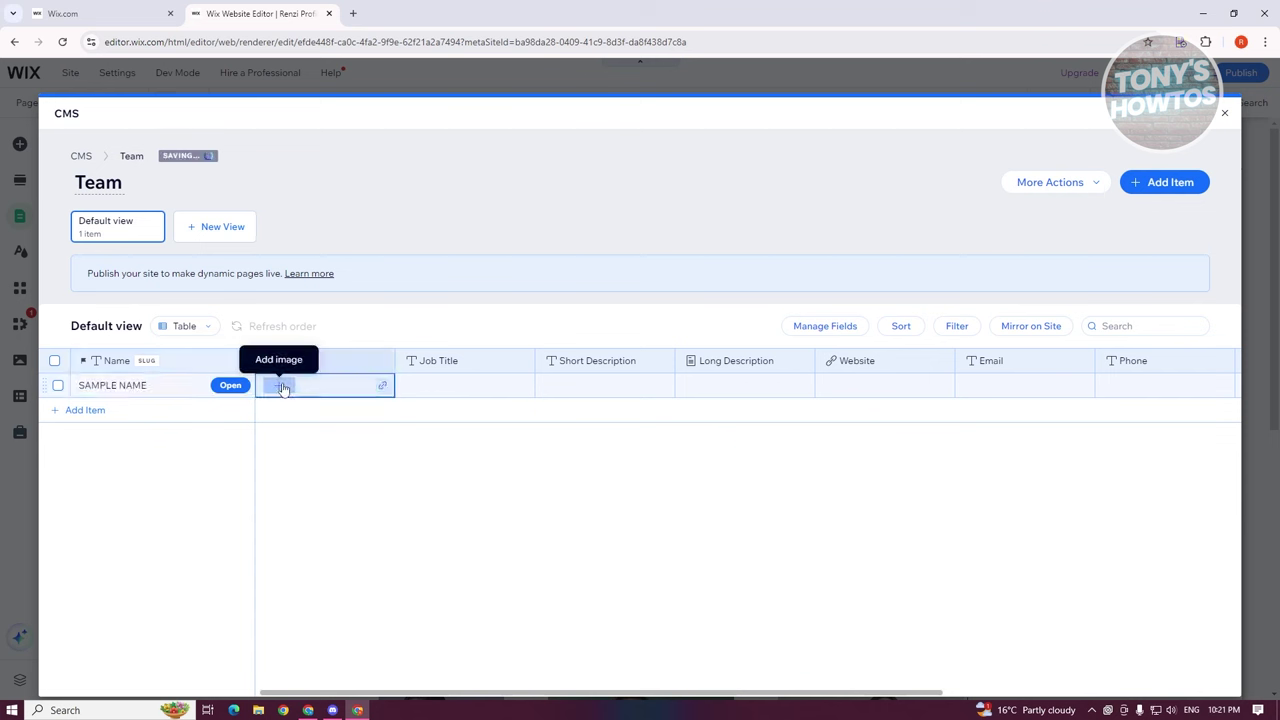
- Open the file chooser for uploading the SAMPLE NAME item's photo from the computer
left_click(283, 386)
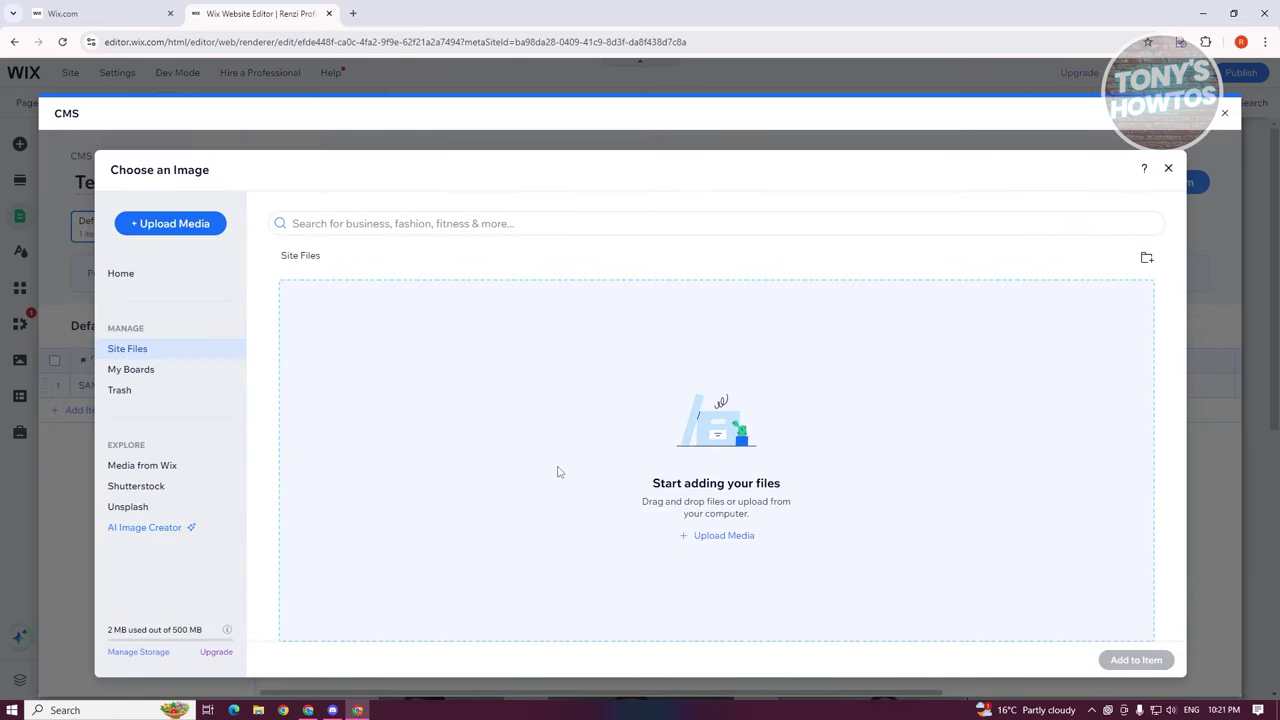
left_click(745, 543)
left_click(682, 440)
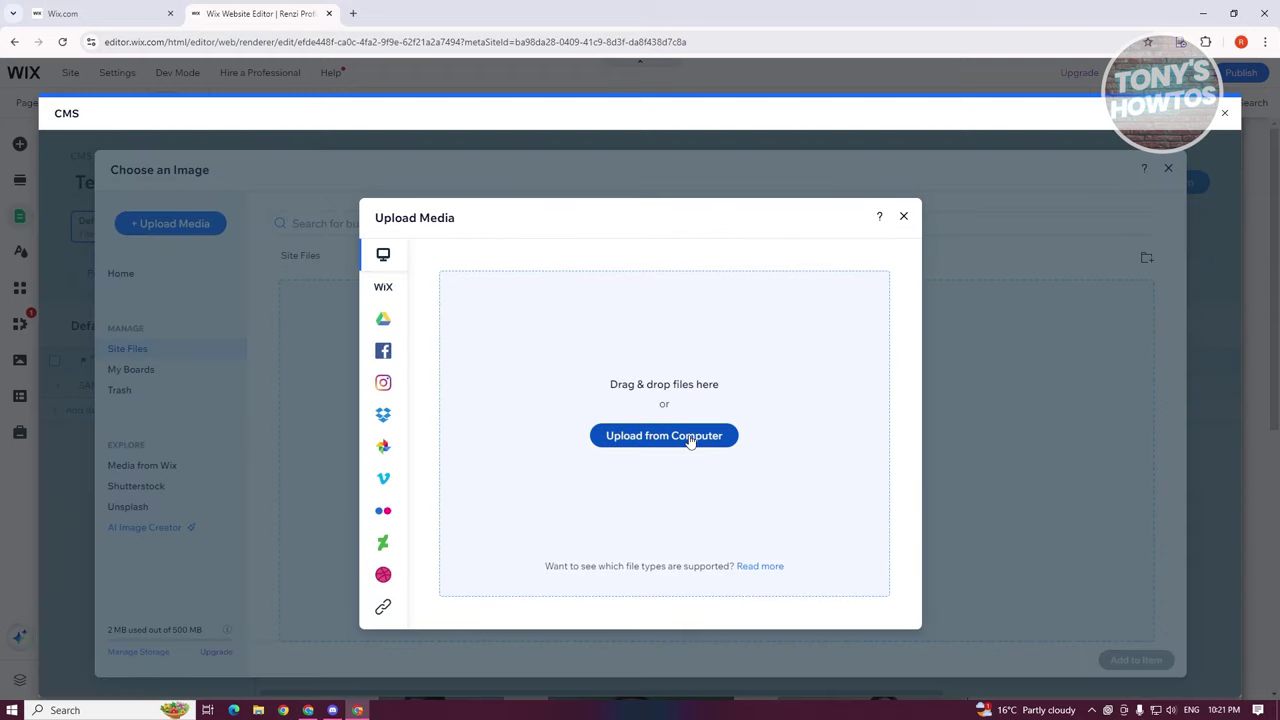
- Look through the Downloads, Music and Pictures folders for a suitable image
scroll(257, 177, "down", 5)
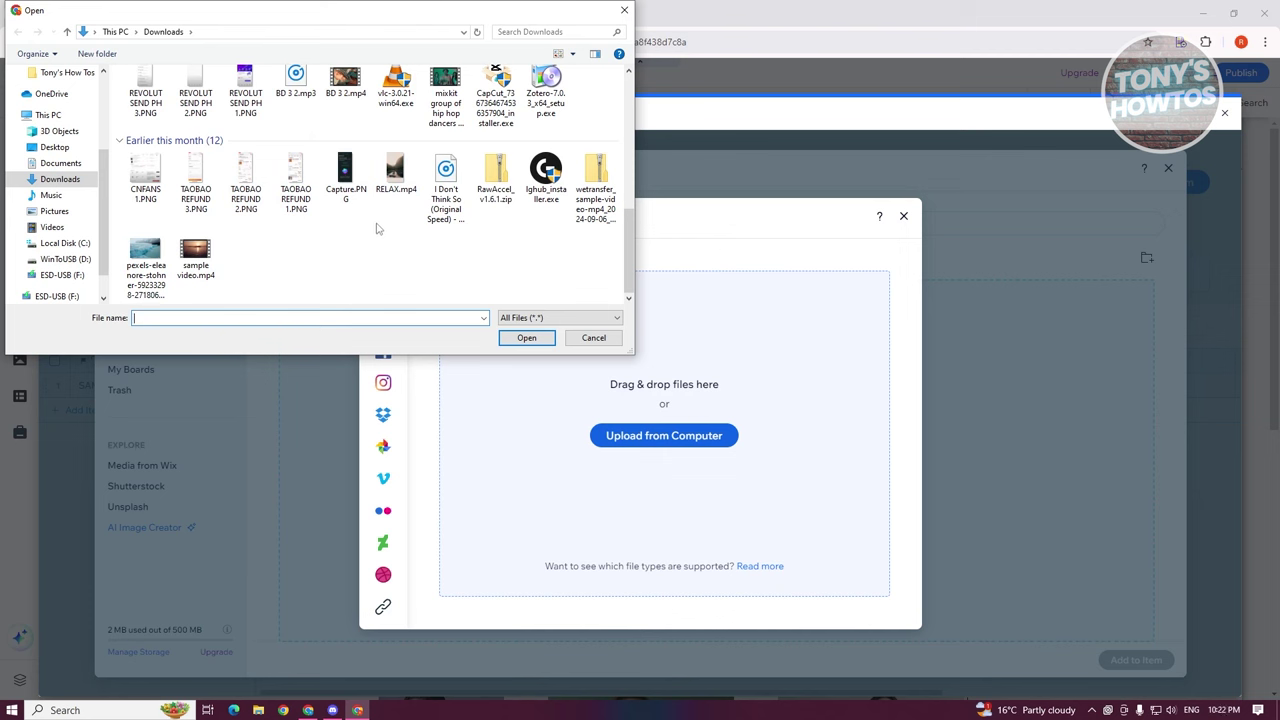
scroll(377, 229, "up", 1)
scroll(377, 229, "up", 2)
scroll(377, 229, "down", 1)
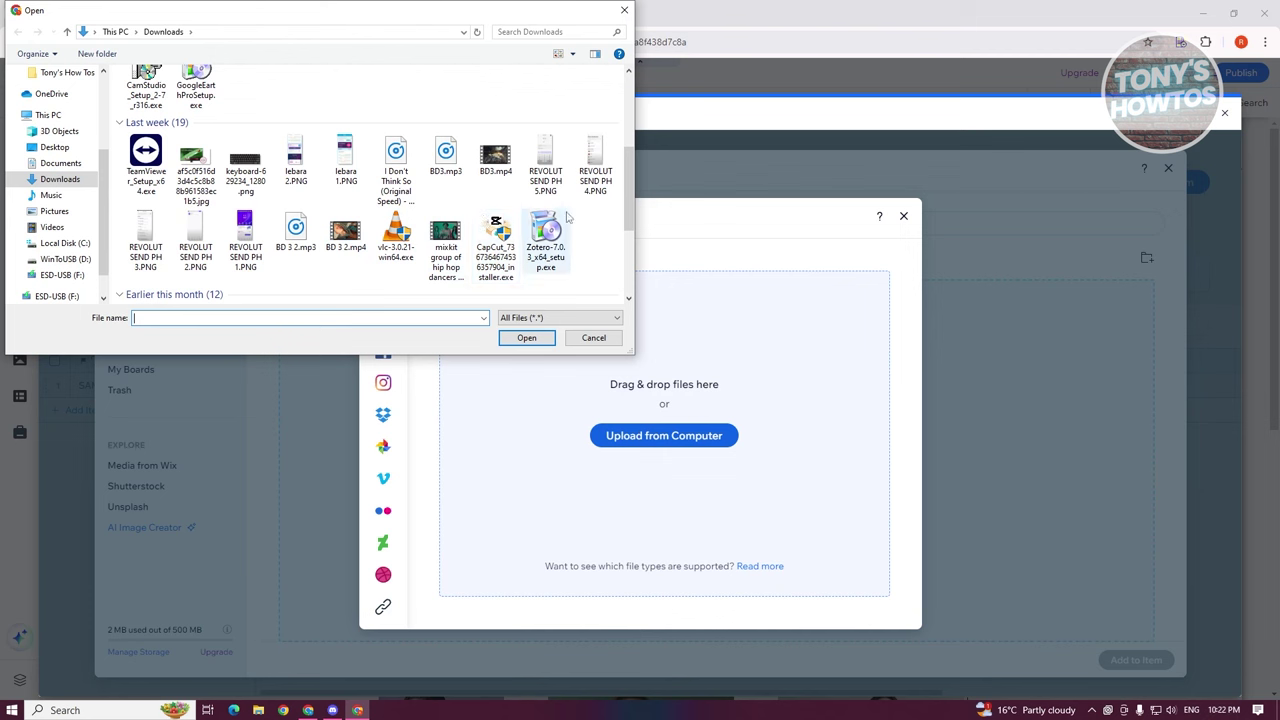
left_click_drag(630, 210, 627, 260)
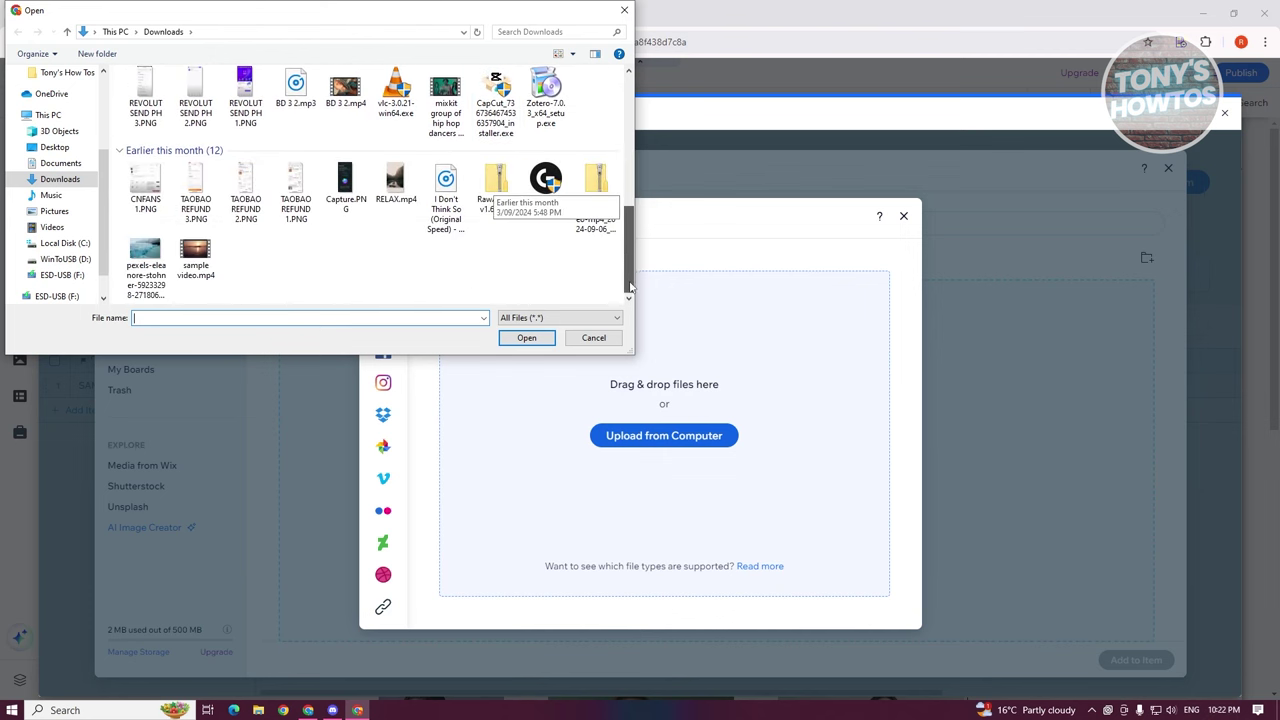
scroll(630, 287, "up", 5)
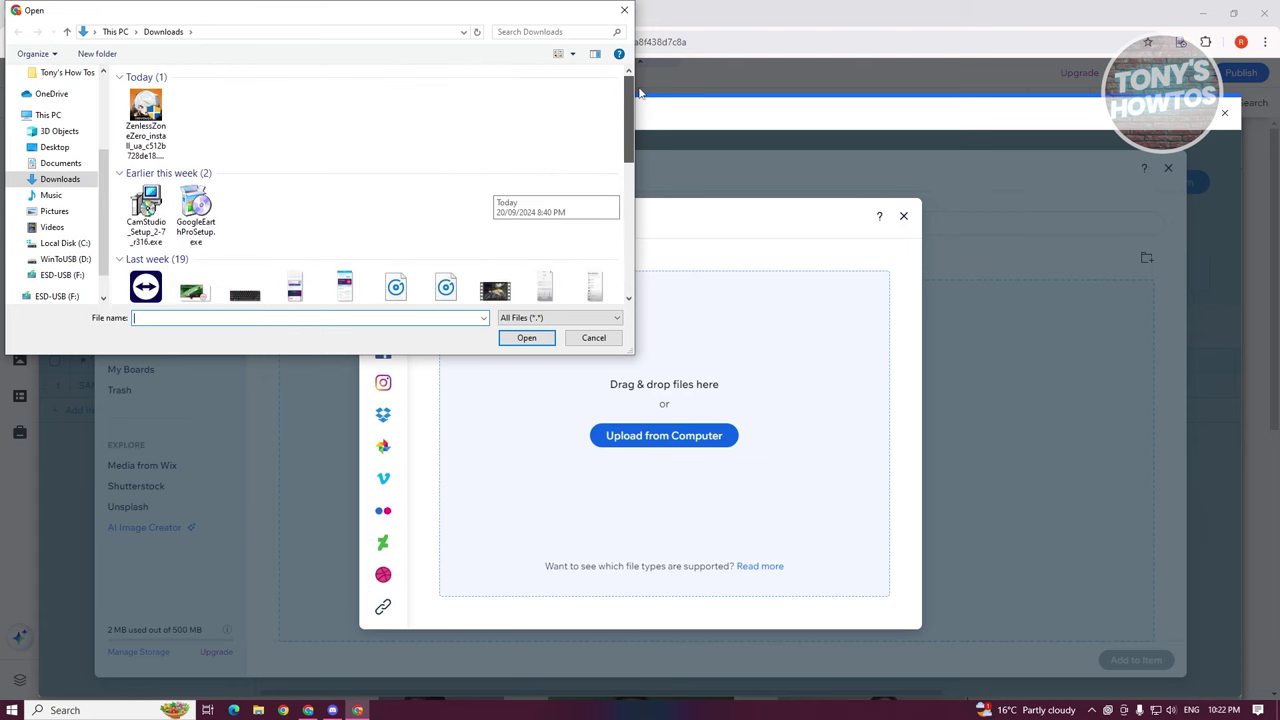
left_click(62, 197)
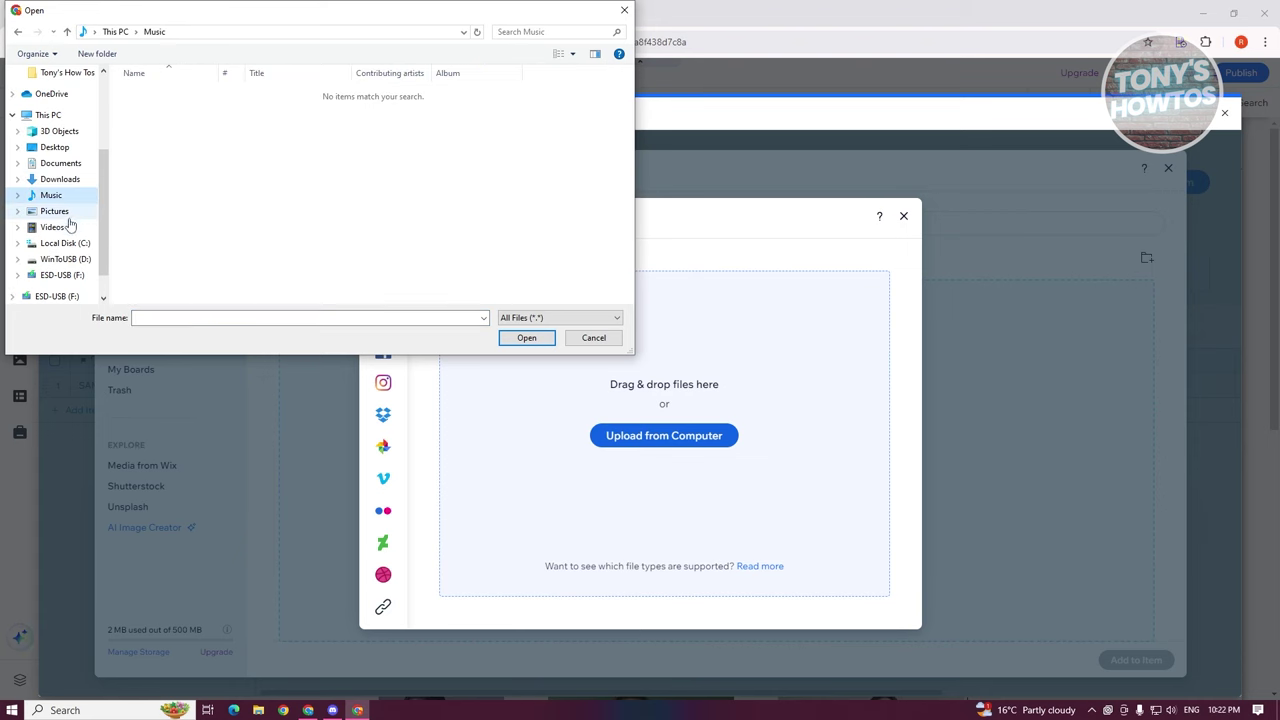
left_click(66, 213)
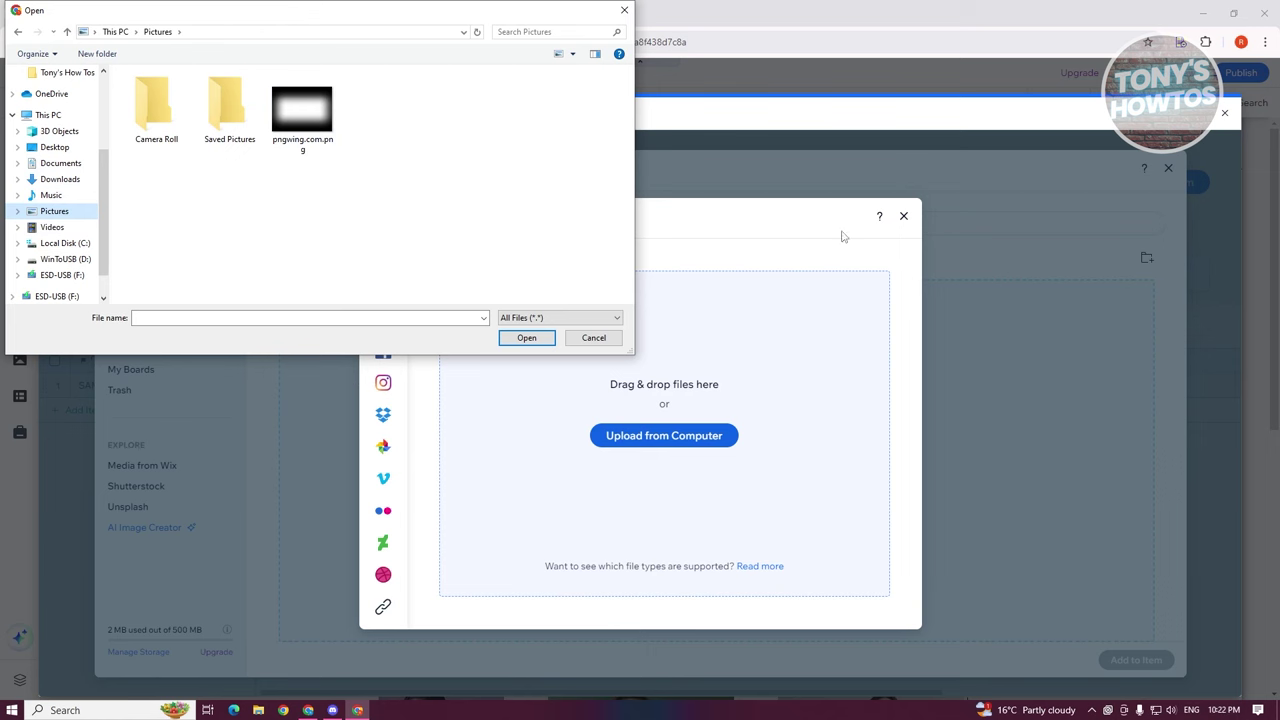
- Upload pexels-charlesdeluvio-1851164.jpg from the Downloads folder and add it as the item's photo
left_click(60, 179)
left_click(197, 105)
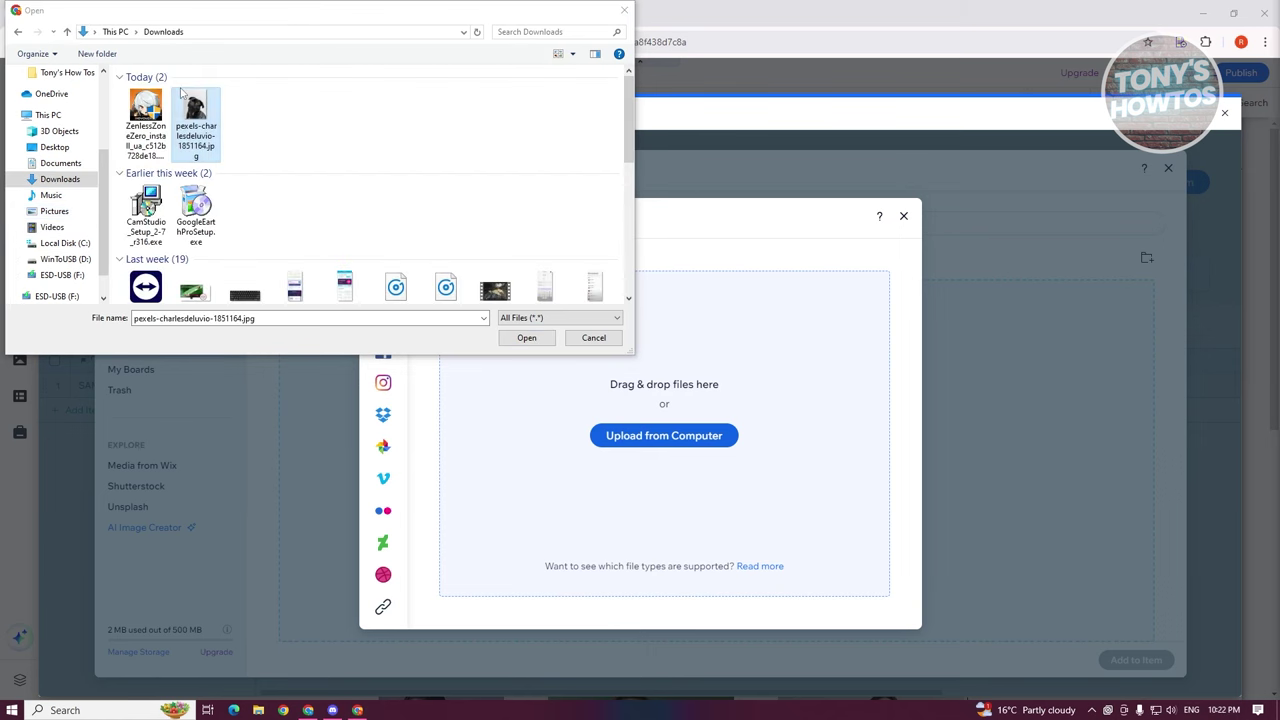
left_click(526, 337)
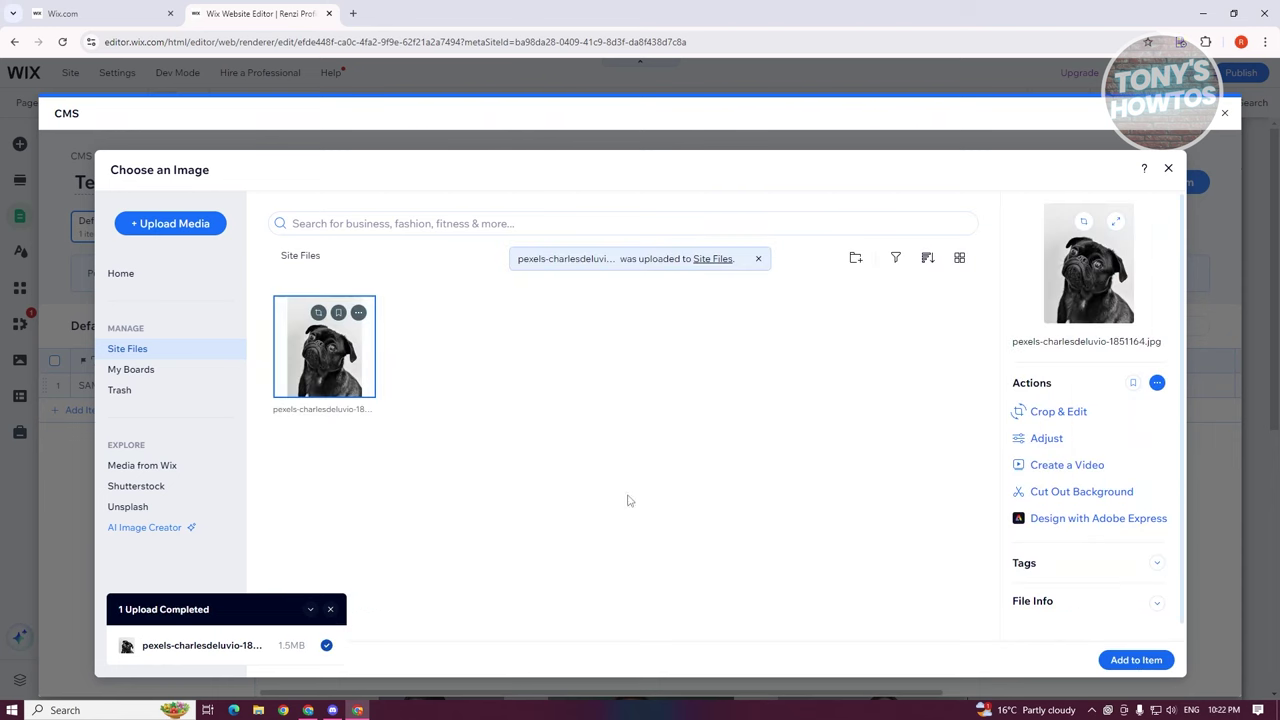
left_click(1137, 665)
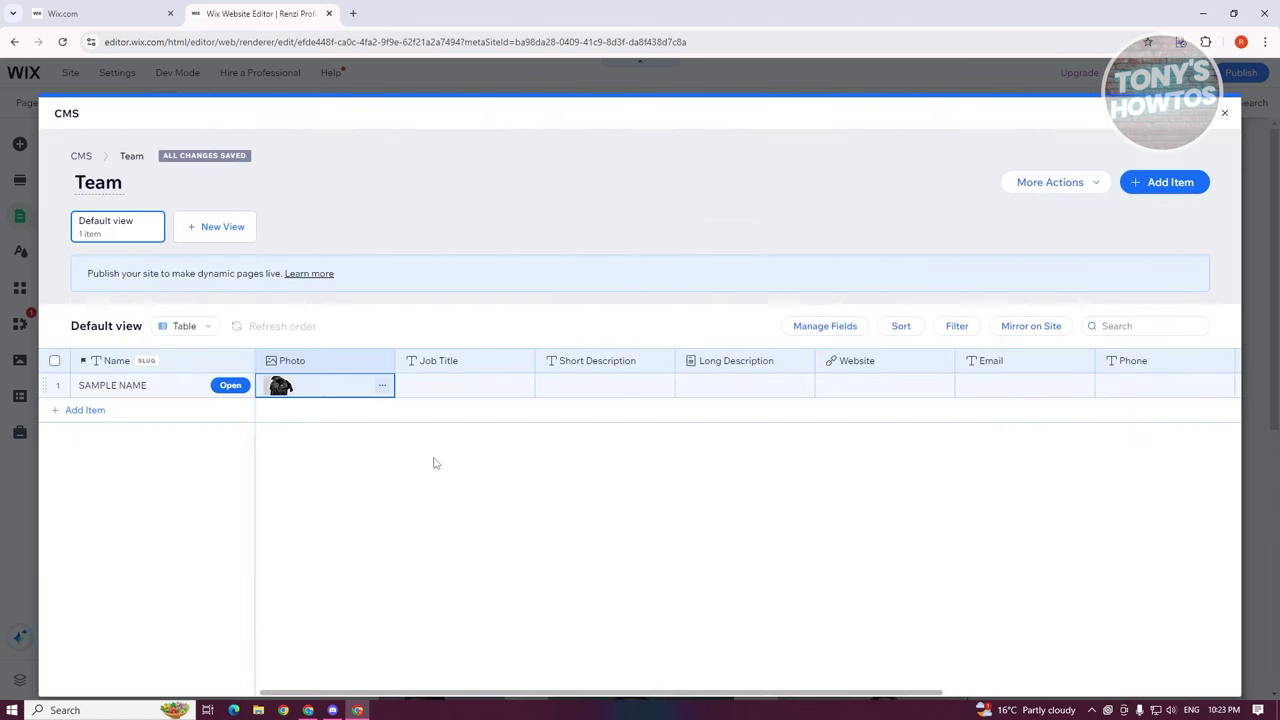
- Set the item's job title to SAMPLE JOB and its short description to DESCRIPTION
left_click(441, 387)
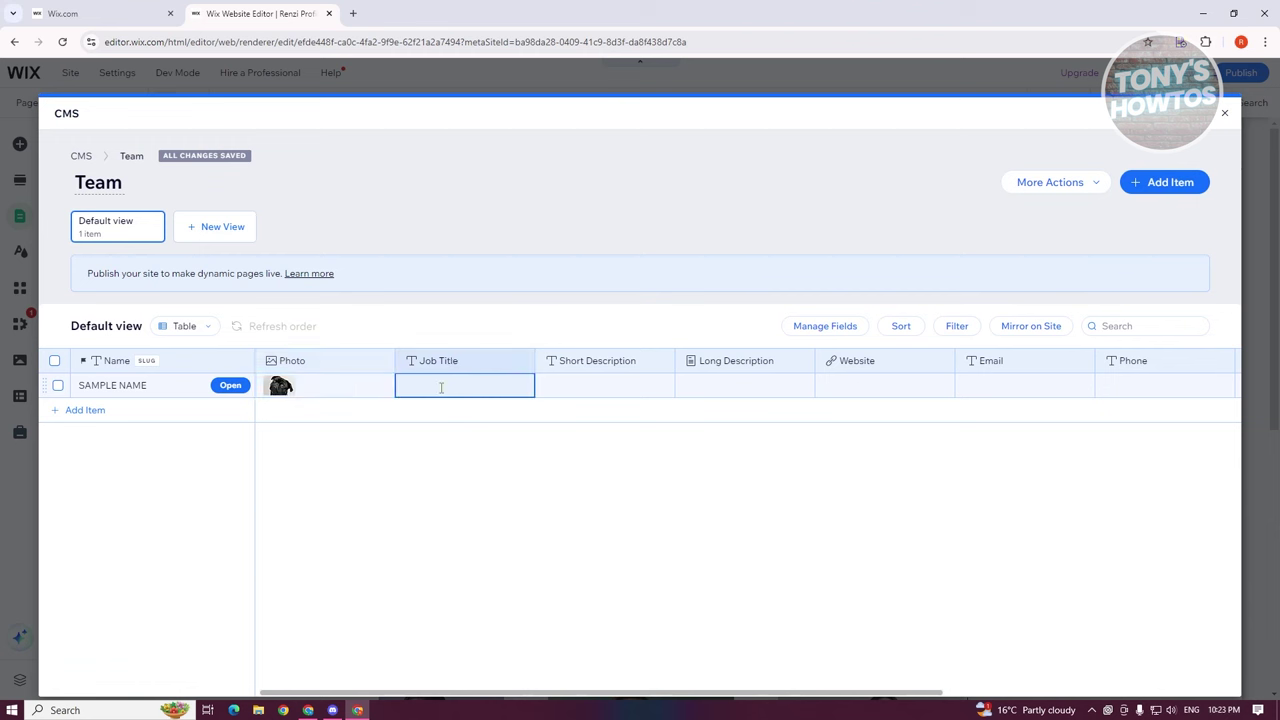
type("SAMPLE")
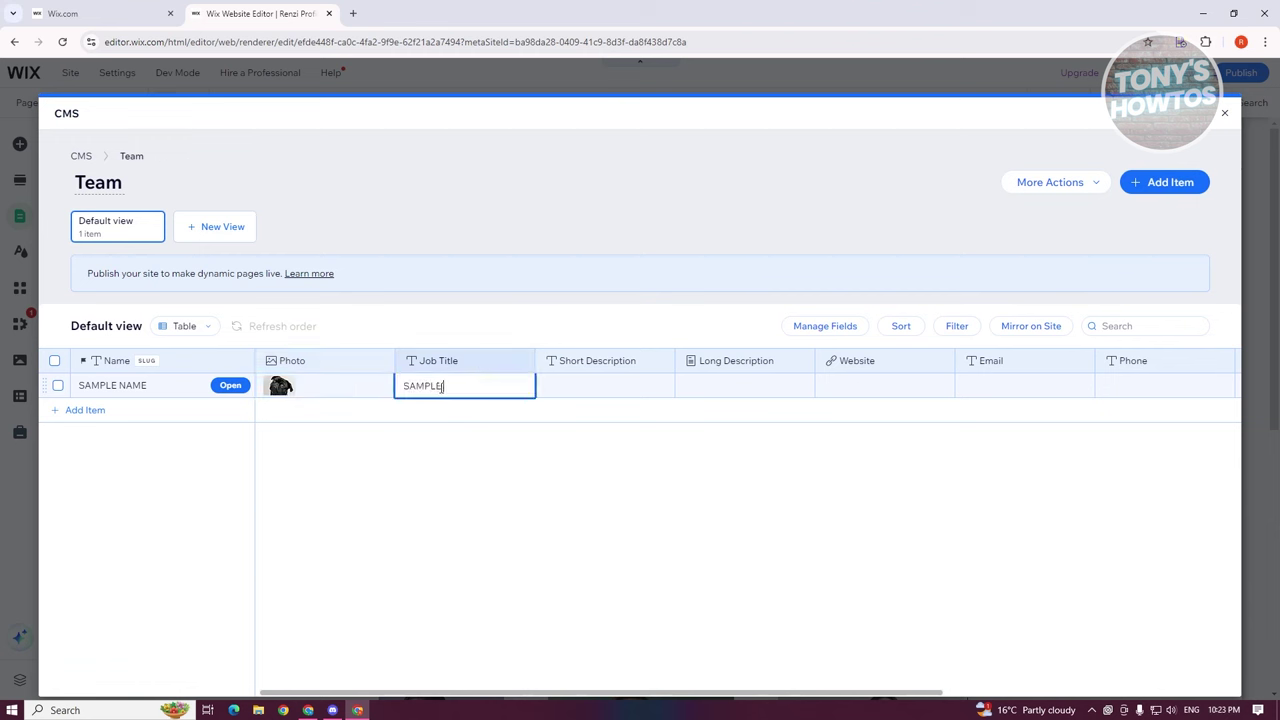
type(" JOB")
left_click(576, 392)
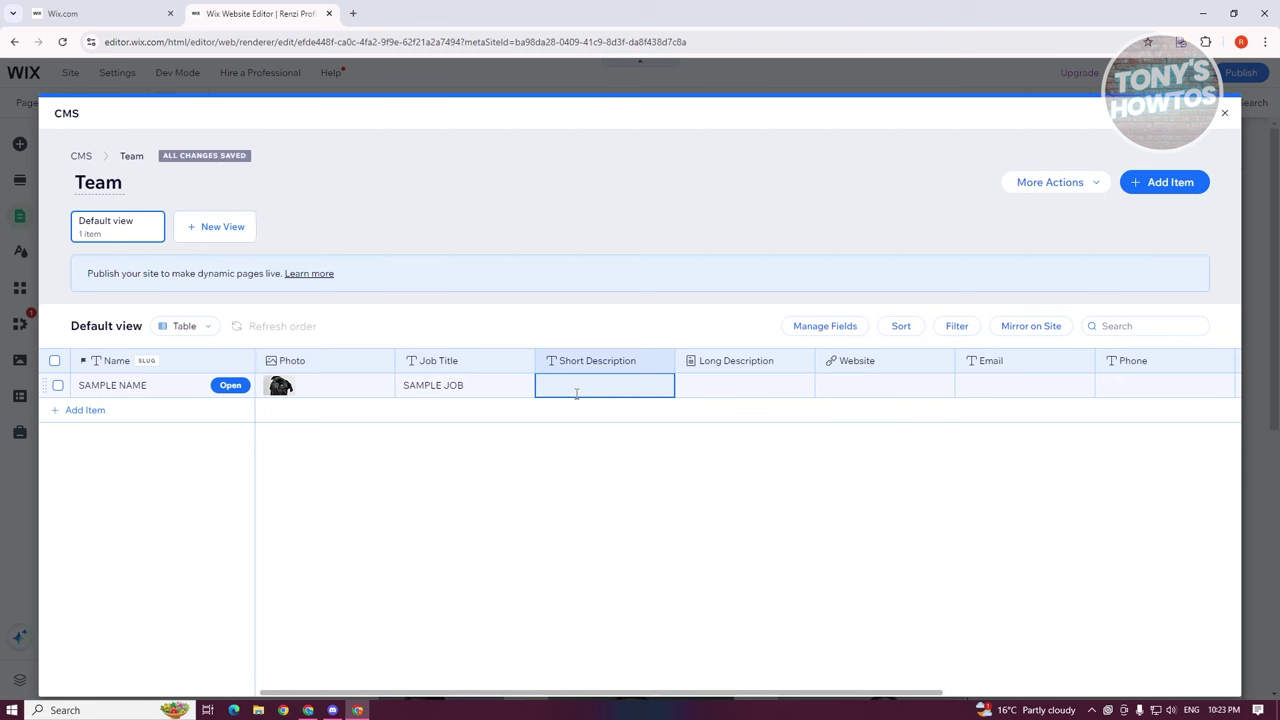
type("DESCRIPT")
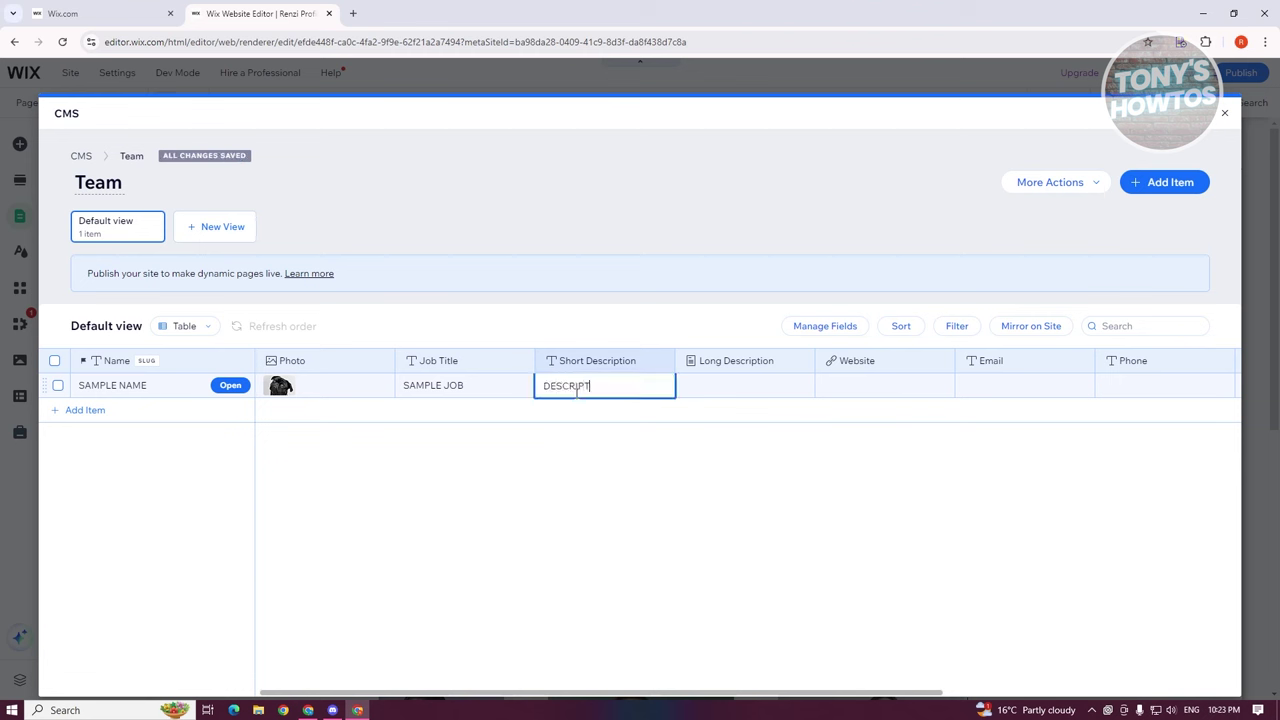
type("ION")
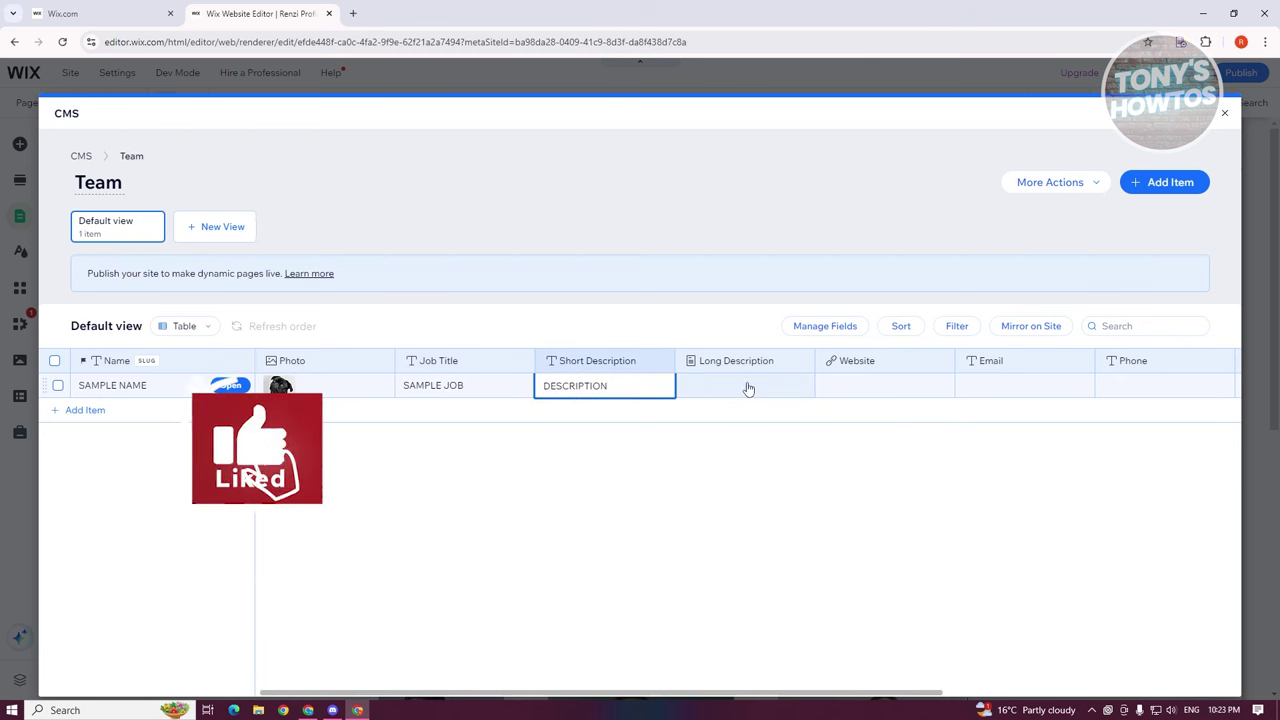
- Enter LONG DESCRIPTION as the item's long description and return to the collection table
left_click(748, 388)
left_click(755, 390)
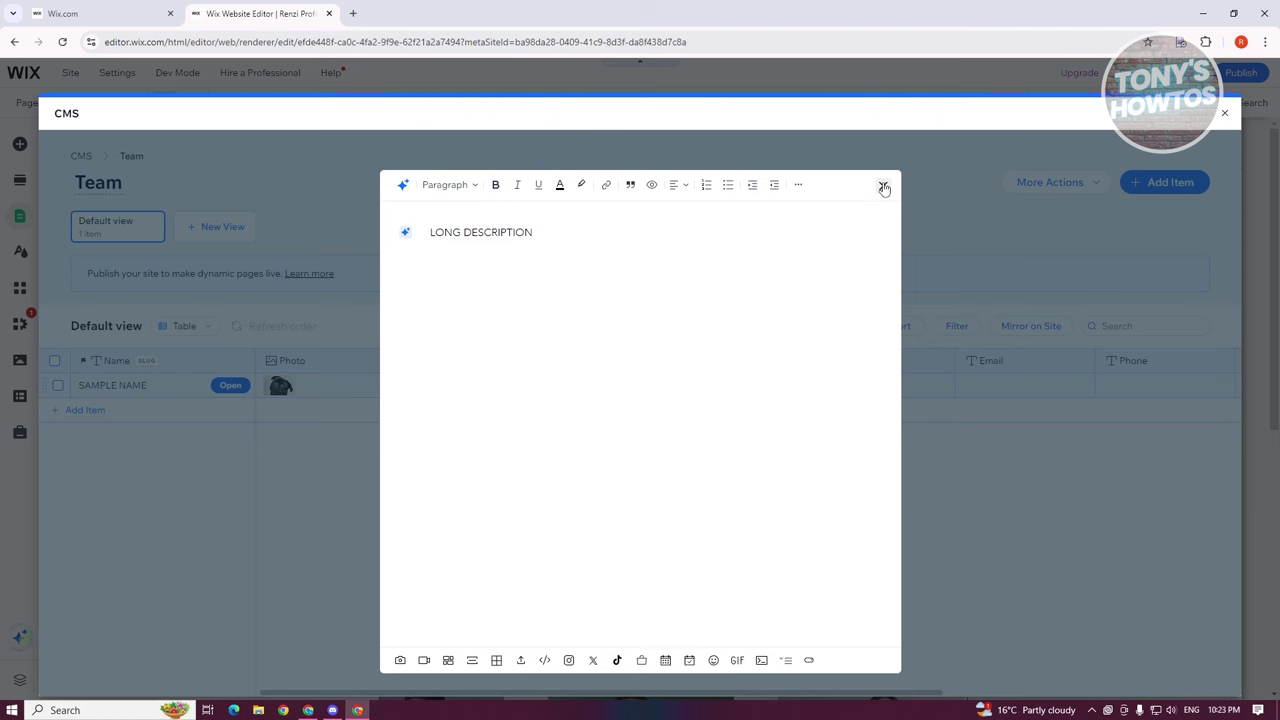
left_click(883, 185)
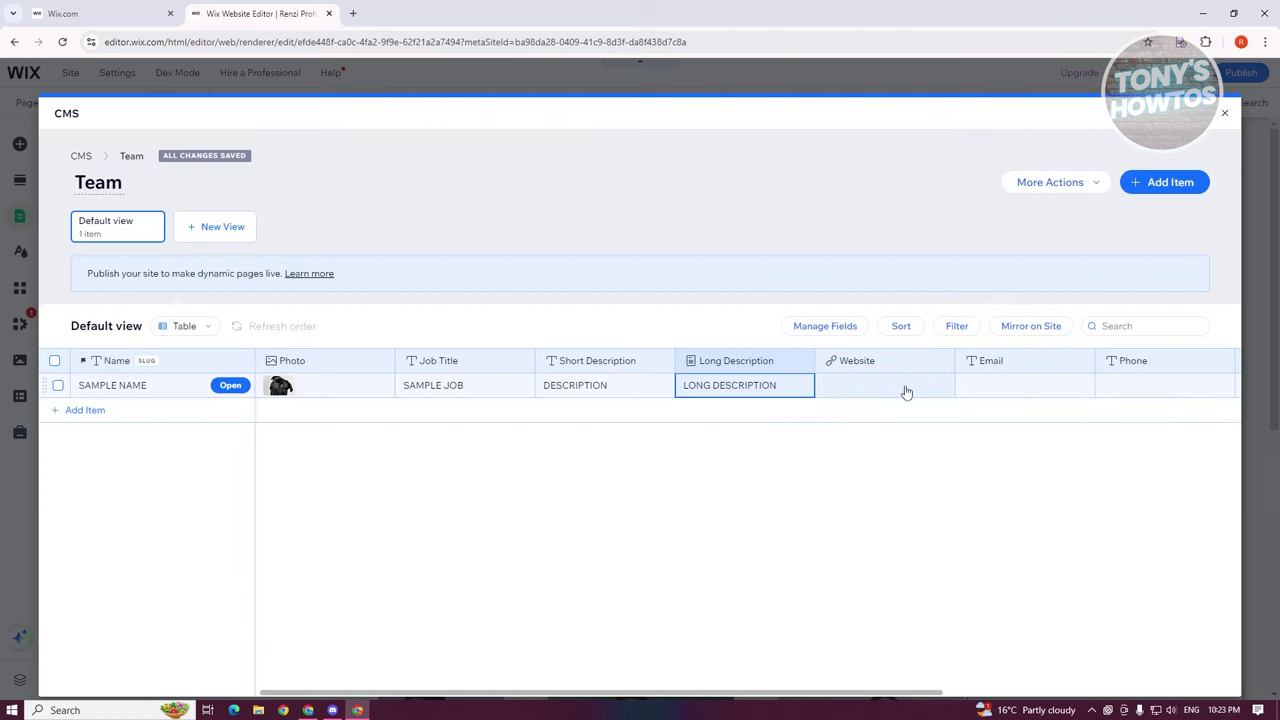
- Fill in the sample item's email address and phone number in the Team collection
left_click(1024, 387)
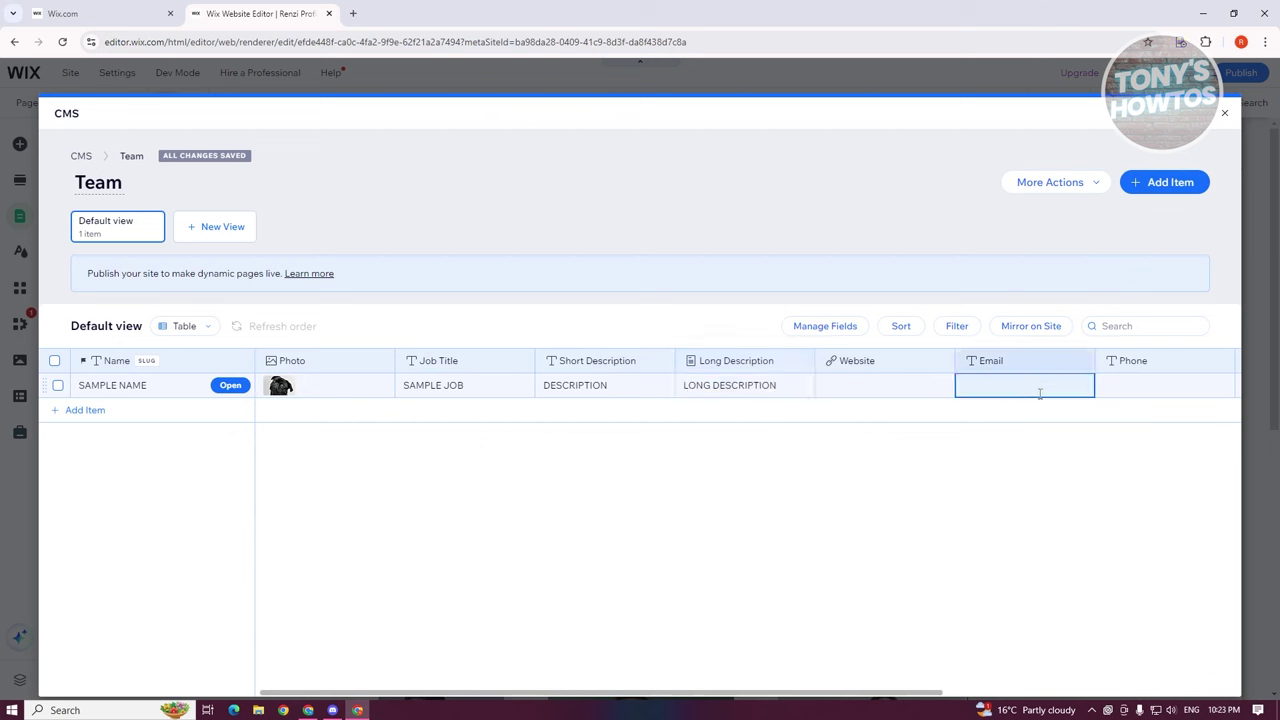
type("EMAIL@EMAIL.COM")
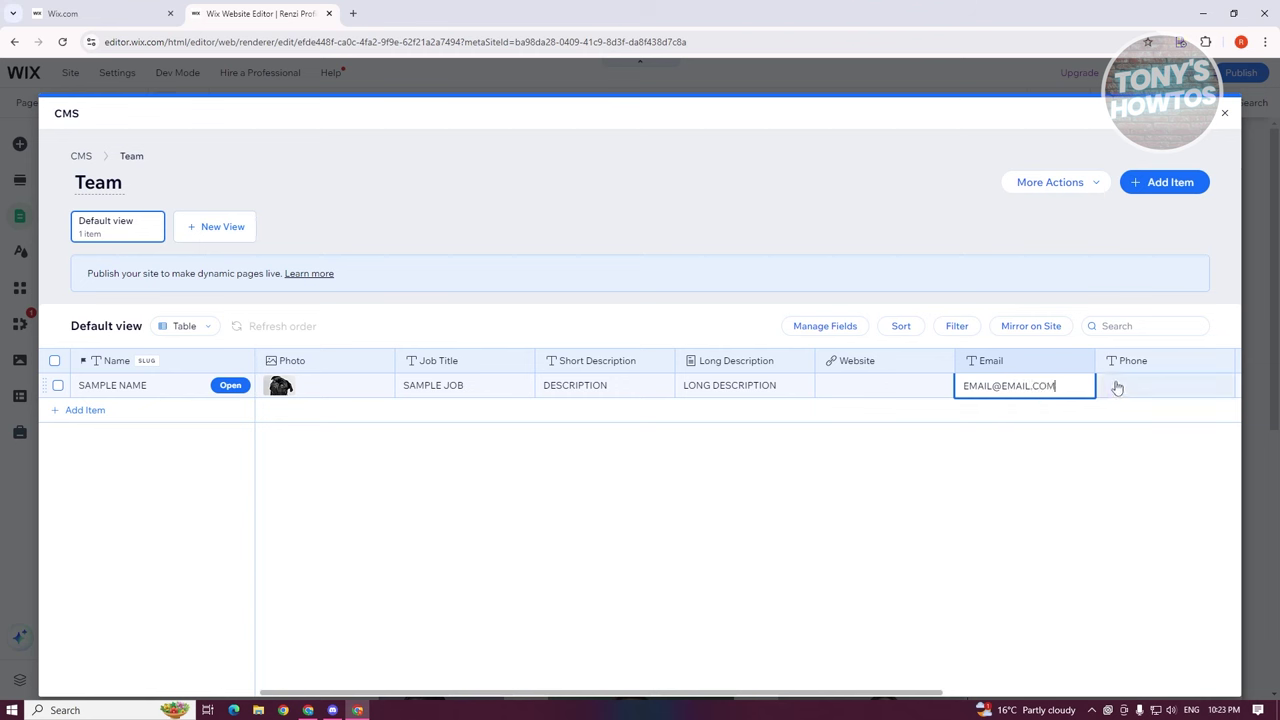
left_click(1115, 388)
type("123455")
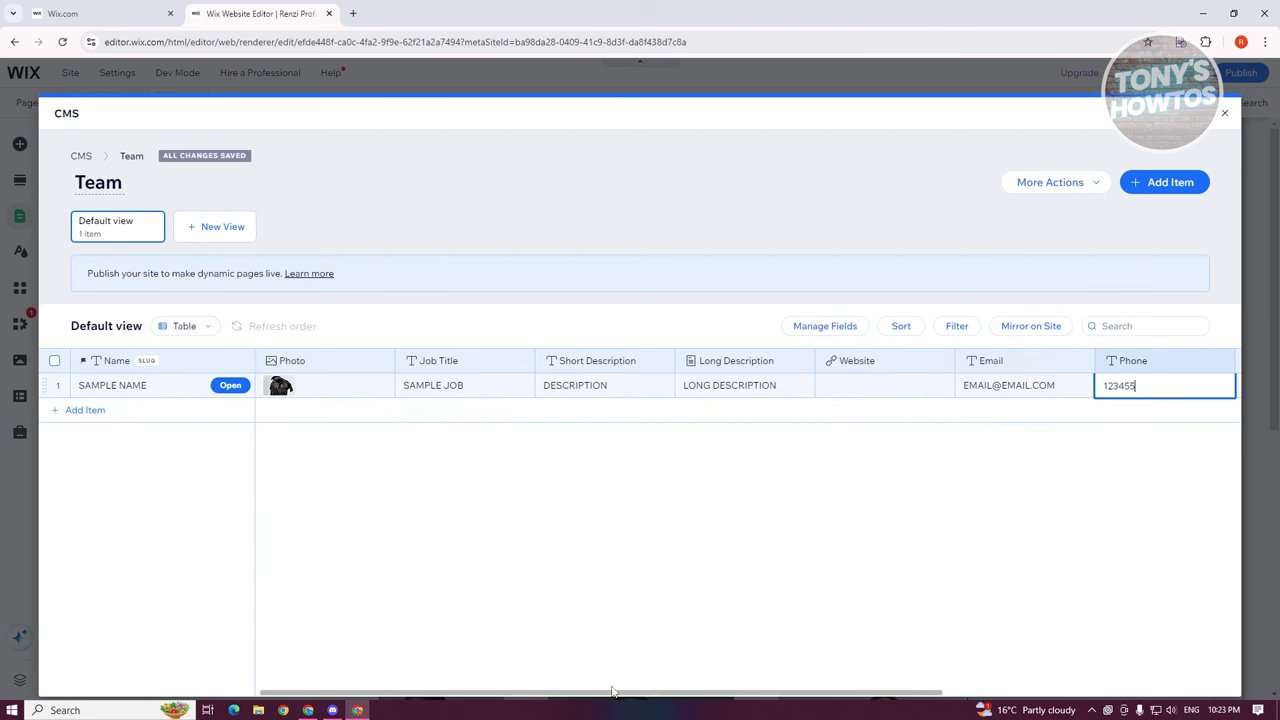
- Examine the field types available for a new field in the Team collection, from Essentials to JavaScript
left_click_drag(640, 692, 940, 692)
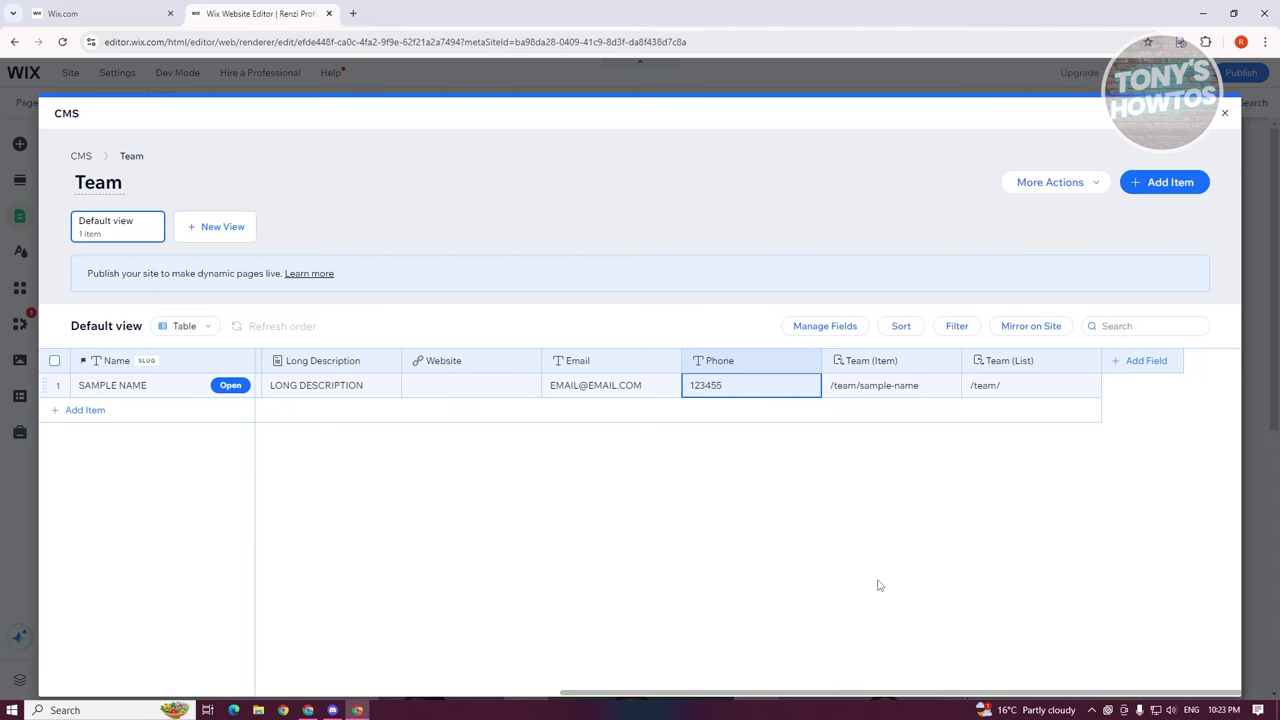
left_click(1152, 363)
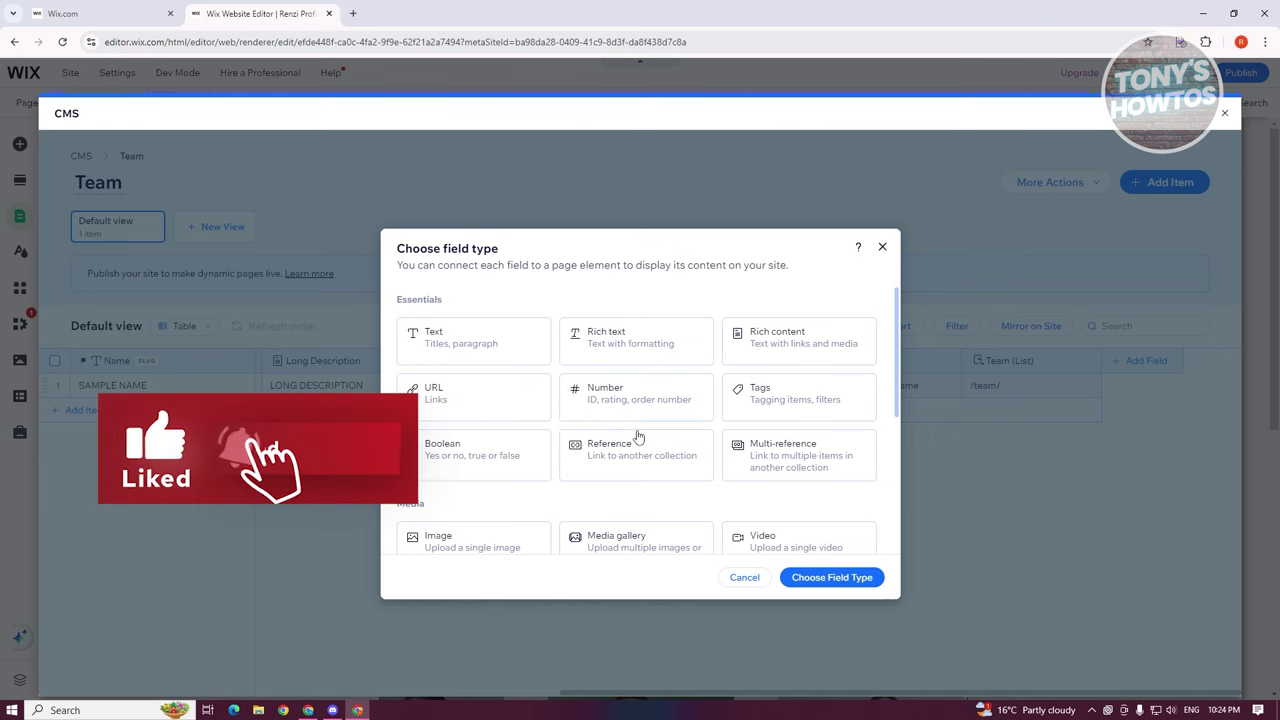
scroll(650, 480, "down", 1)
scroll(655, 497, "down", 3)
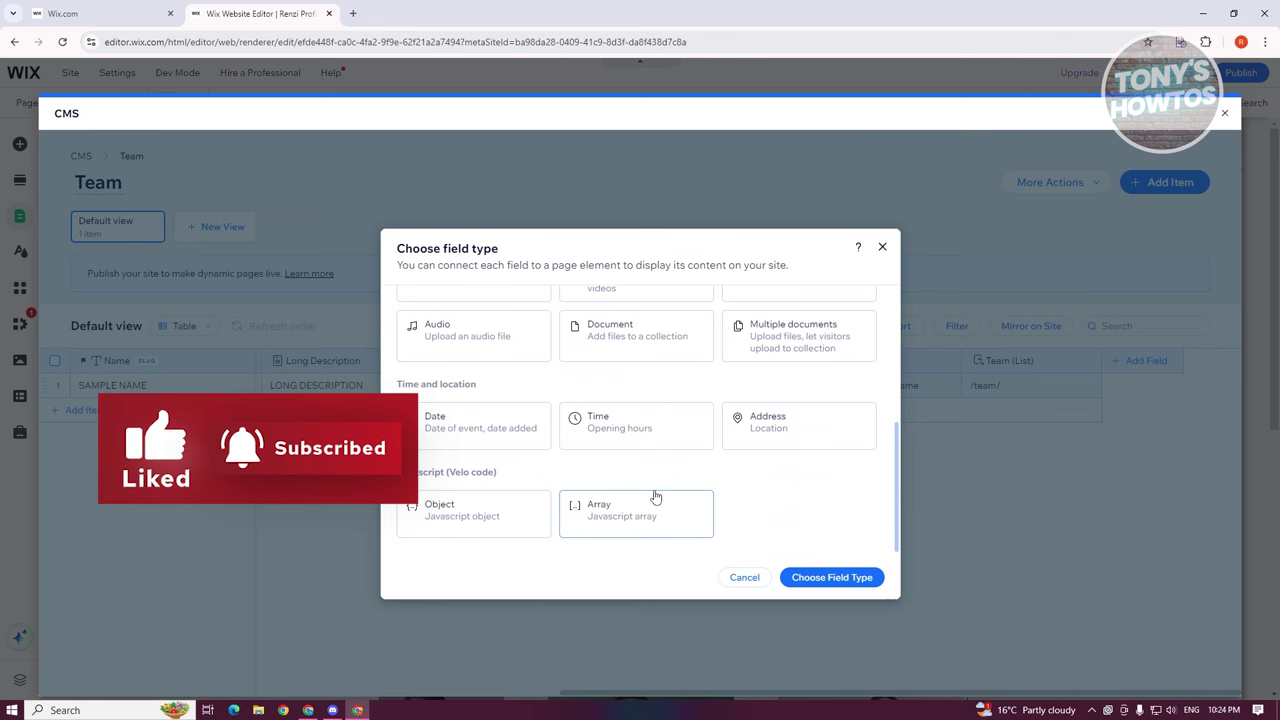
scroll(670, 480, "up", 4)
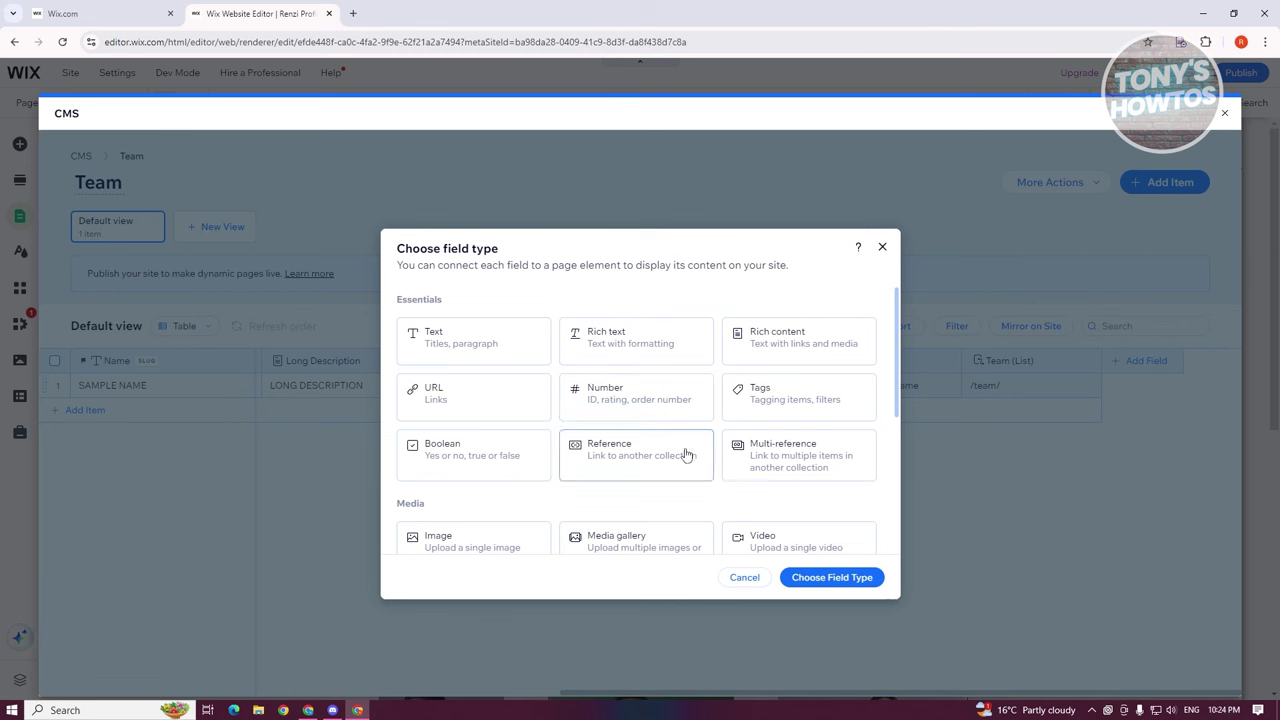
scroll(684, 457, "down", 2)
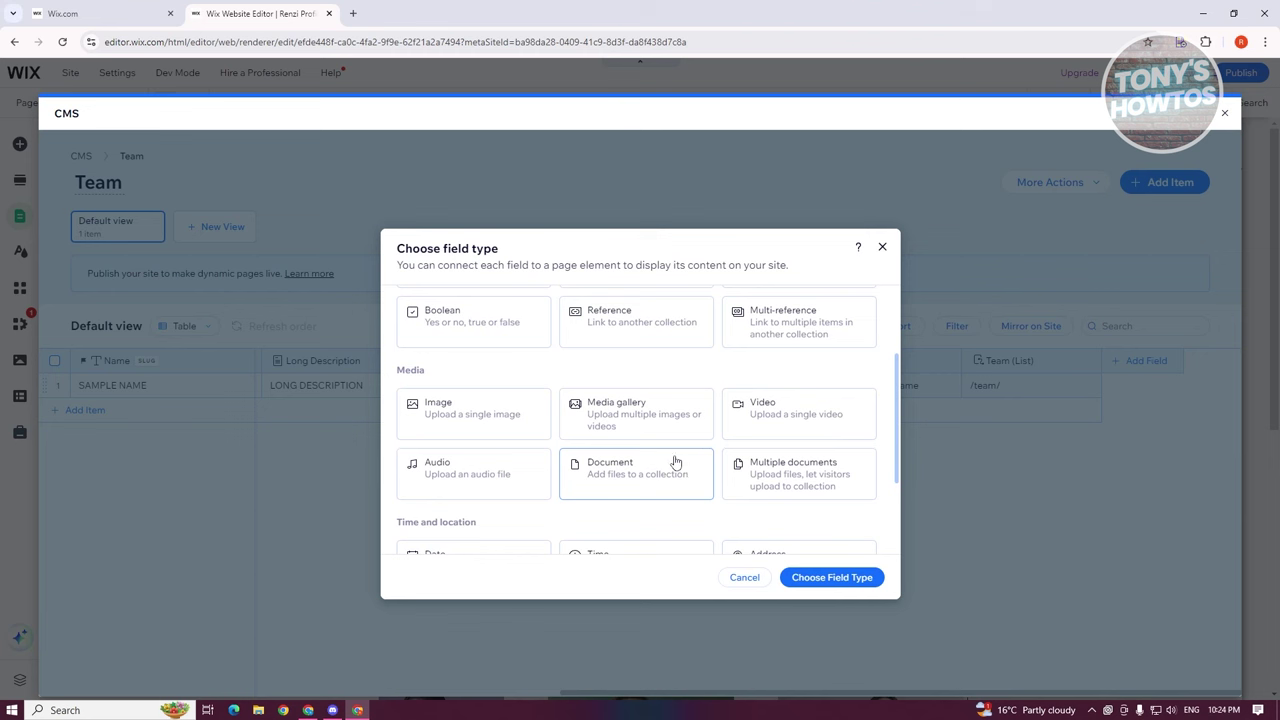
scroll(680, 460, "up", 2)
- Examine the settings, validations and default value options of a new Text field, and leave without saving it
left_click(429, 354)
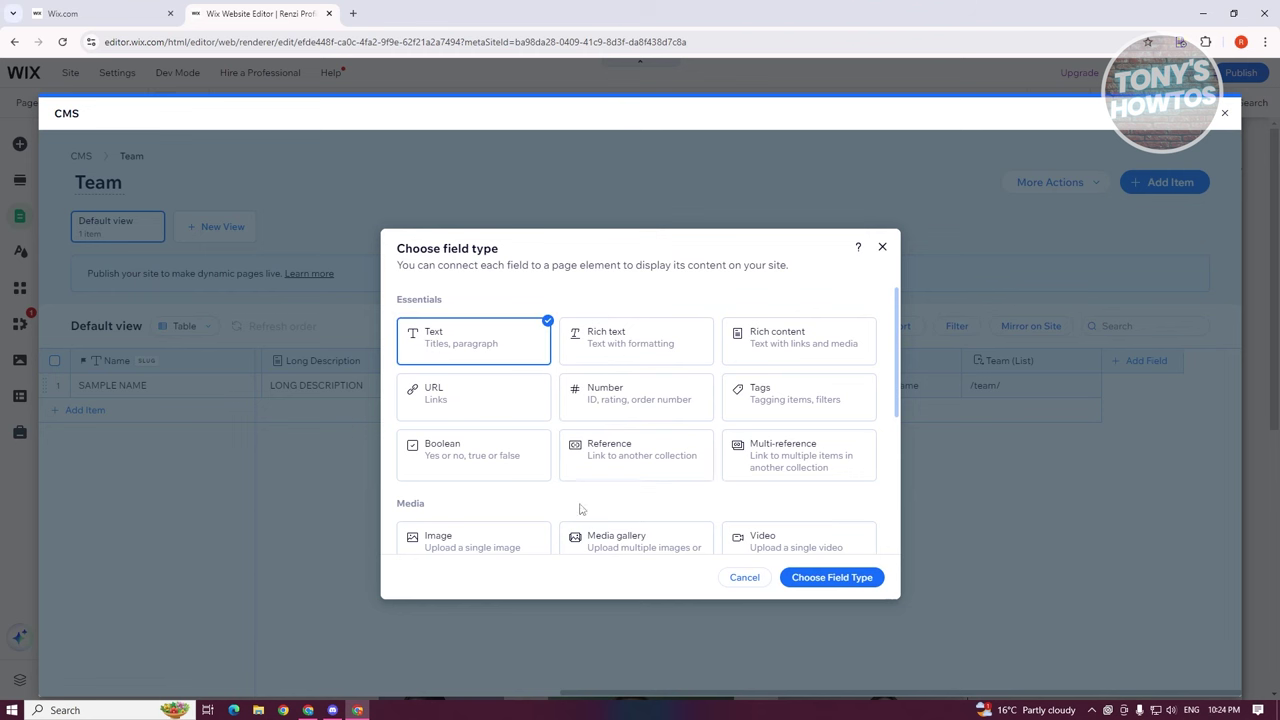
left_click(829, 578)
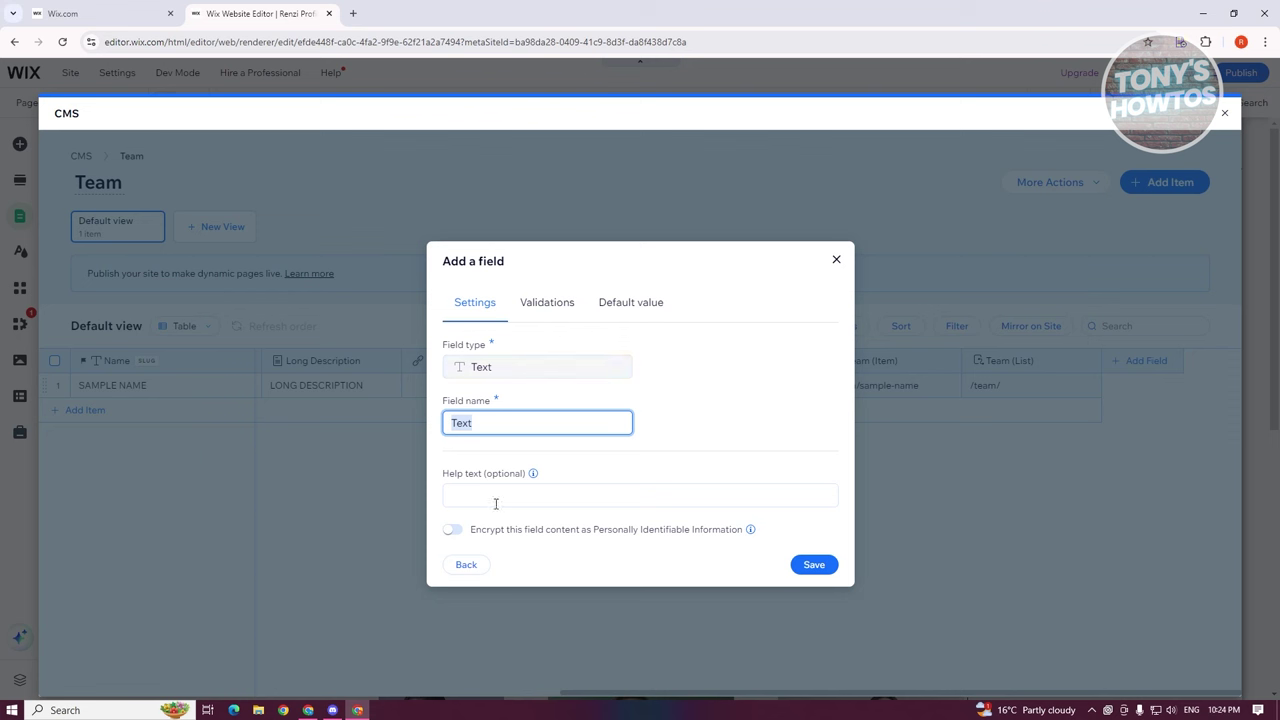
left_click(567, 317)
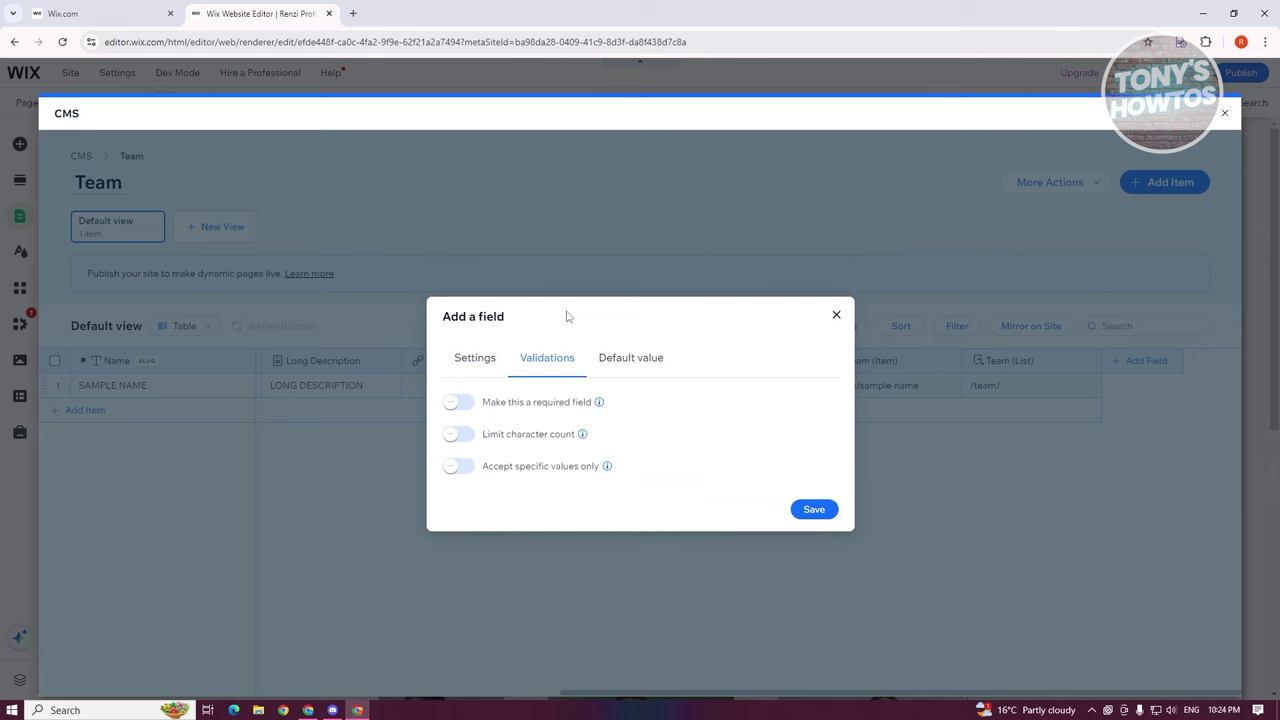
left_click(622, 364)
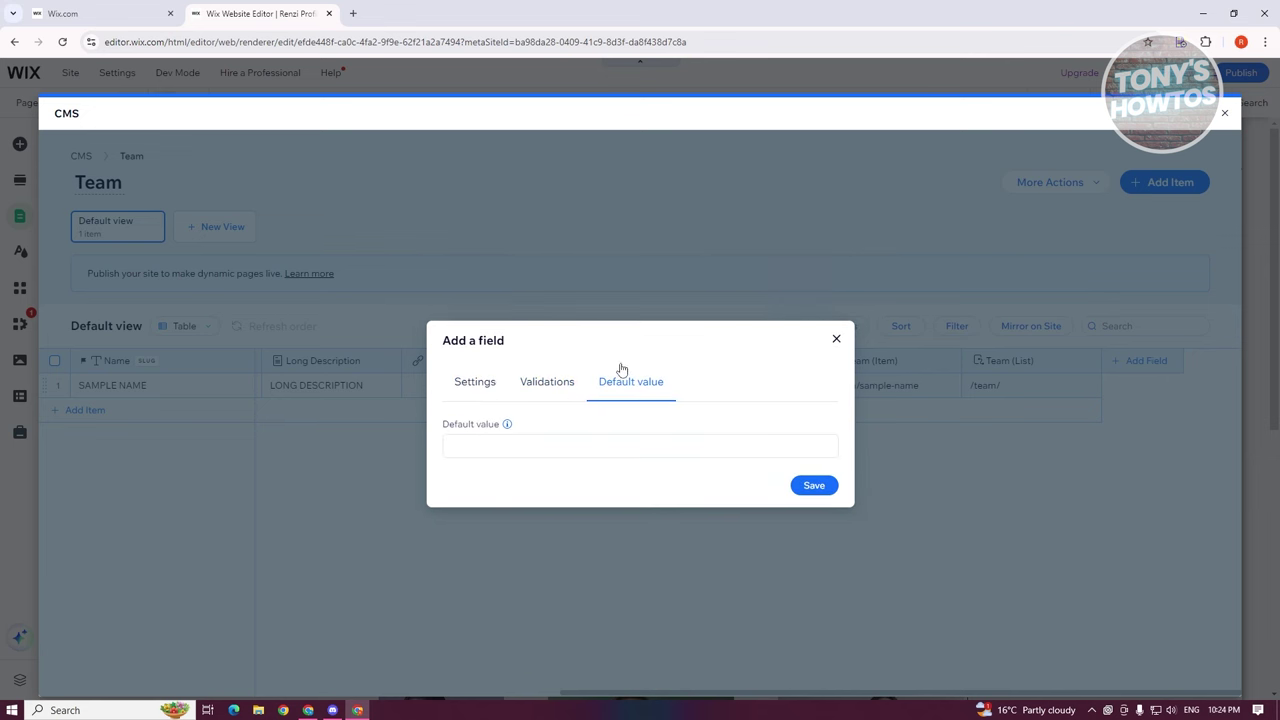
left_click(836, 338)
- Close the collection table and the site pages list to check the sample item on the Team (List) page
left_click_drag(630, 693, 310, 690)
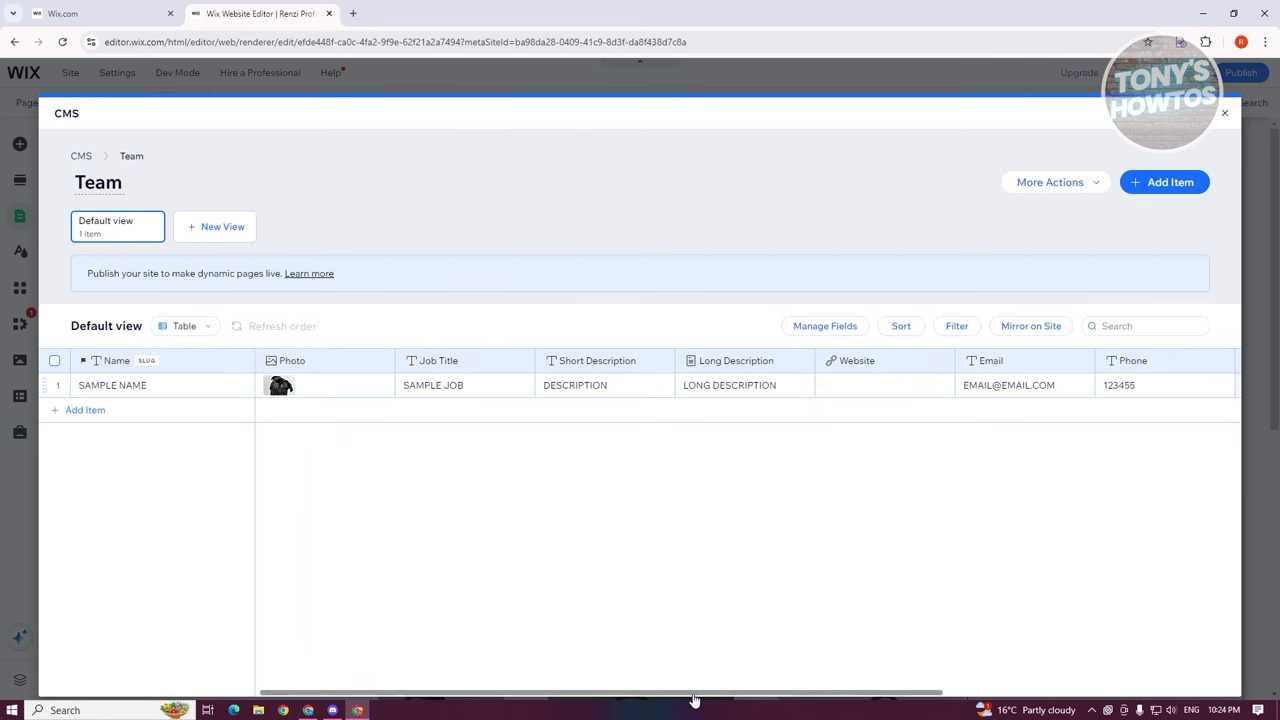
left_click(1225, 114)
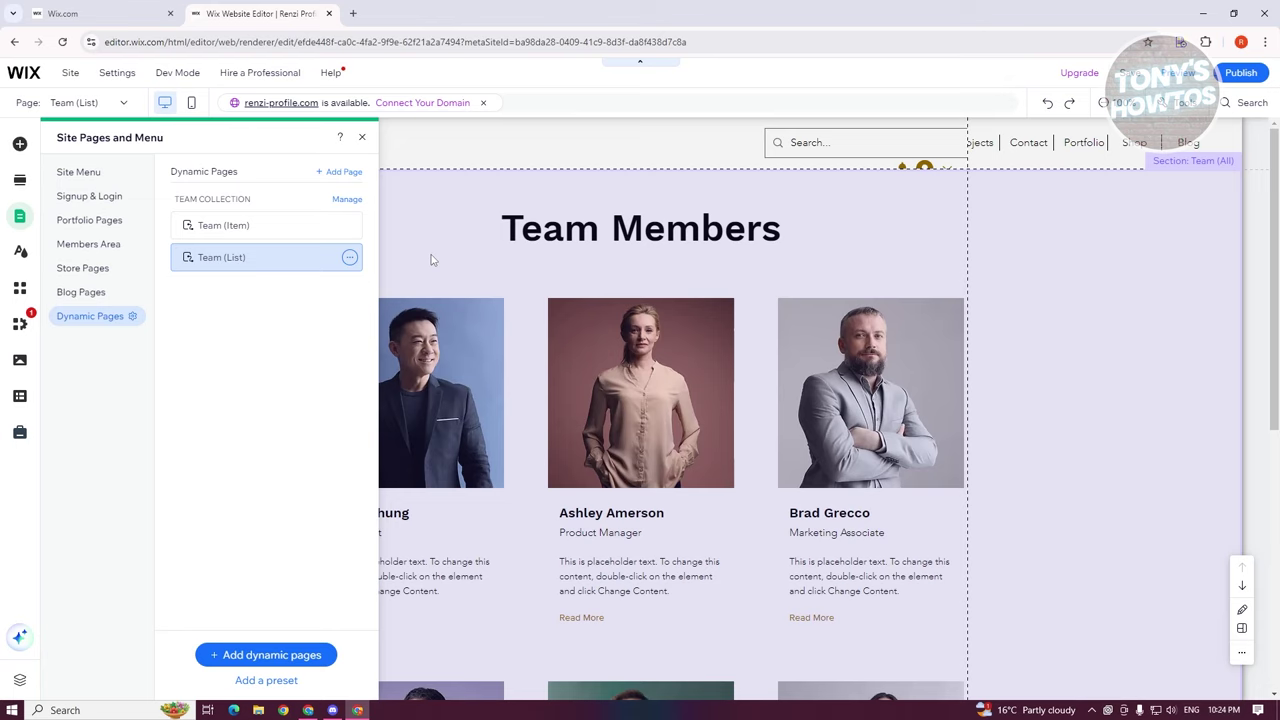
left_click(430, 258)
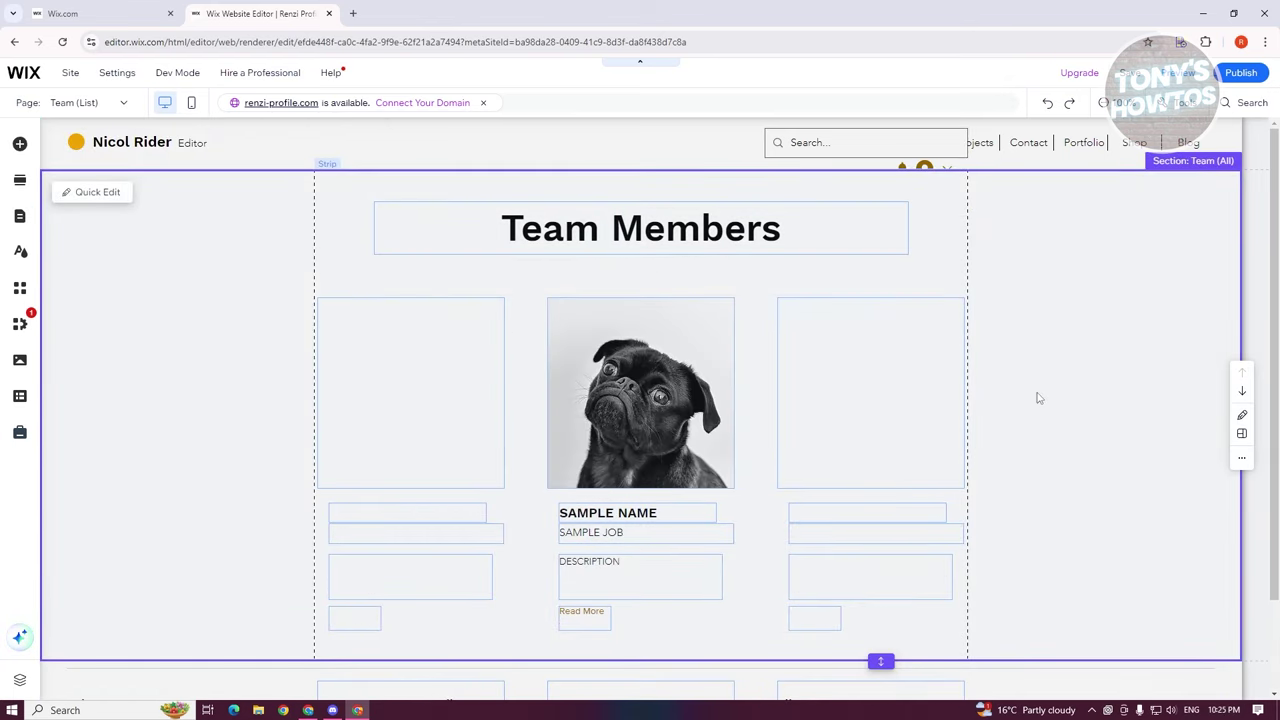
scroll(629, 480, "down", 1)
scroll(669, 526, "up", 1)
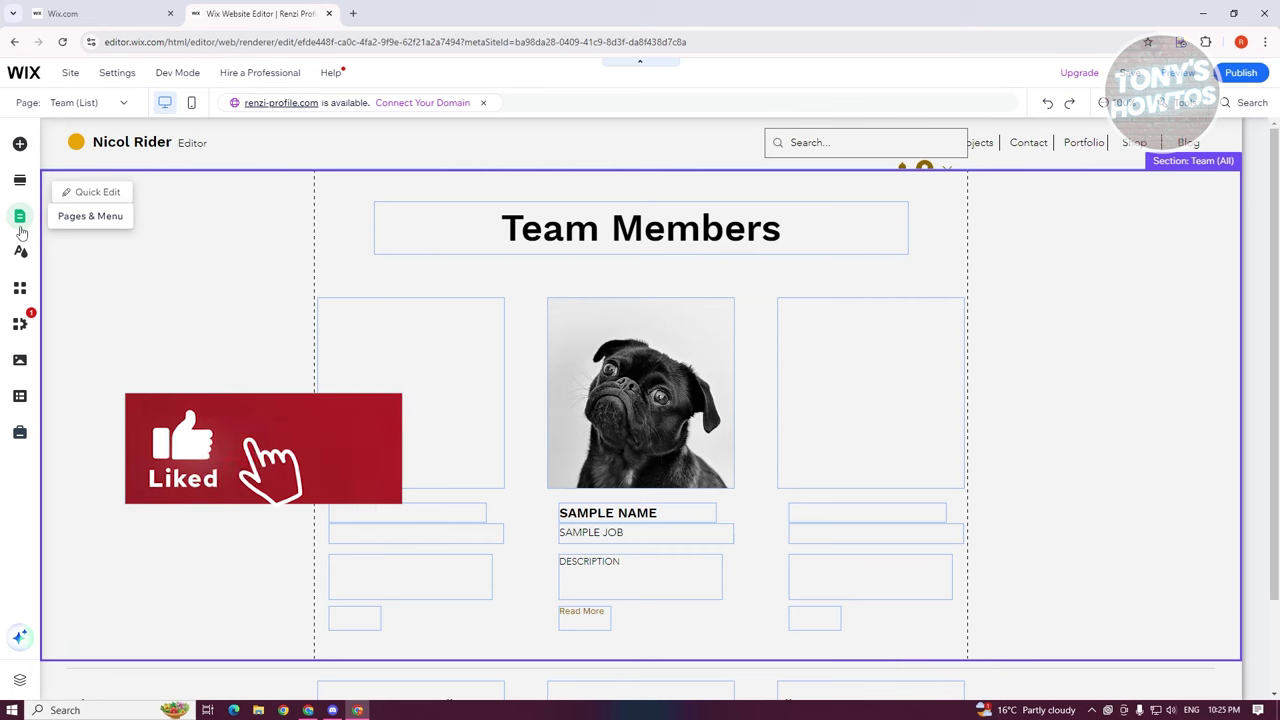
- Show the site's CMS collections and the actions available for the Team collection
left_click(20, 396)
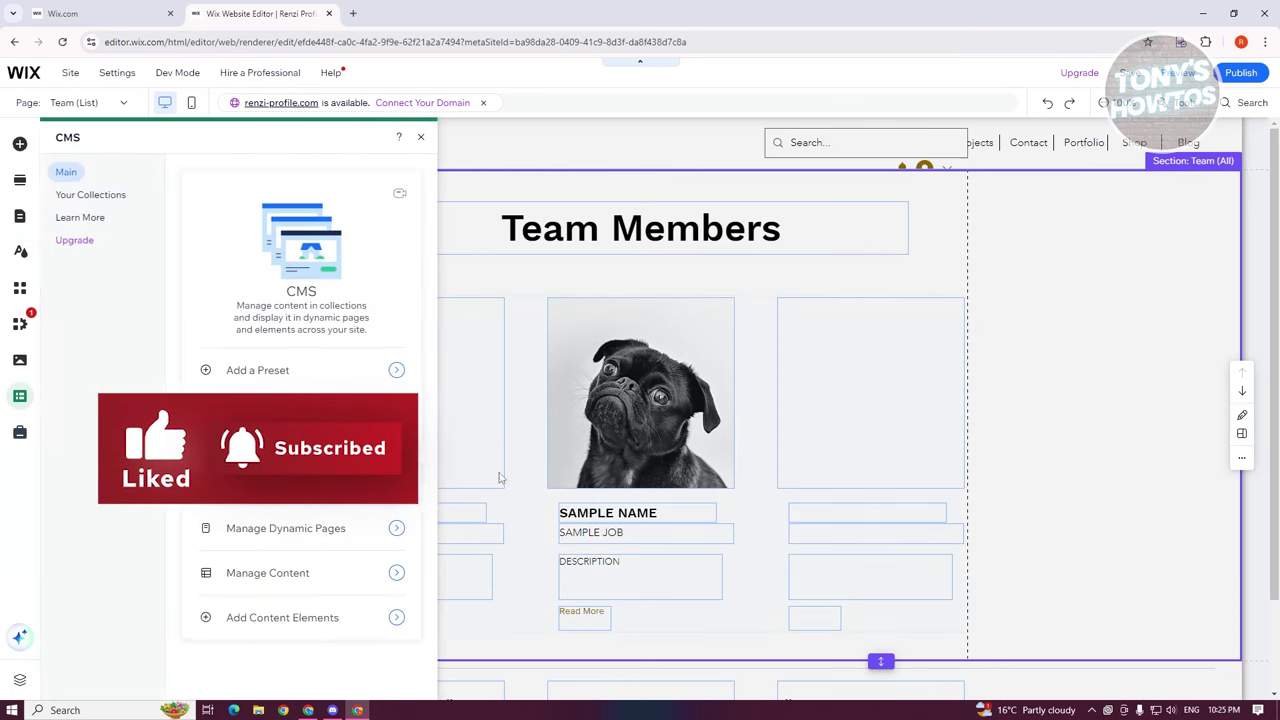
left_click(86, 197)
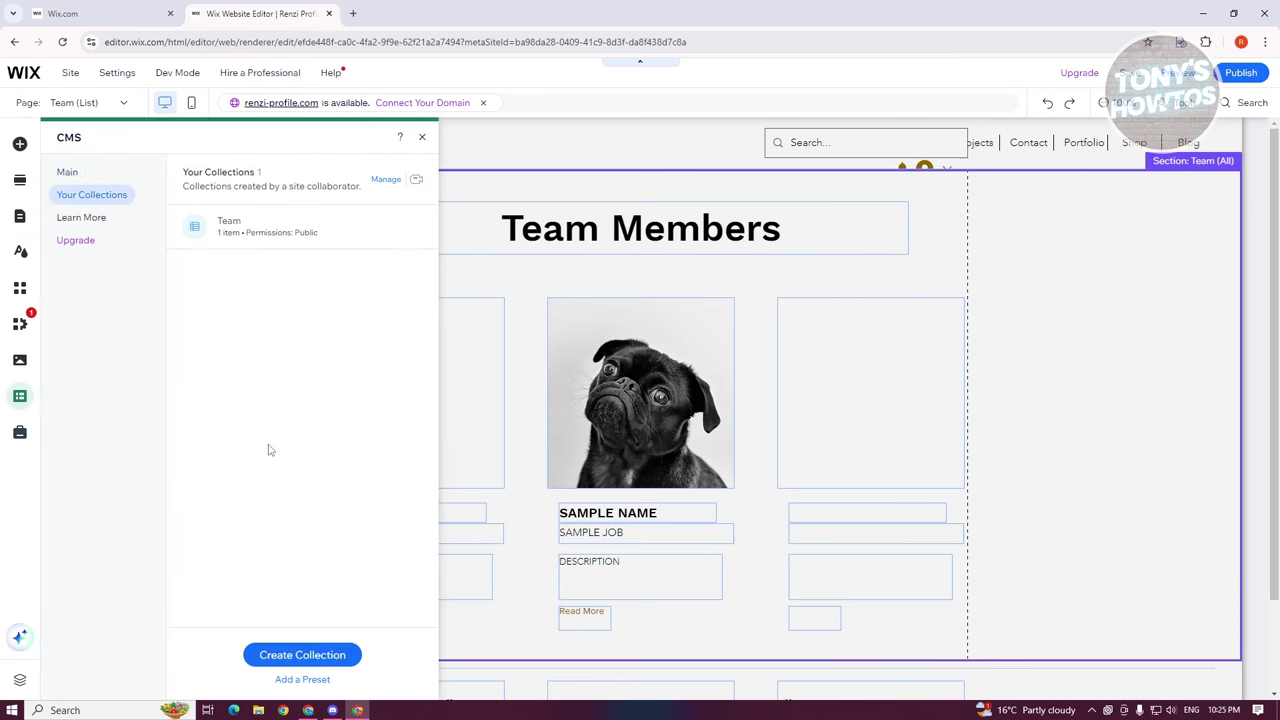
left_click(414, 226)
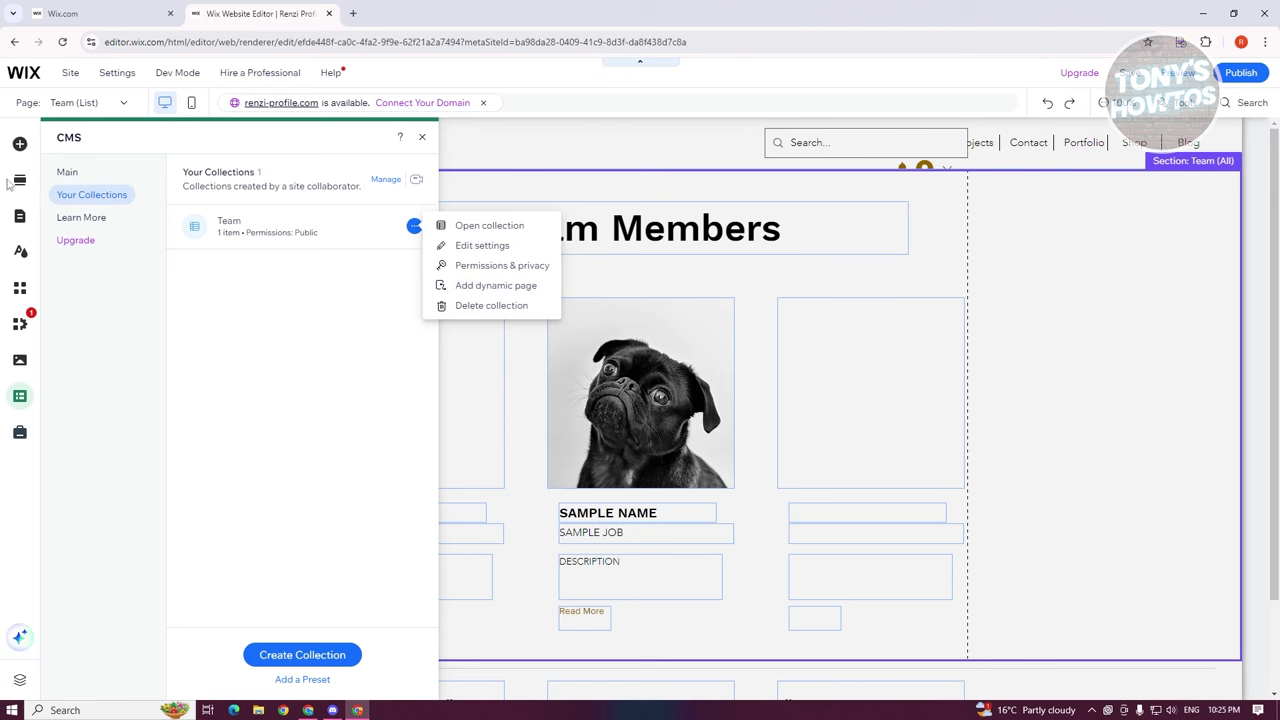
- Open the Team (Item) dynamic page and add a blank dynamic page for the Team collection to the site
left_click(20, 224)
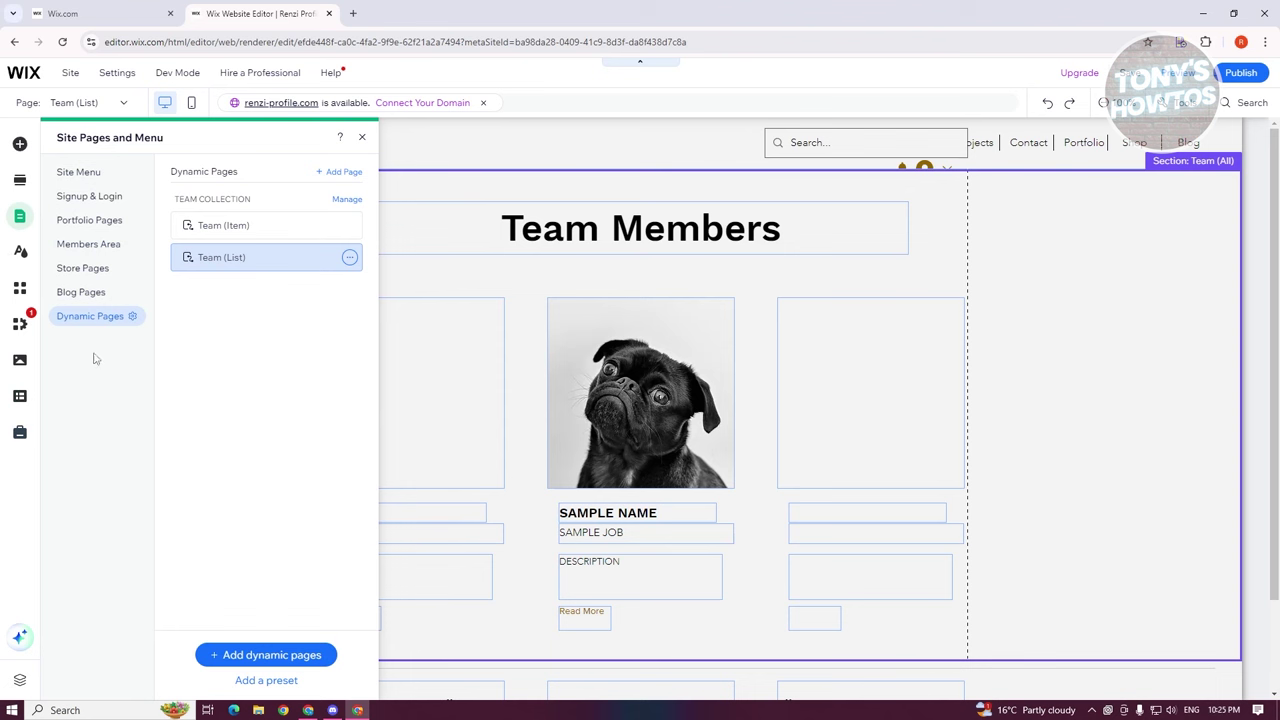
left_click(249, 238)
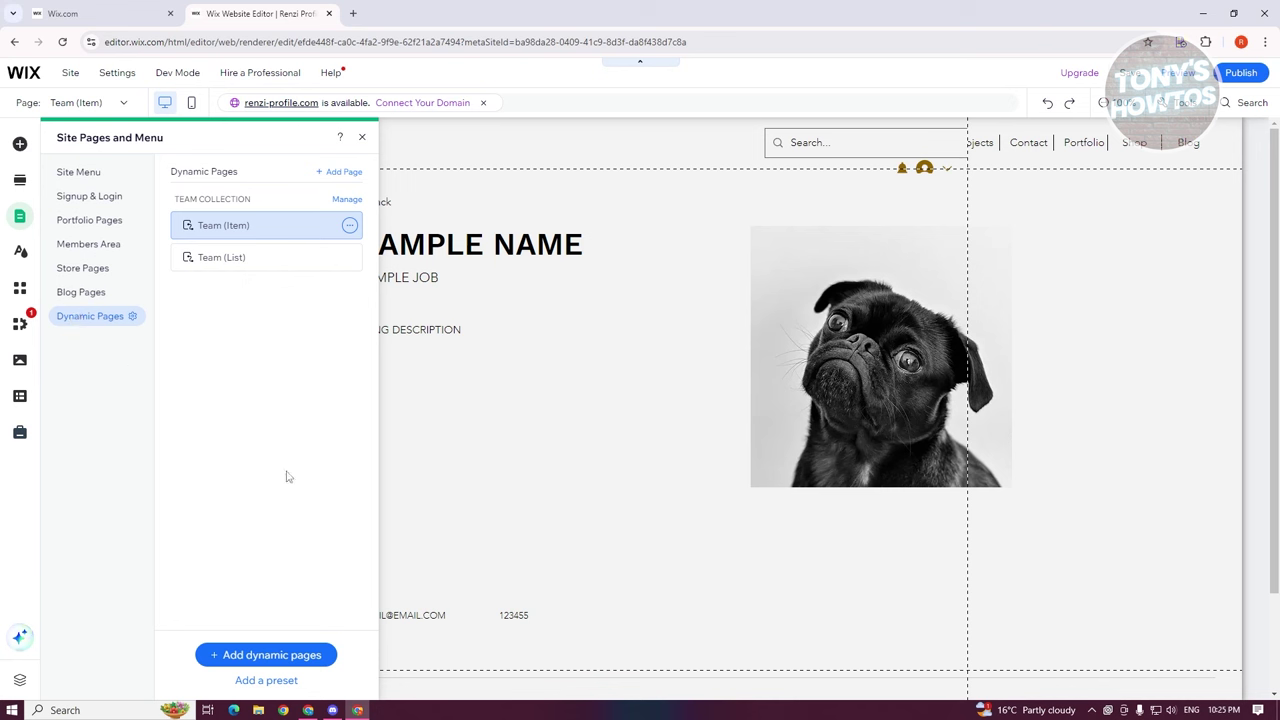
left_click(276, 658)
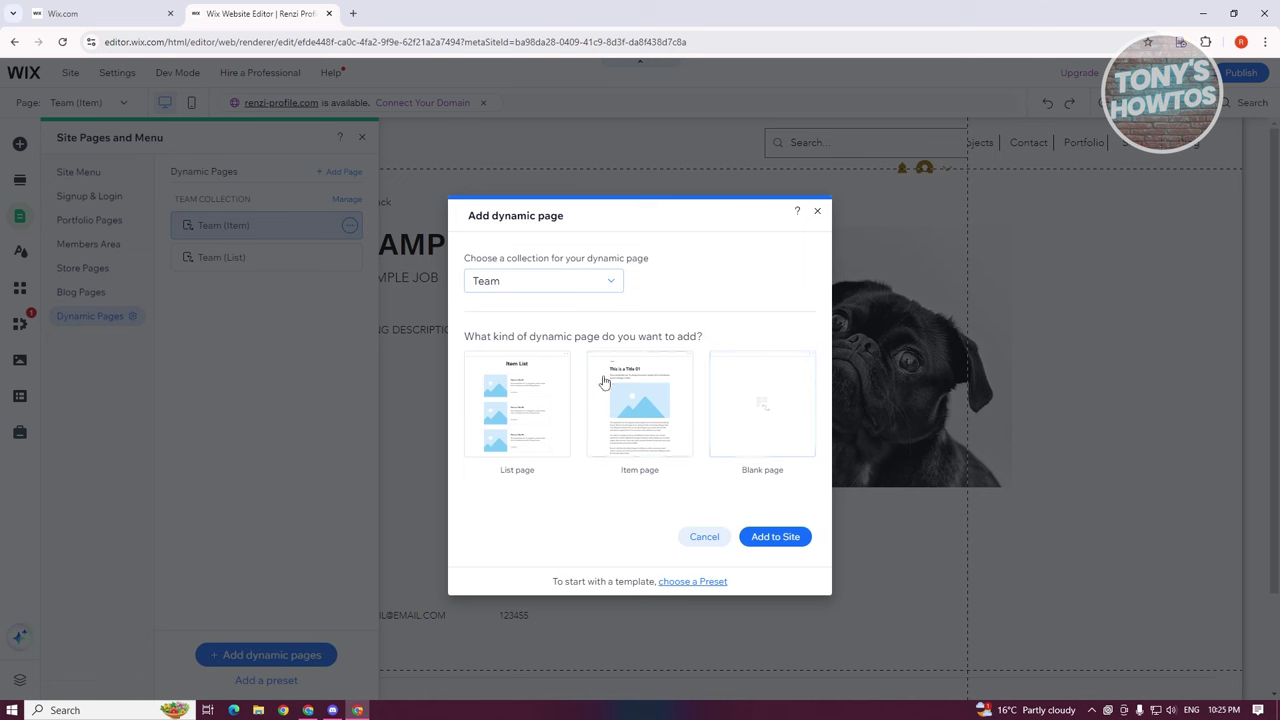
left_click(758, 410)
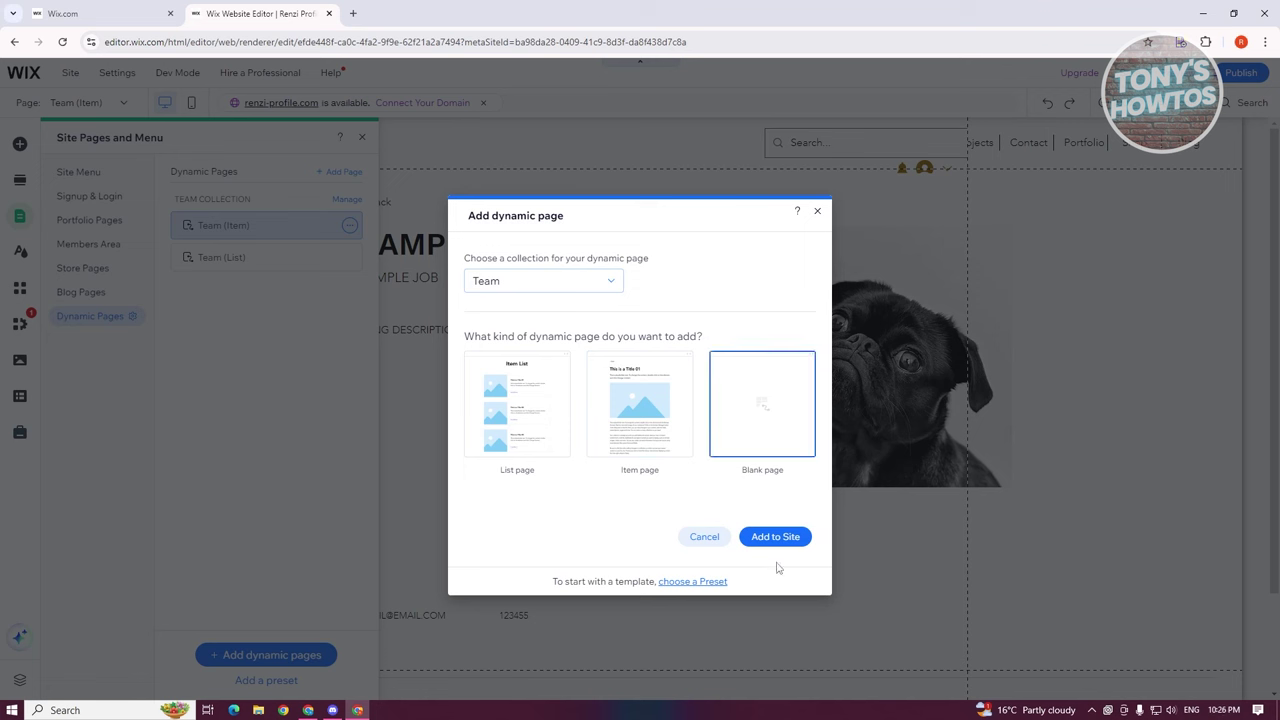
left_click(792, 535)
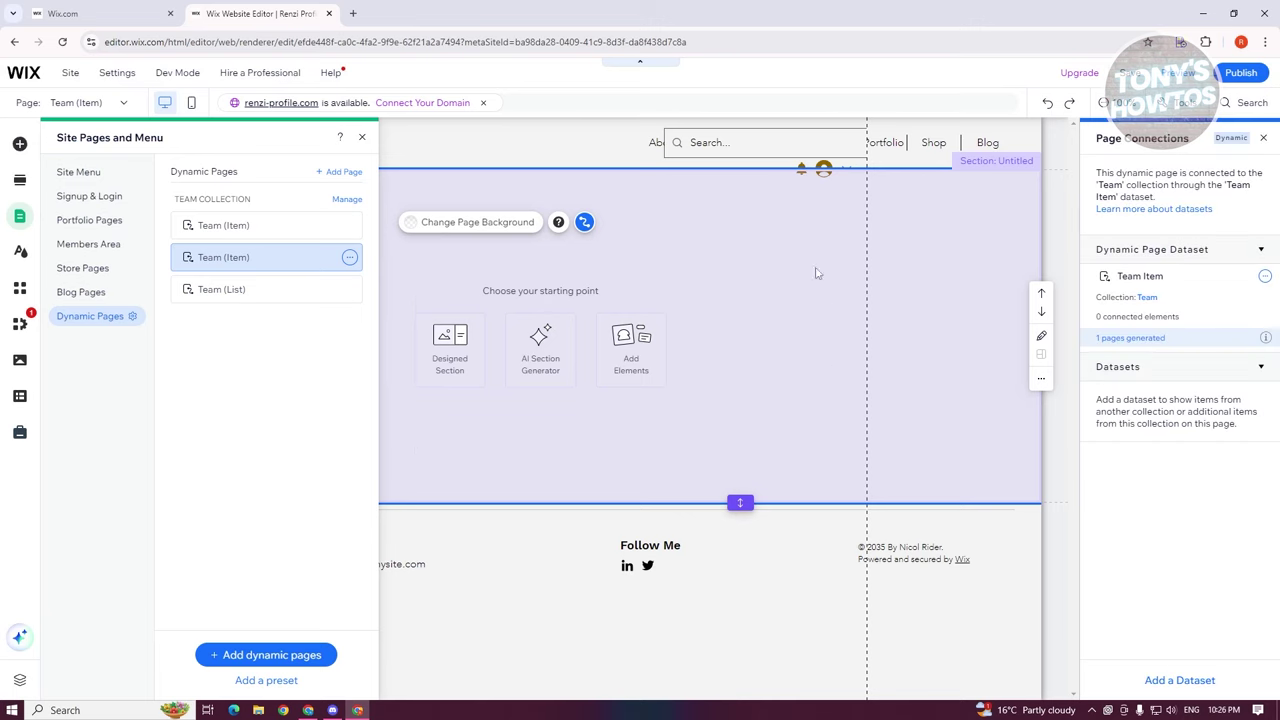
- Add the list repeater with four round portraits, names and job titles to the blank dynamic page
left_click(19, 143)
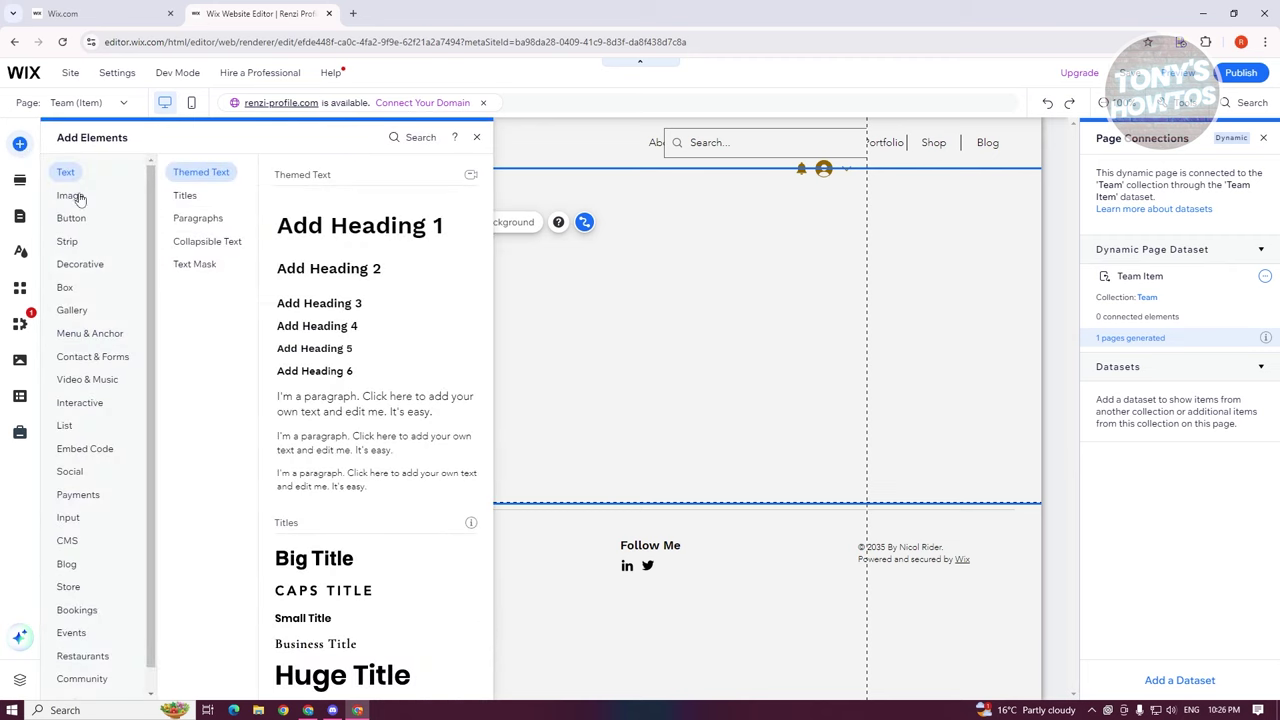
left_click(72, 221)
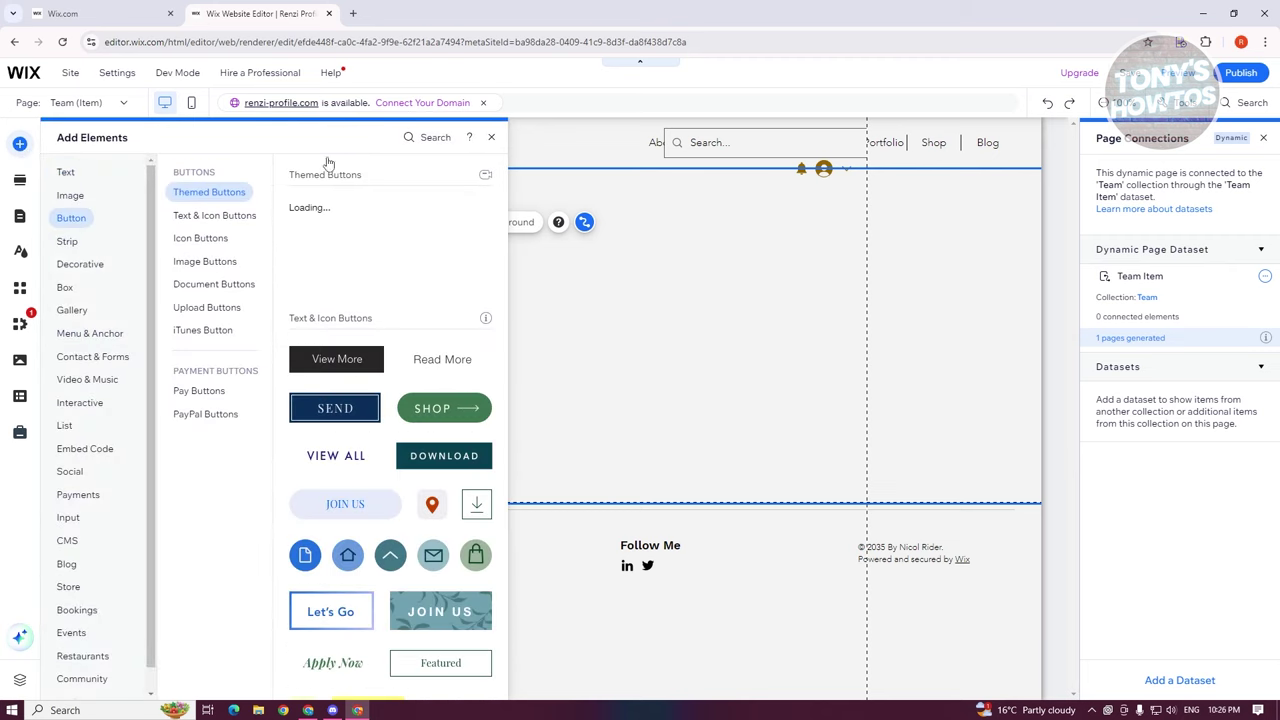
left_click(424, 139)
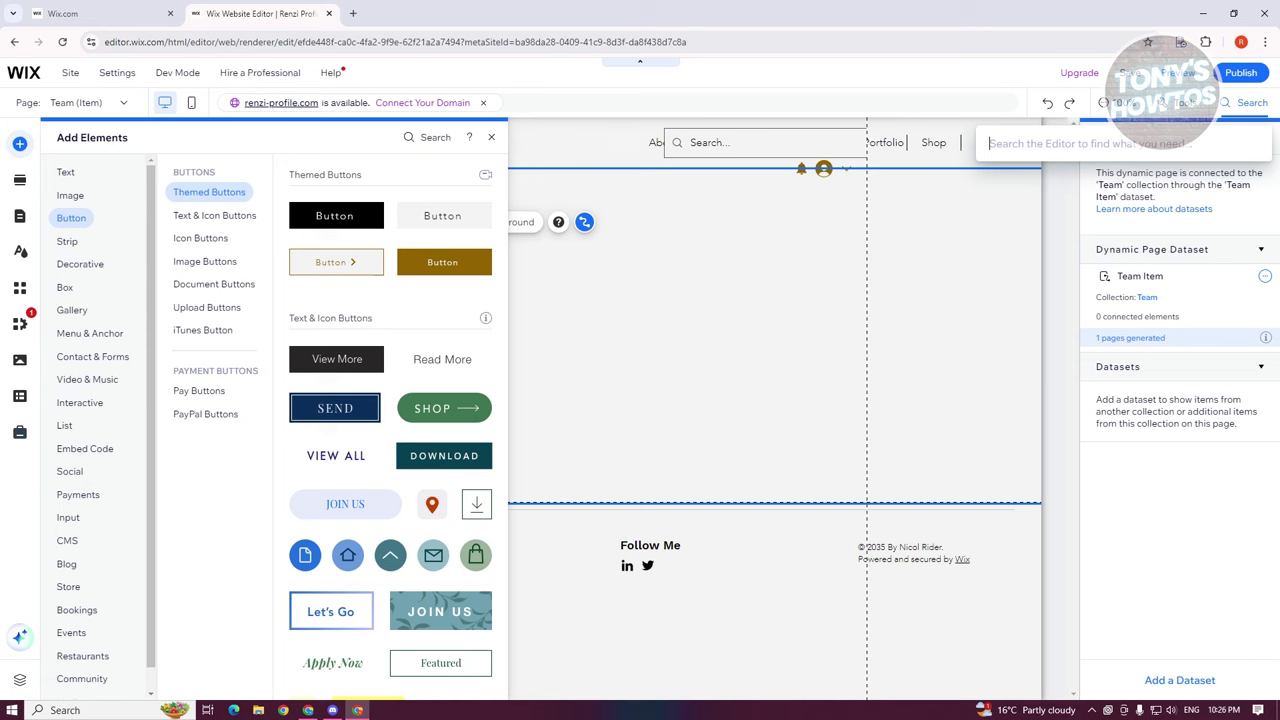
left_click(64, 425)
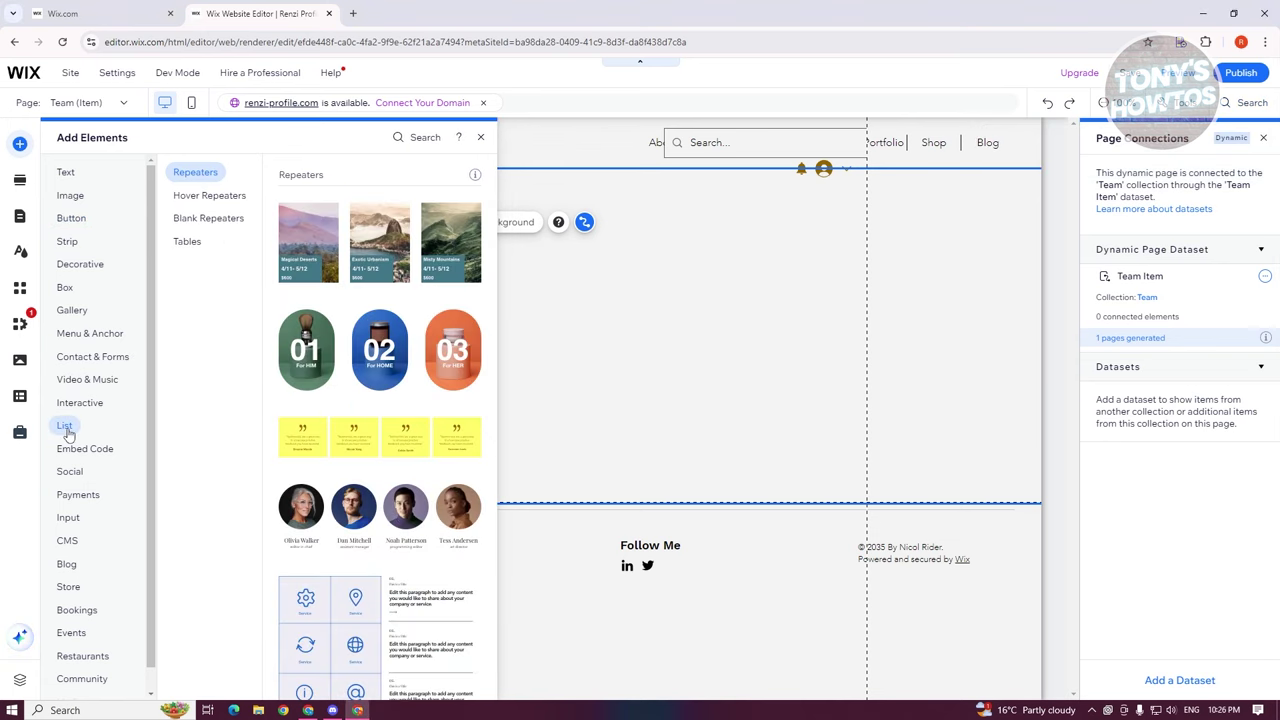
scroll(484, 325, "down", 3)
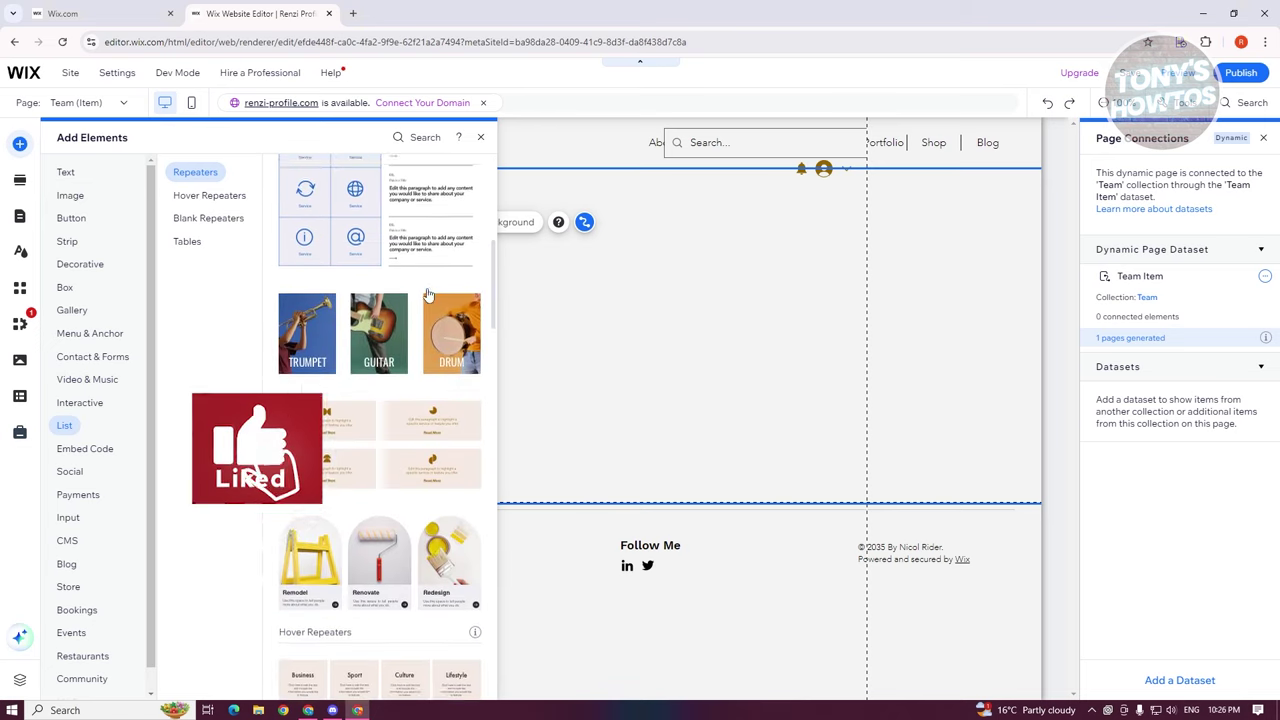
left_click(345, 377)
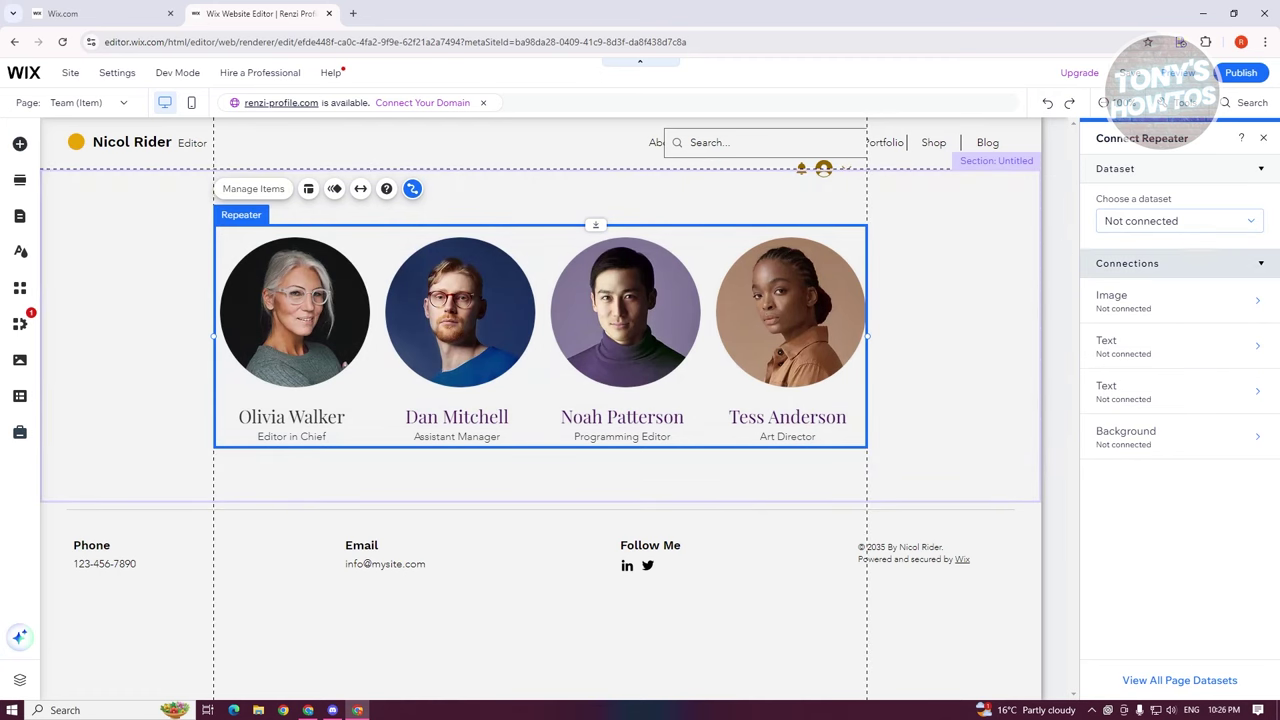
- Connect the repeater to the Team Item dataset and open that dataset's settings
left_click(1191, 224)
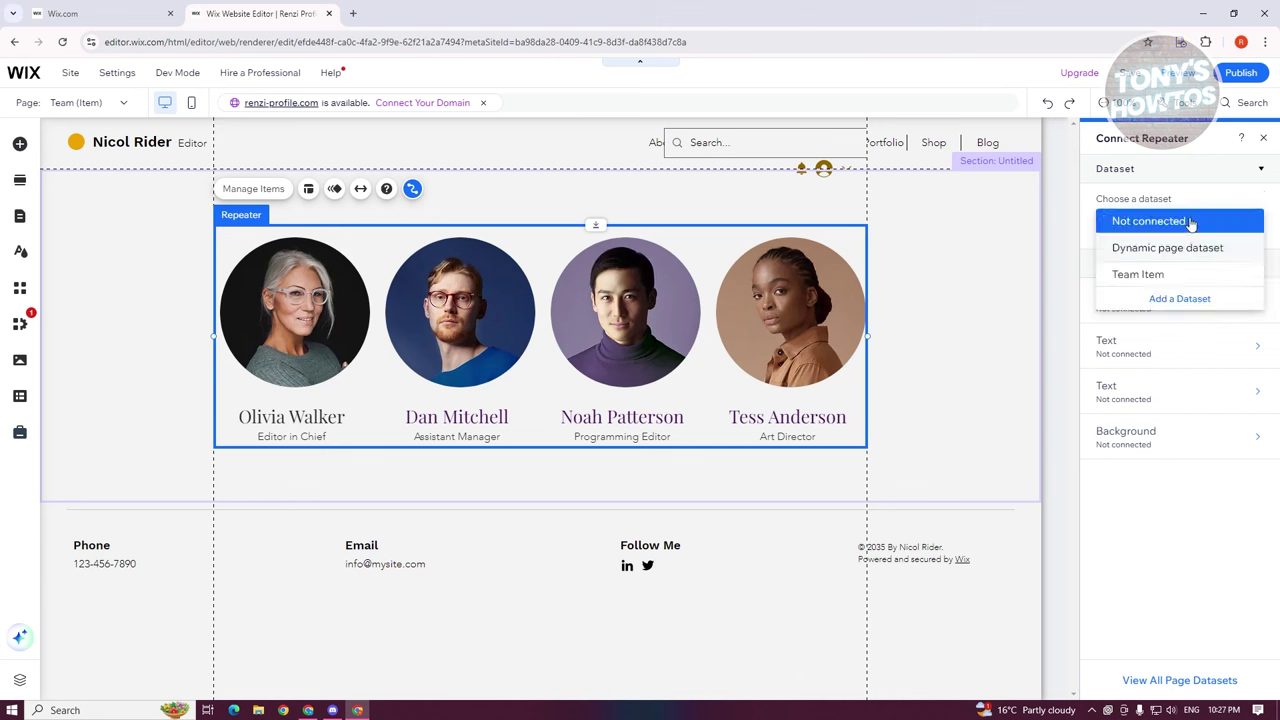
left_click(1146, 276)
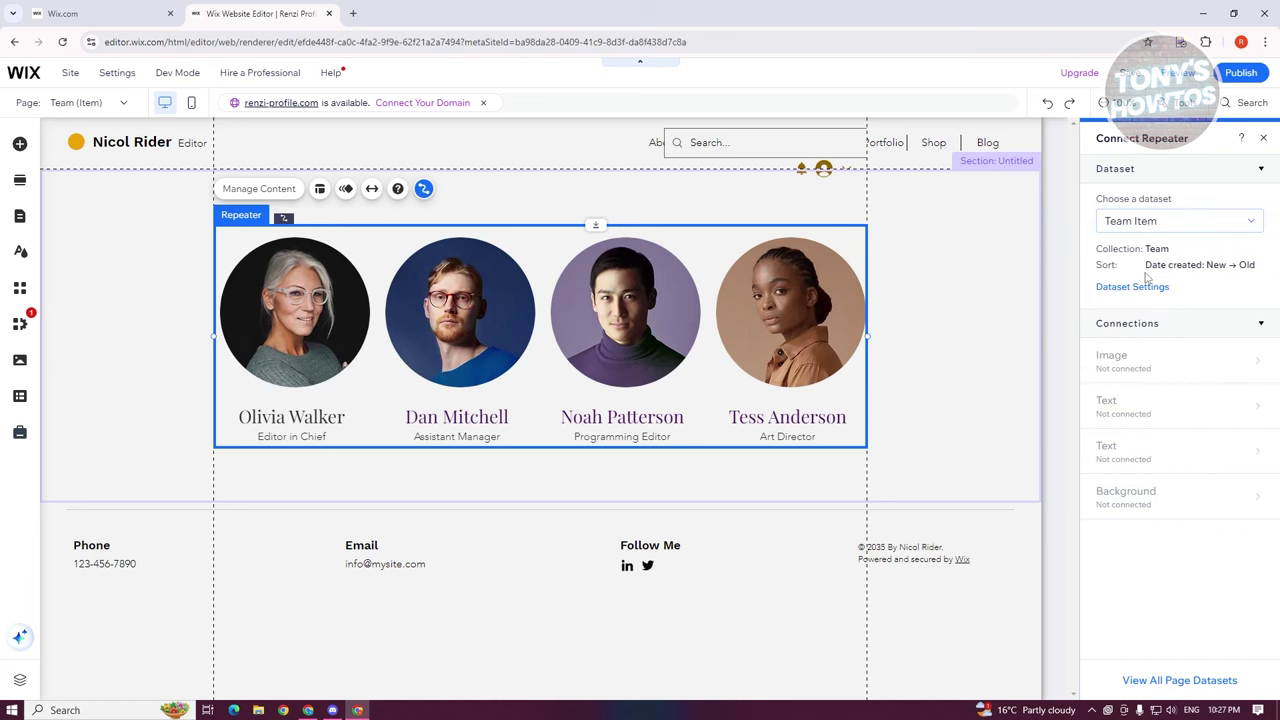
left_click(1206, 225)
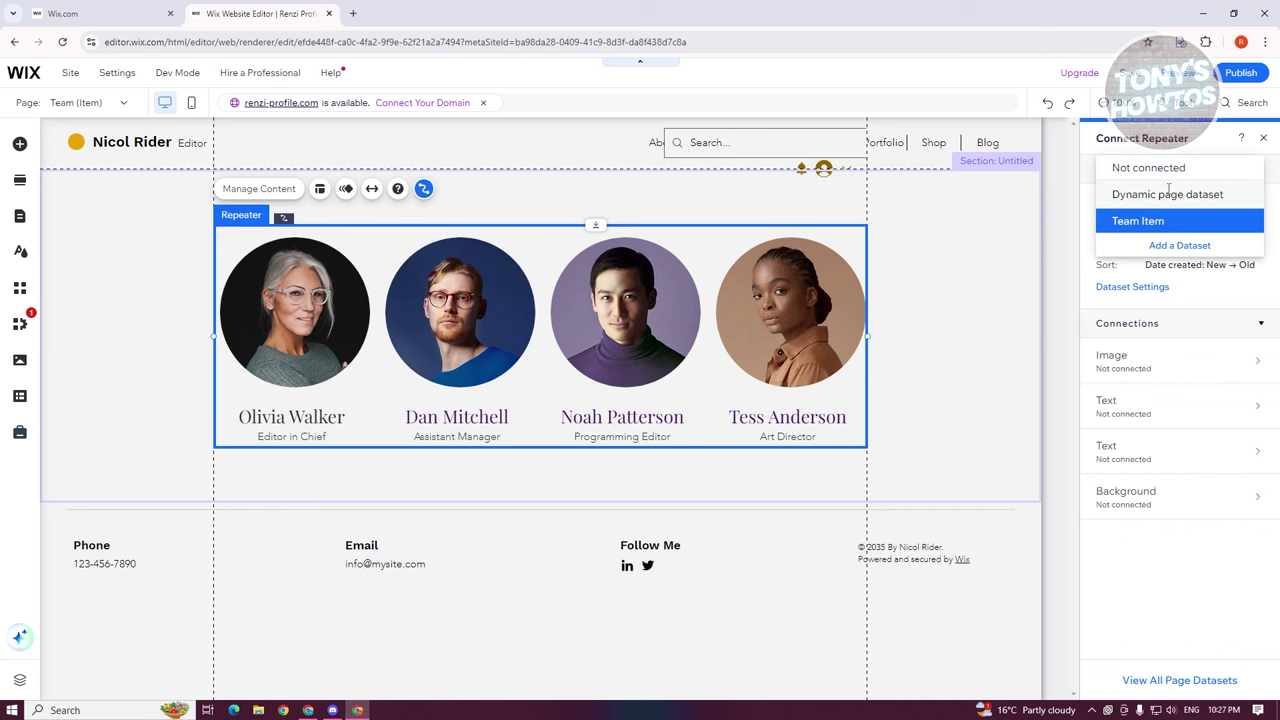
left_click(1134, 222)
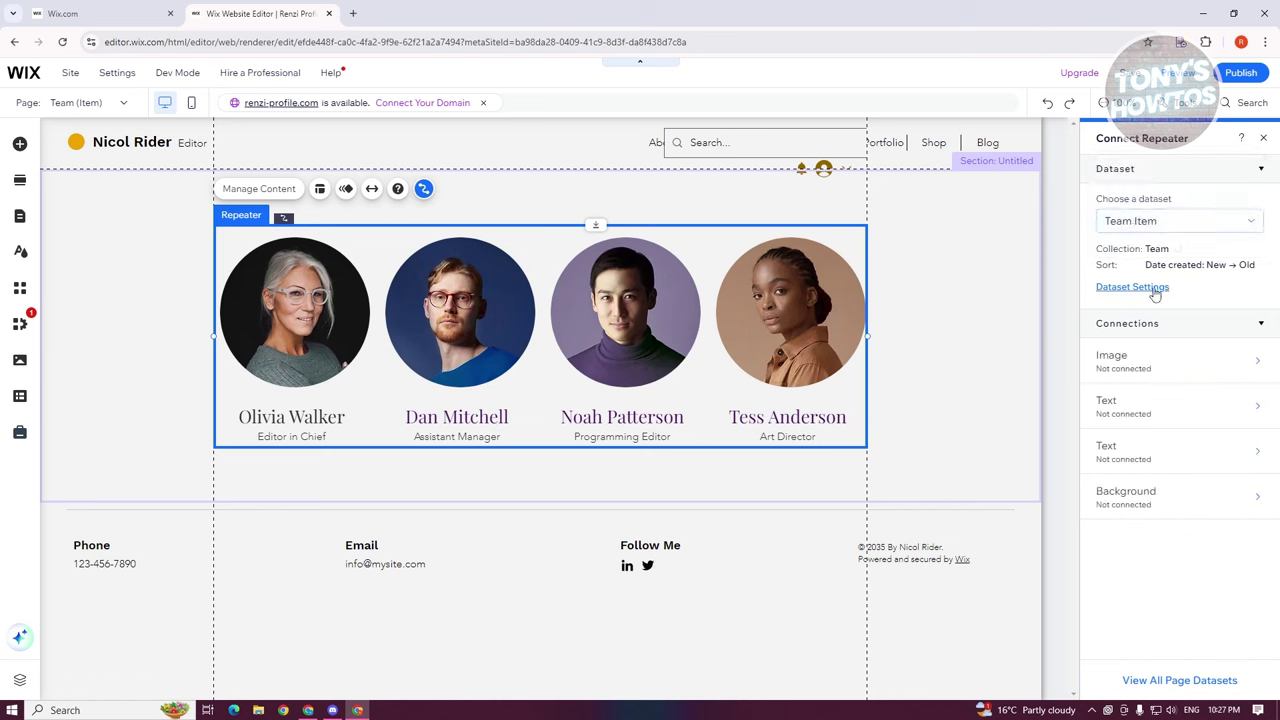
left_click(1132, 287)
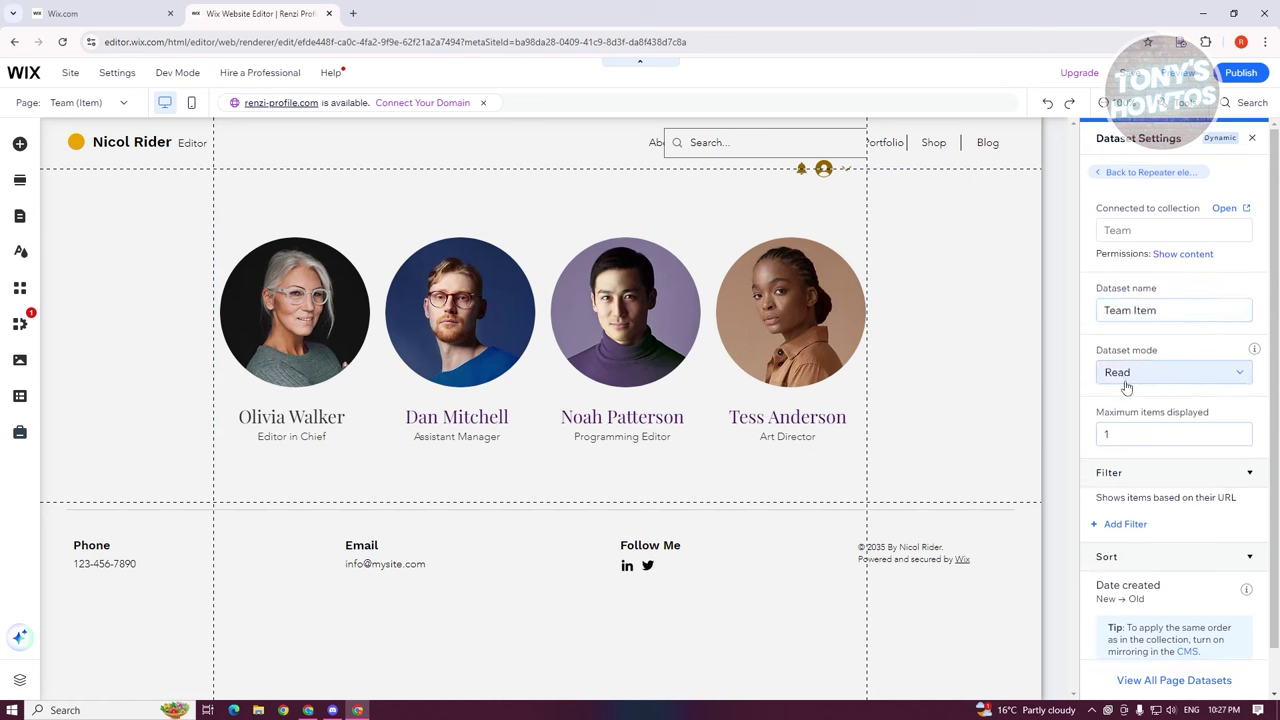
- Review the Team Item dataset's mode options and the Team collection's permissions and privacy settings without changing them
left_click(1237, 375)
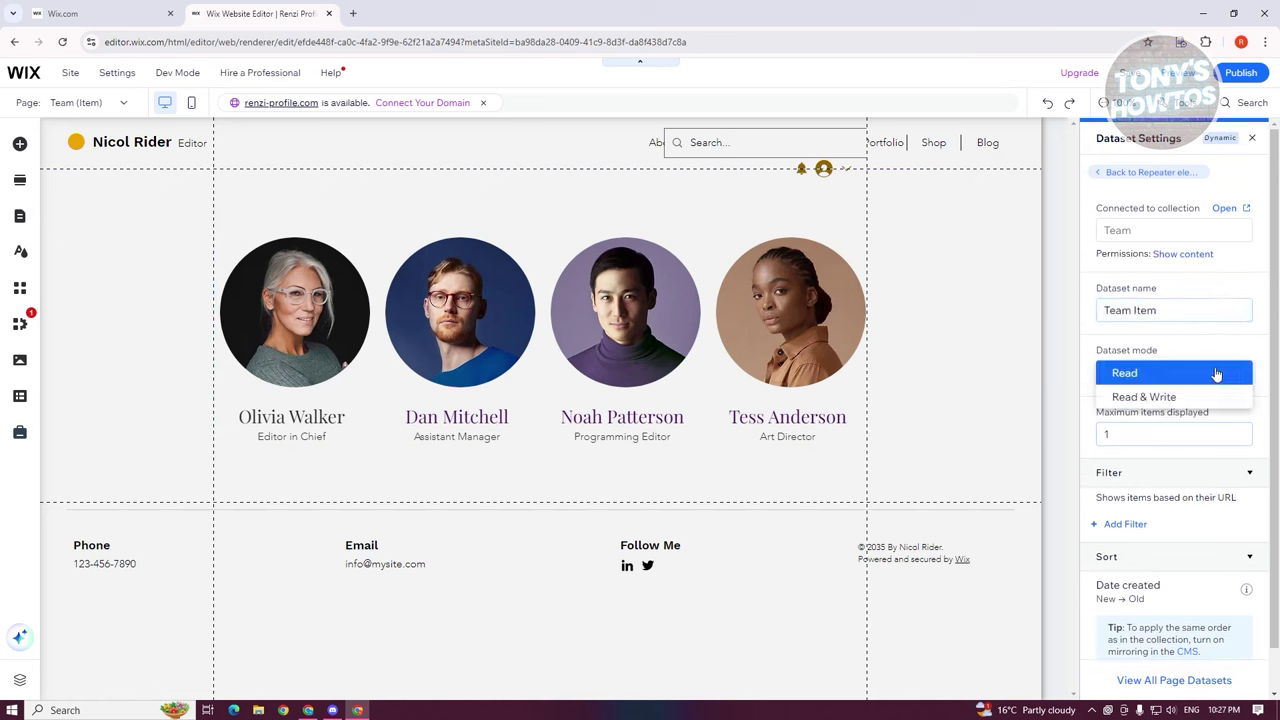
left_click(1204, 371)
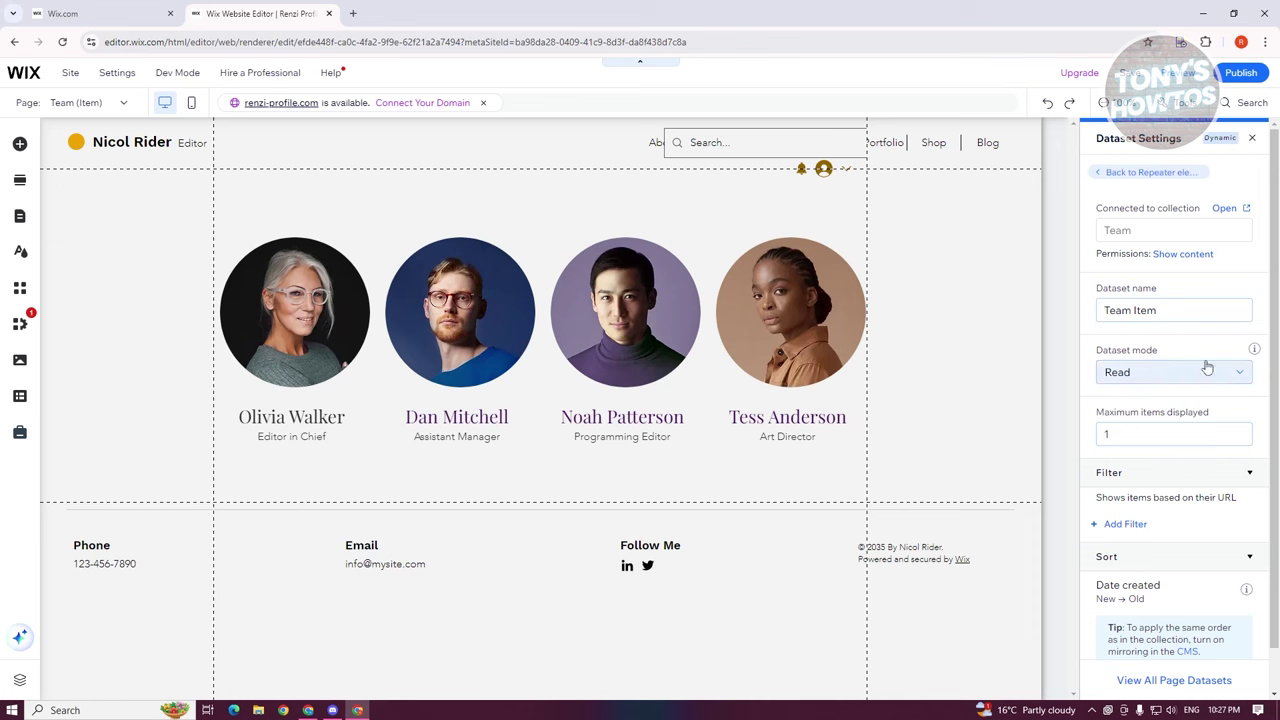
left_click(1206, 255)
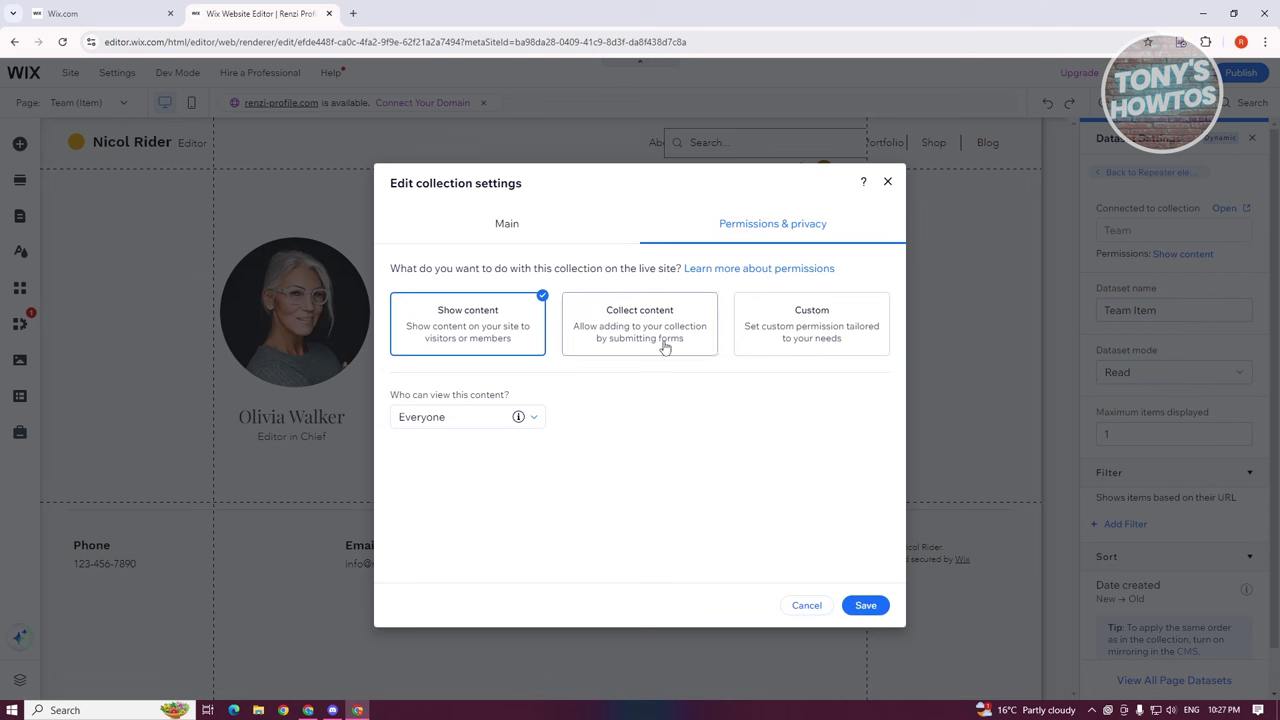
left_click(888, 183)
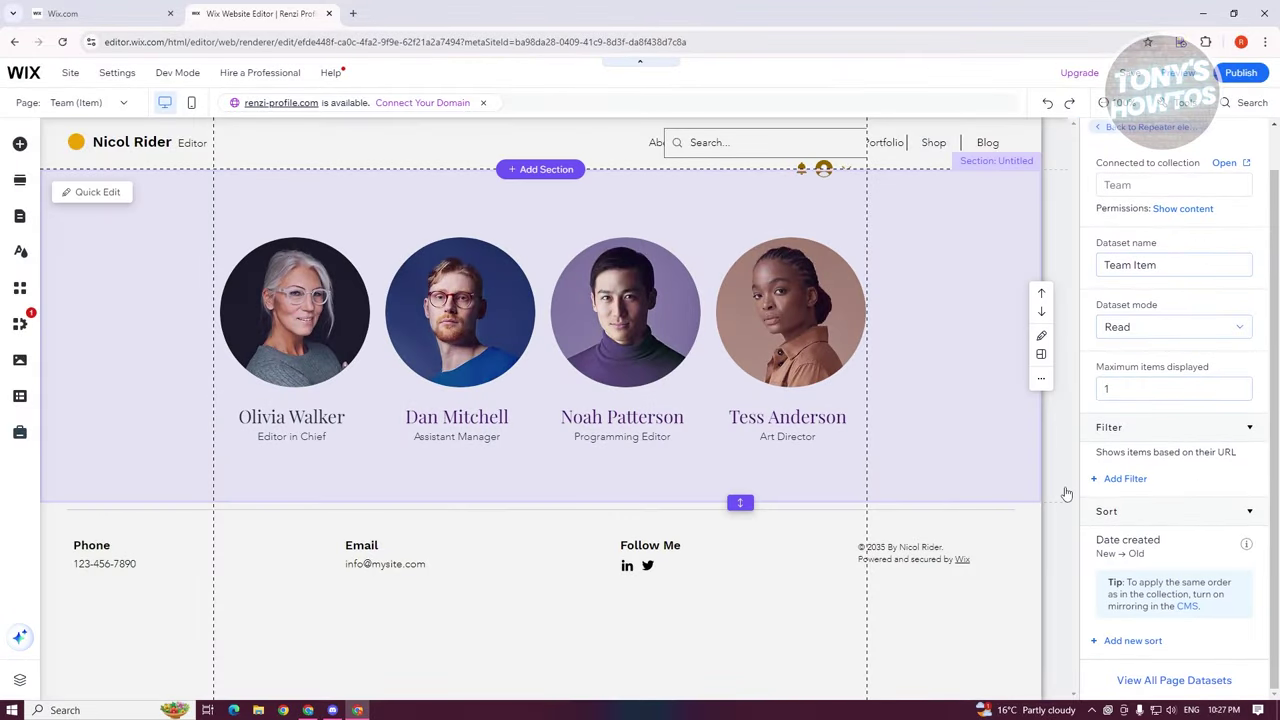
- Save the site using the free Wix.com domain option and the suggested address
left_click(1124, 80)
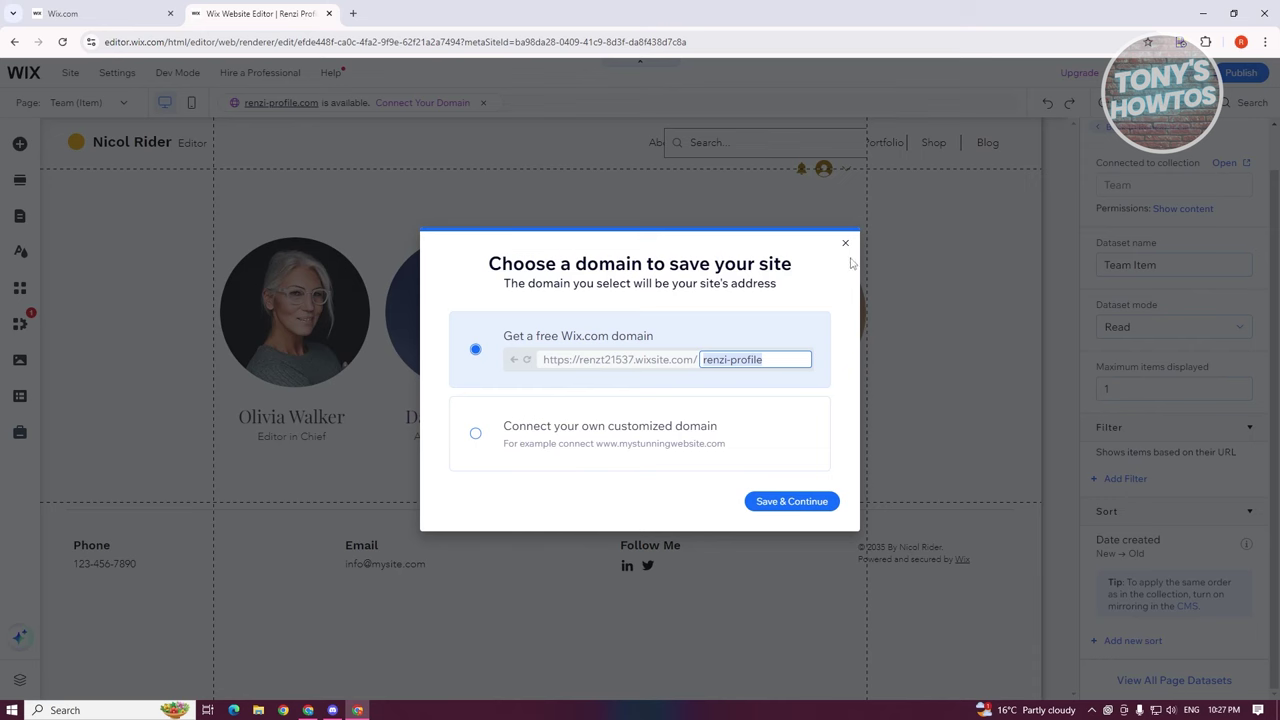
left_click(825, 501)
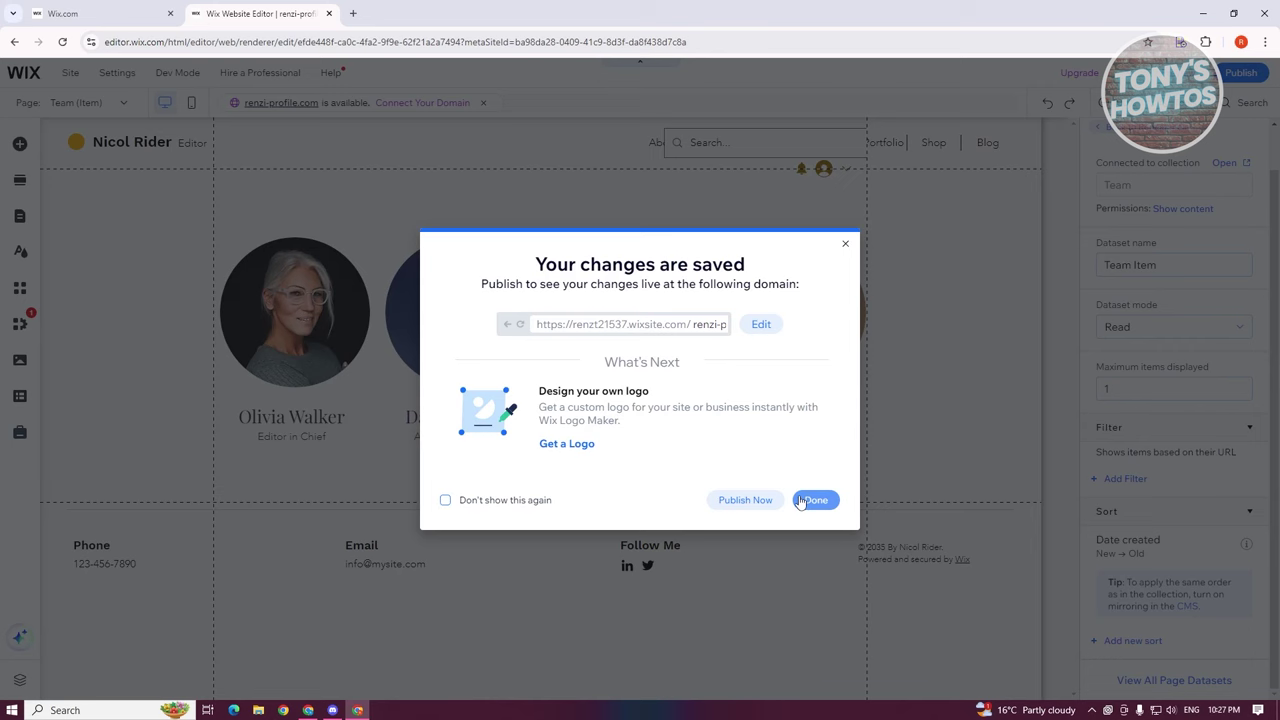
left_click(815, 500)
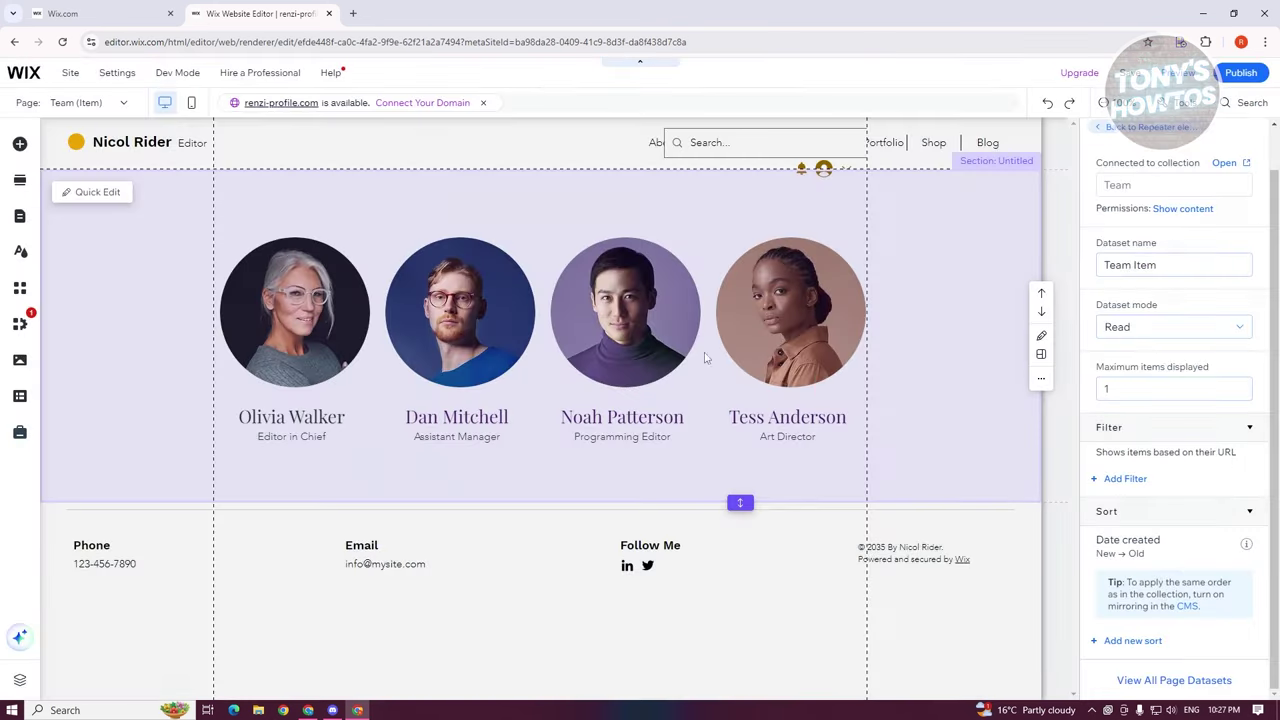
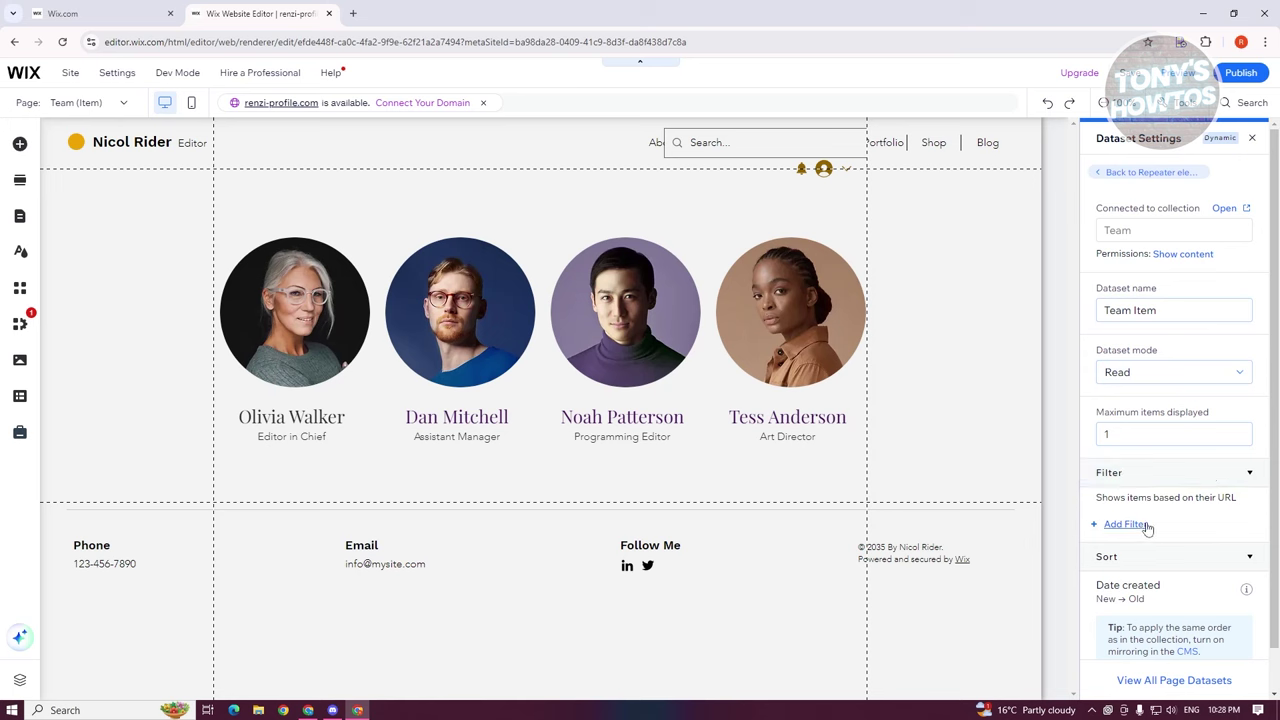
- Open the repeater's connections from its content settings and connect its image source to the Photo (Image) field
scroll(1100, 620, "up", 1)
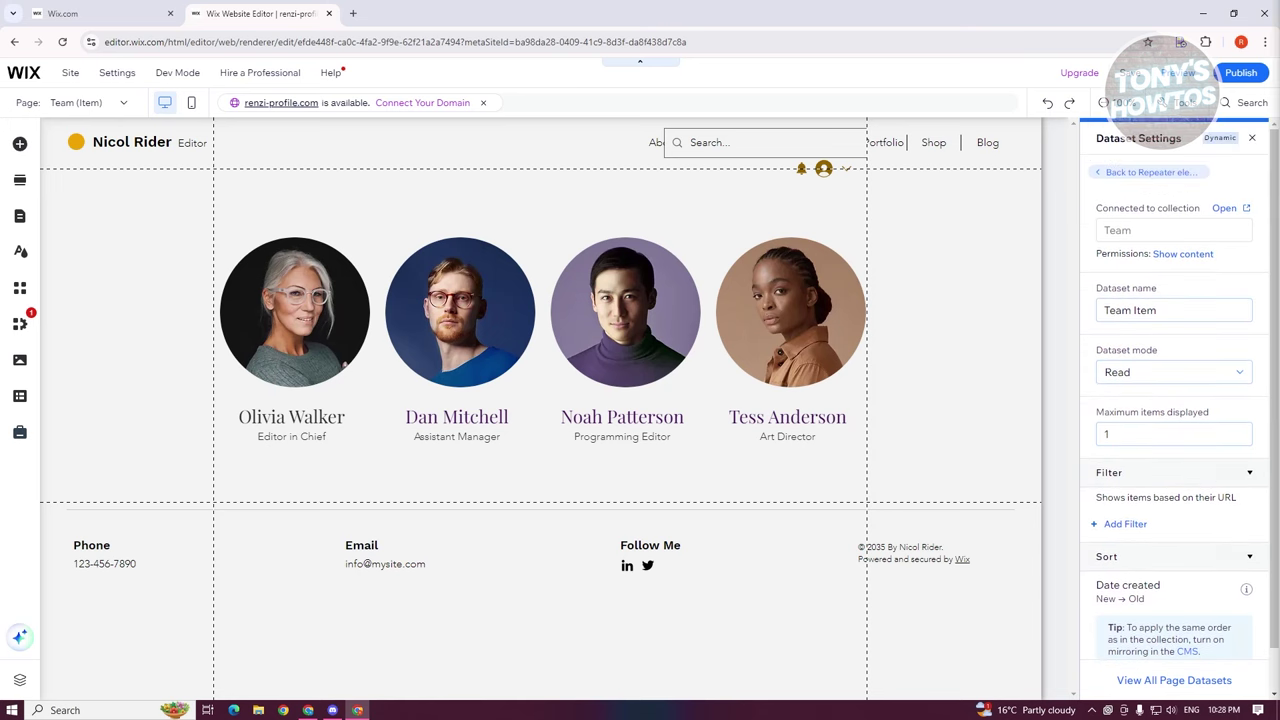
left_click(428, 452)
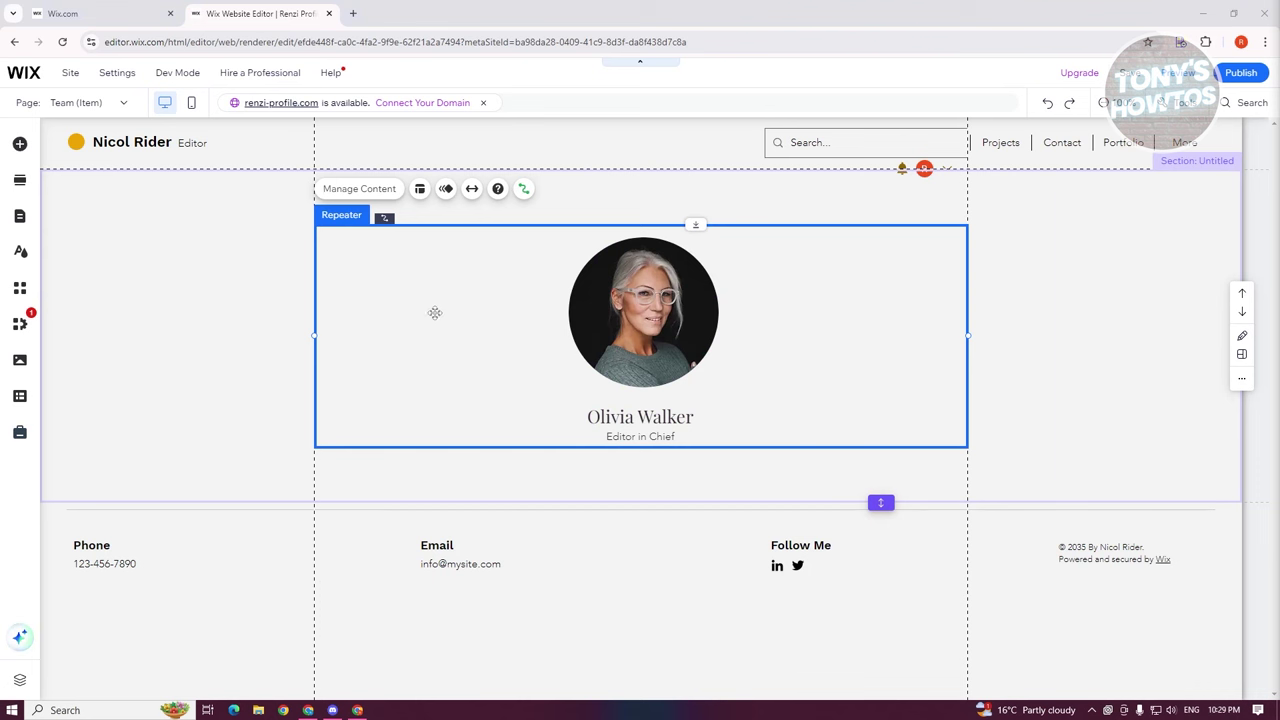
left_click(386, 228)
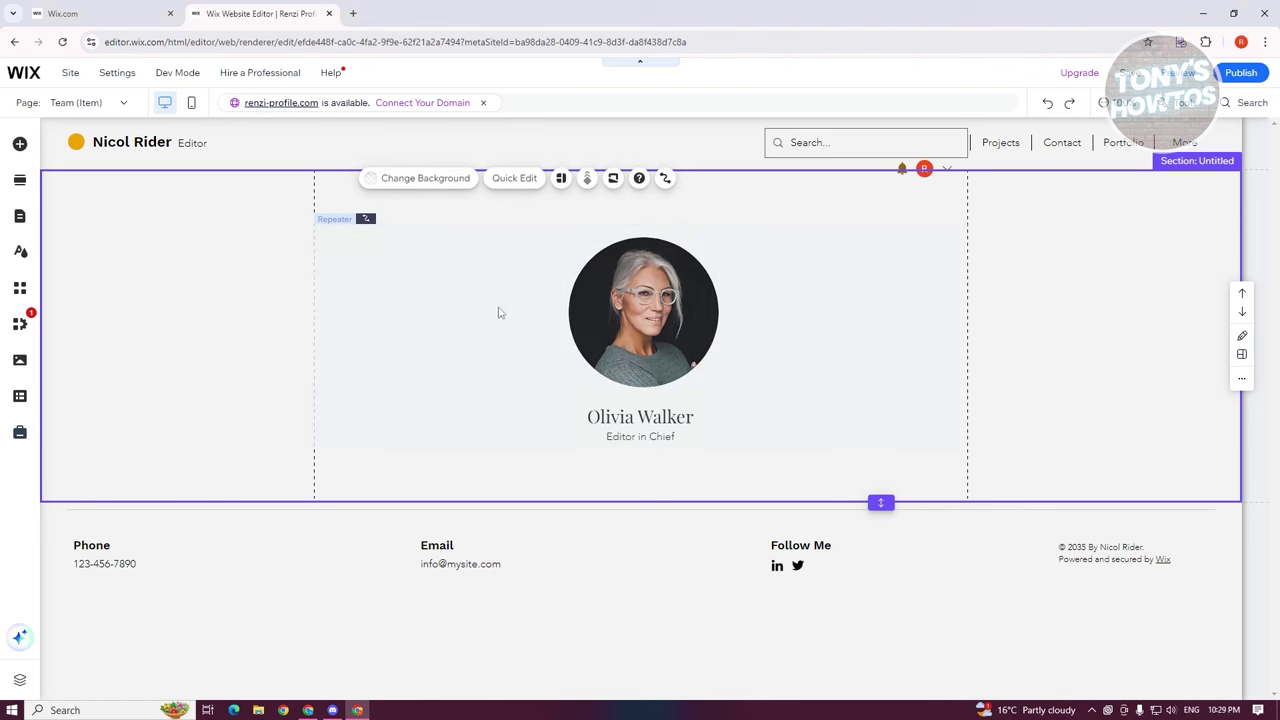
left_click(420, 275)
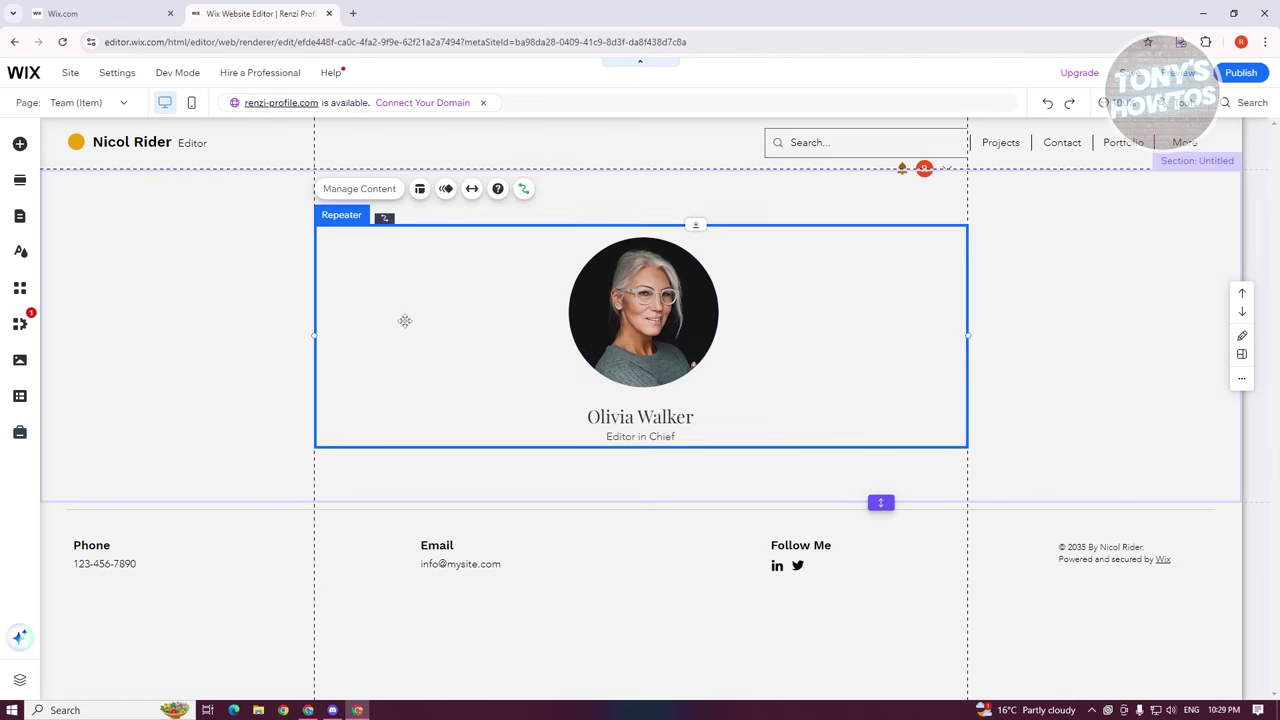
left_click(352, 189)
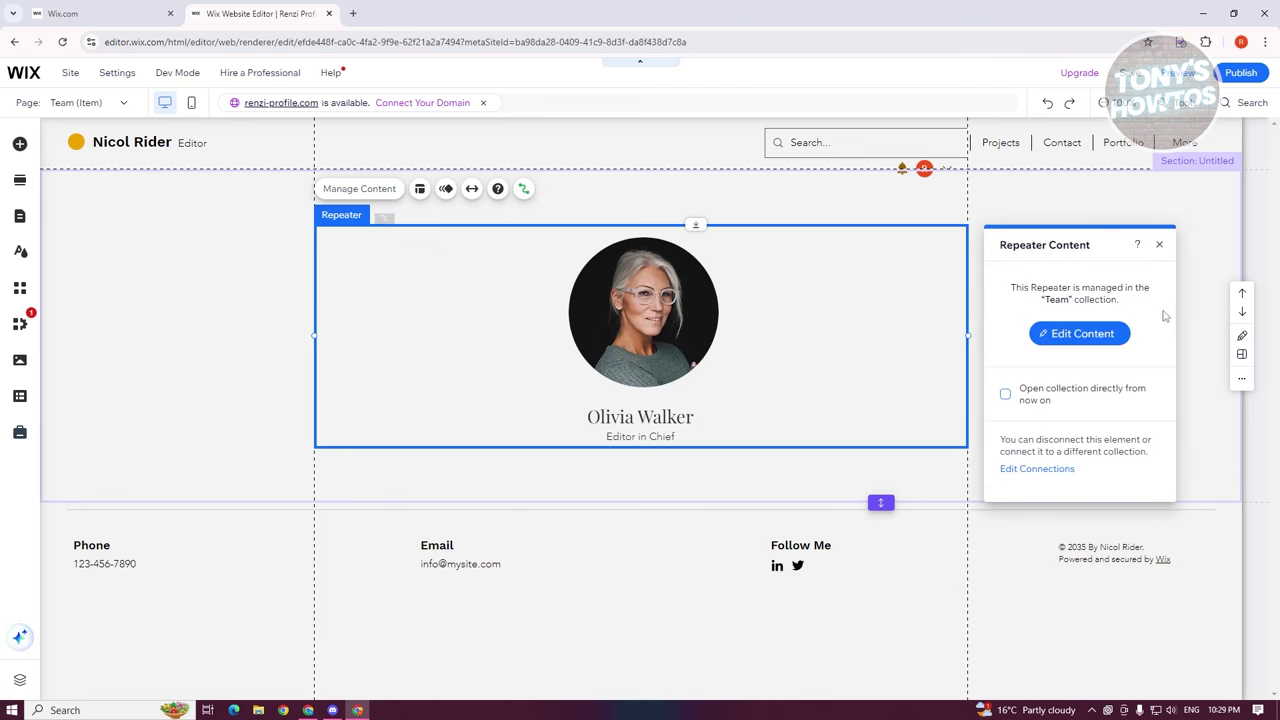
left_click(1037, 469)
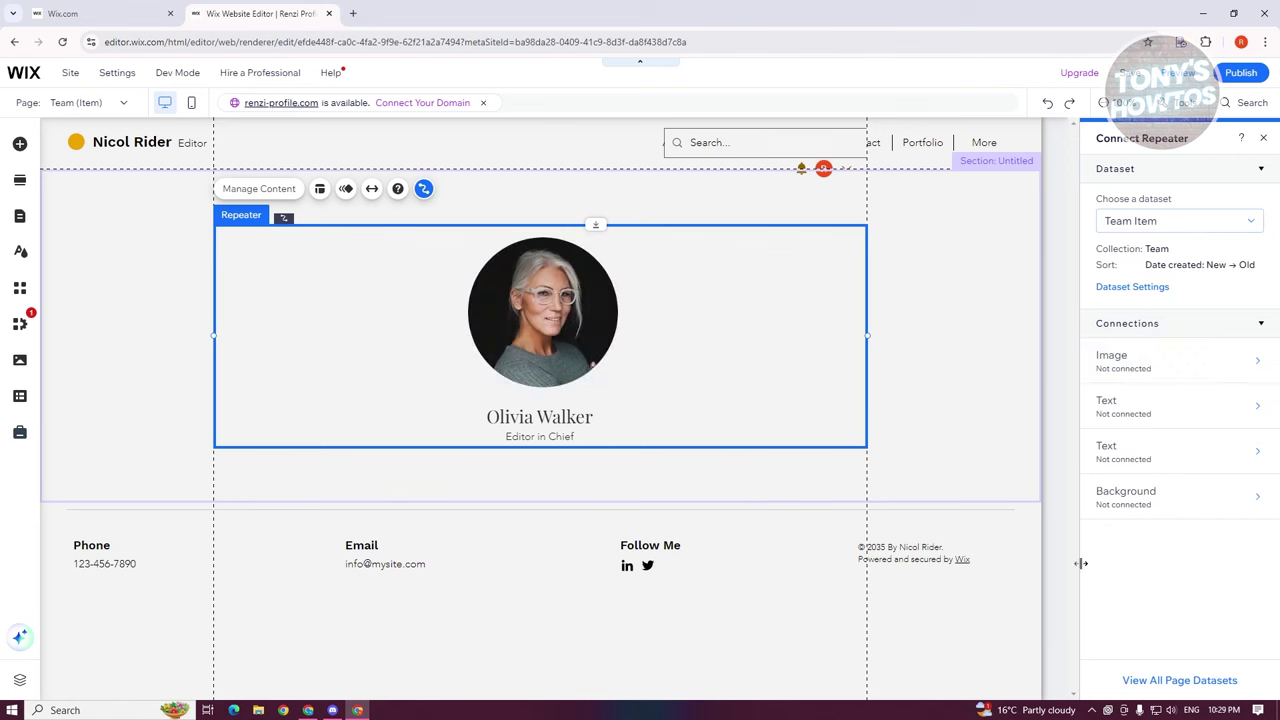
left_click(1178, 361)
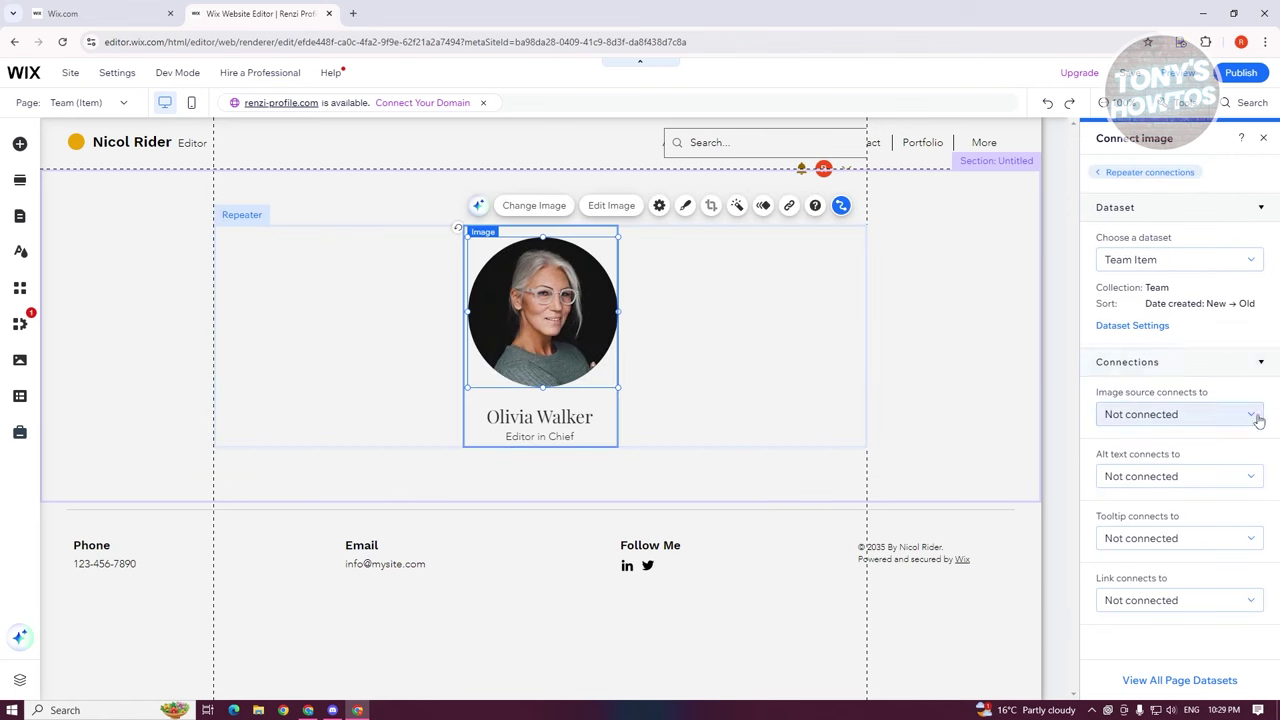
left_click(1251, 416)
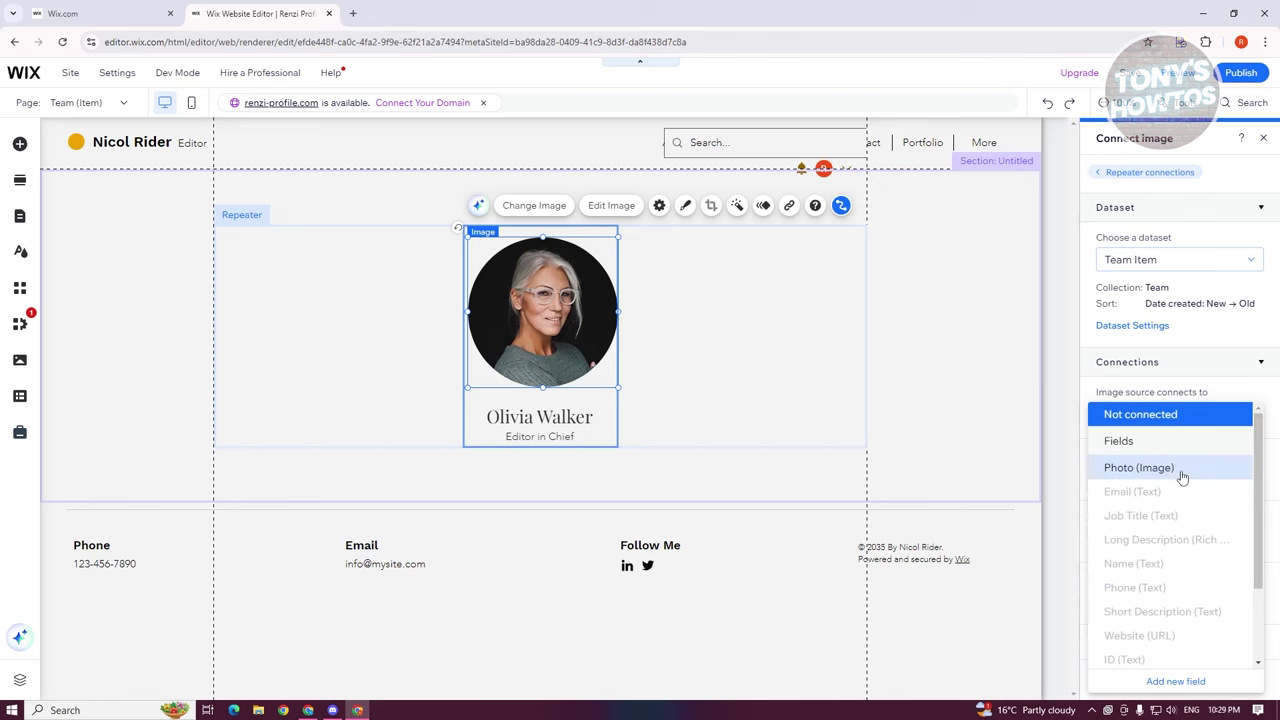
left_click(1182, 477)
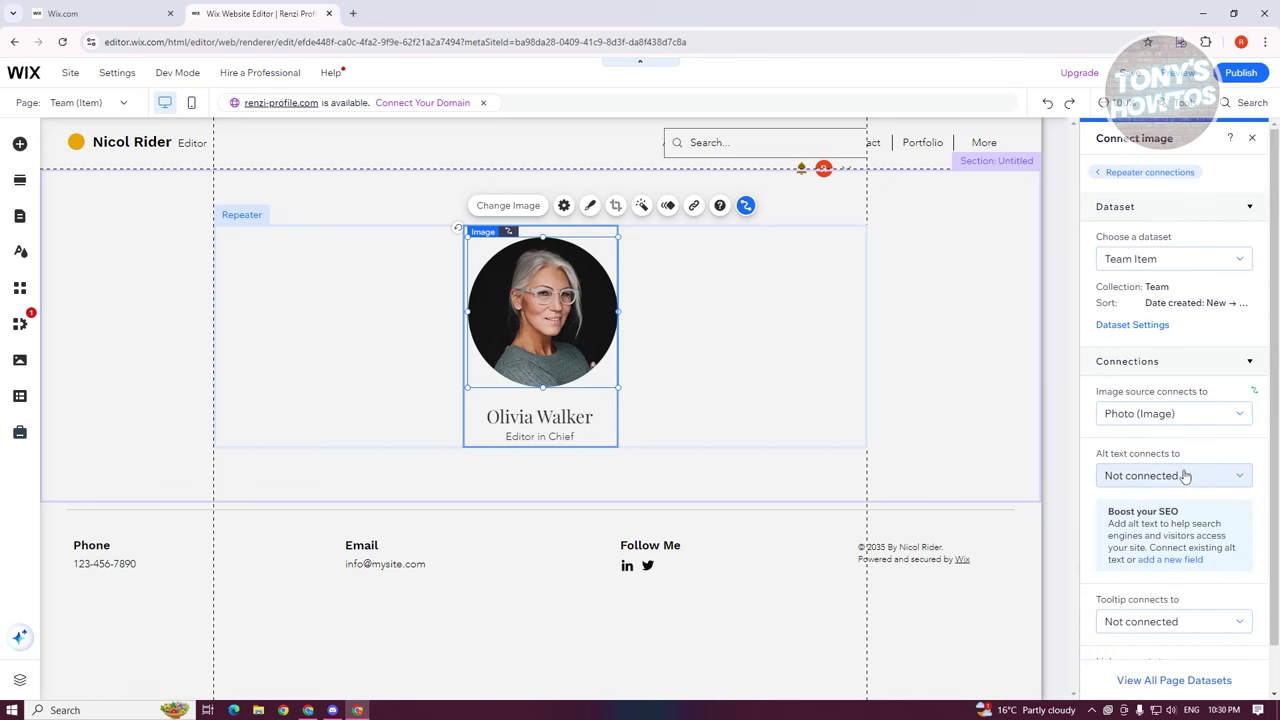
- Connect the repeater image's alt text to Name (Text) and its tooltip to Job Title (Text)
left_click(1183, 477)
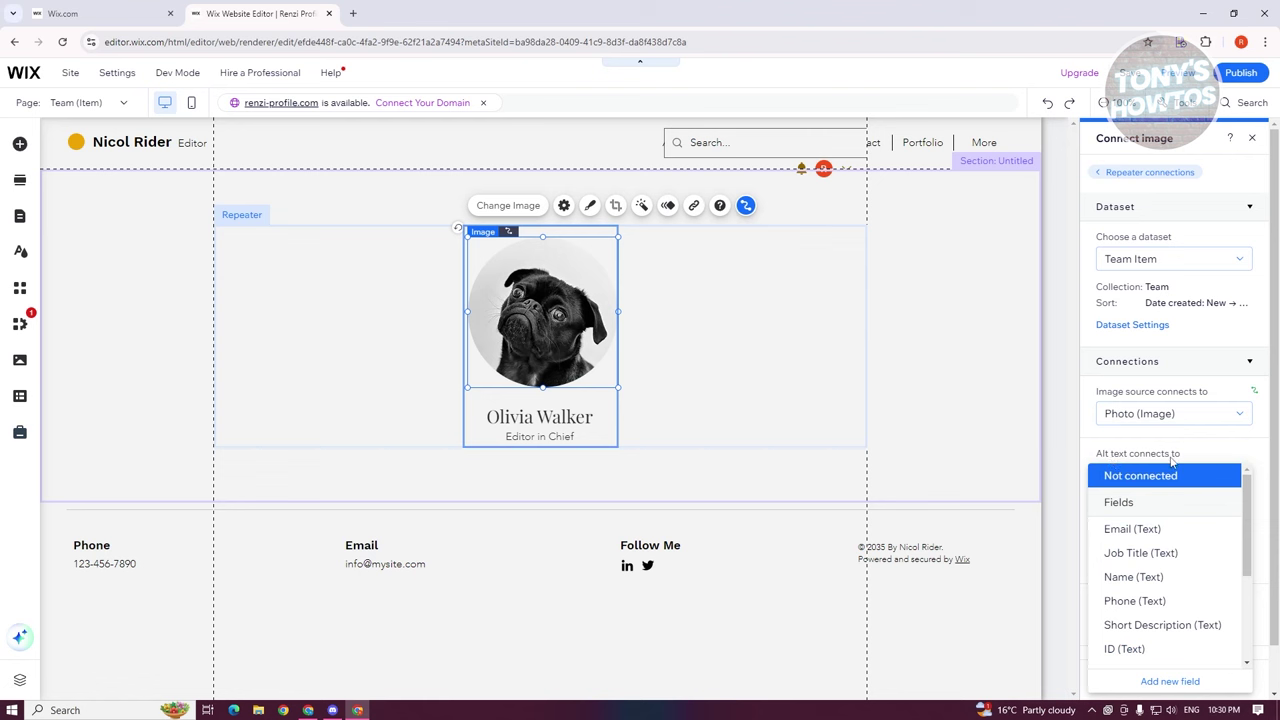
left_click(1176, 580)
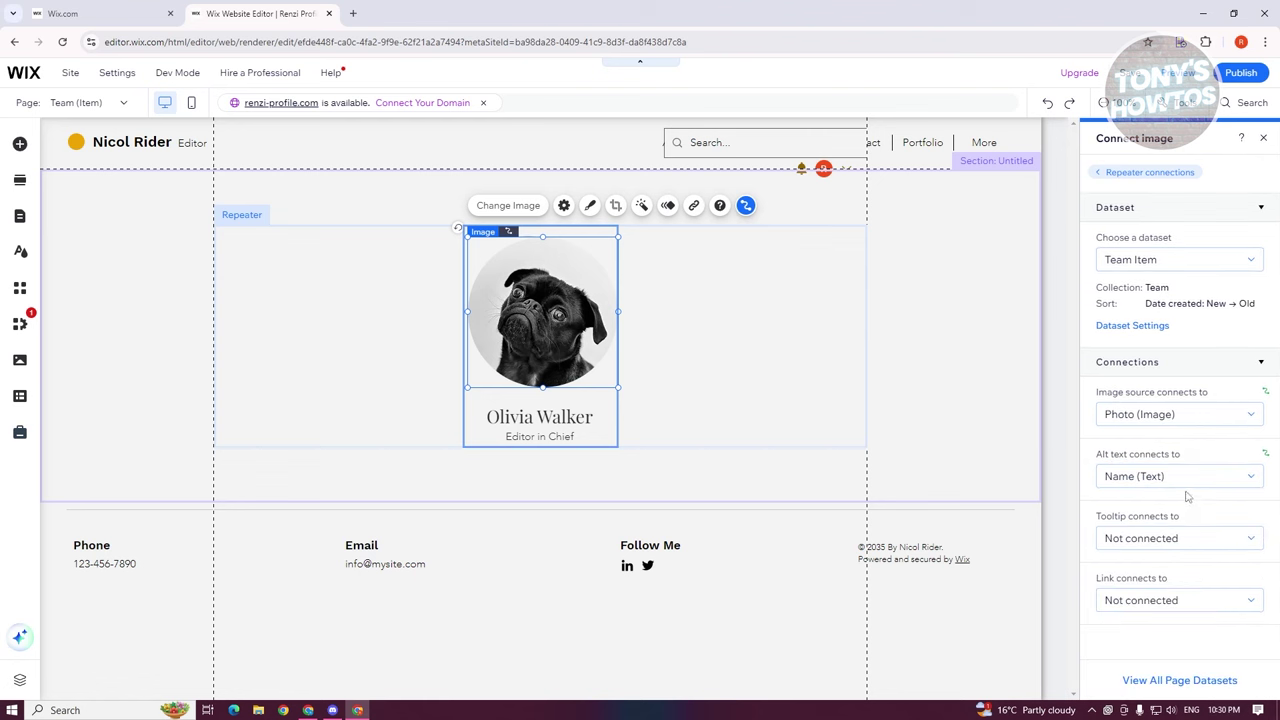
left_click(1207, 547)
left_click(1168, 614)
left_click(1168, 602)
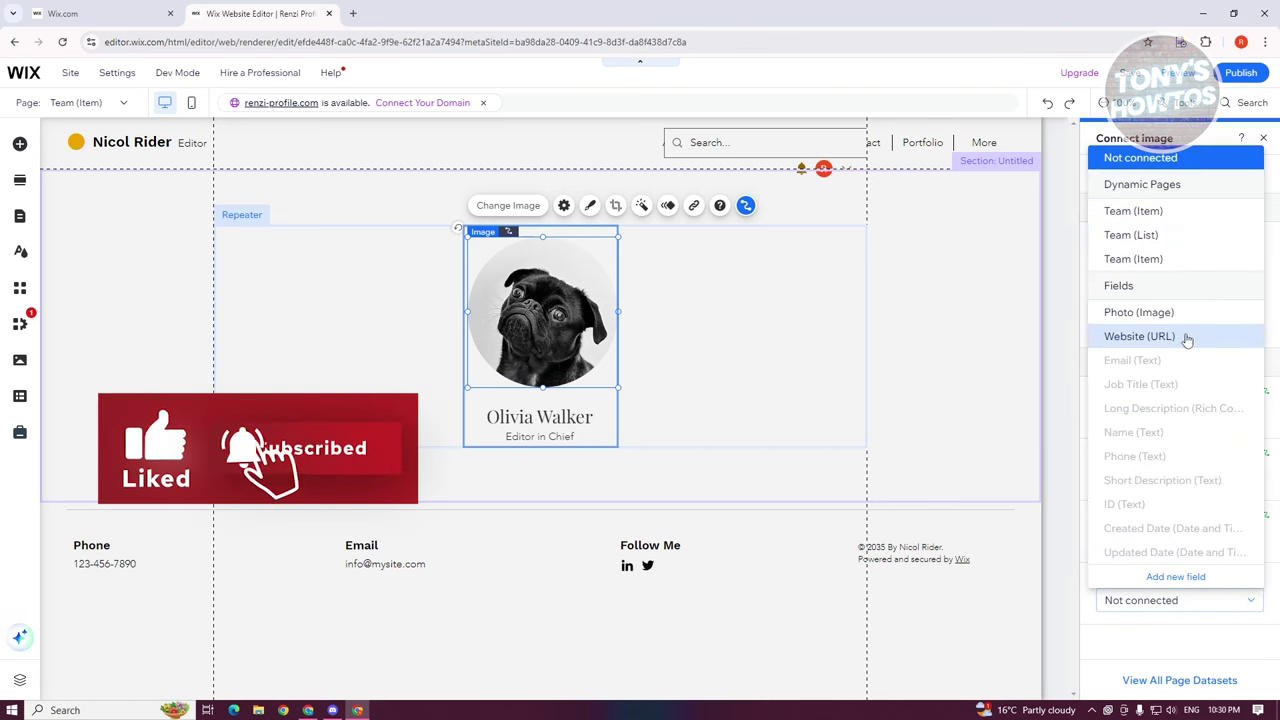
left_click(1166, 622)
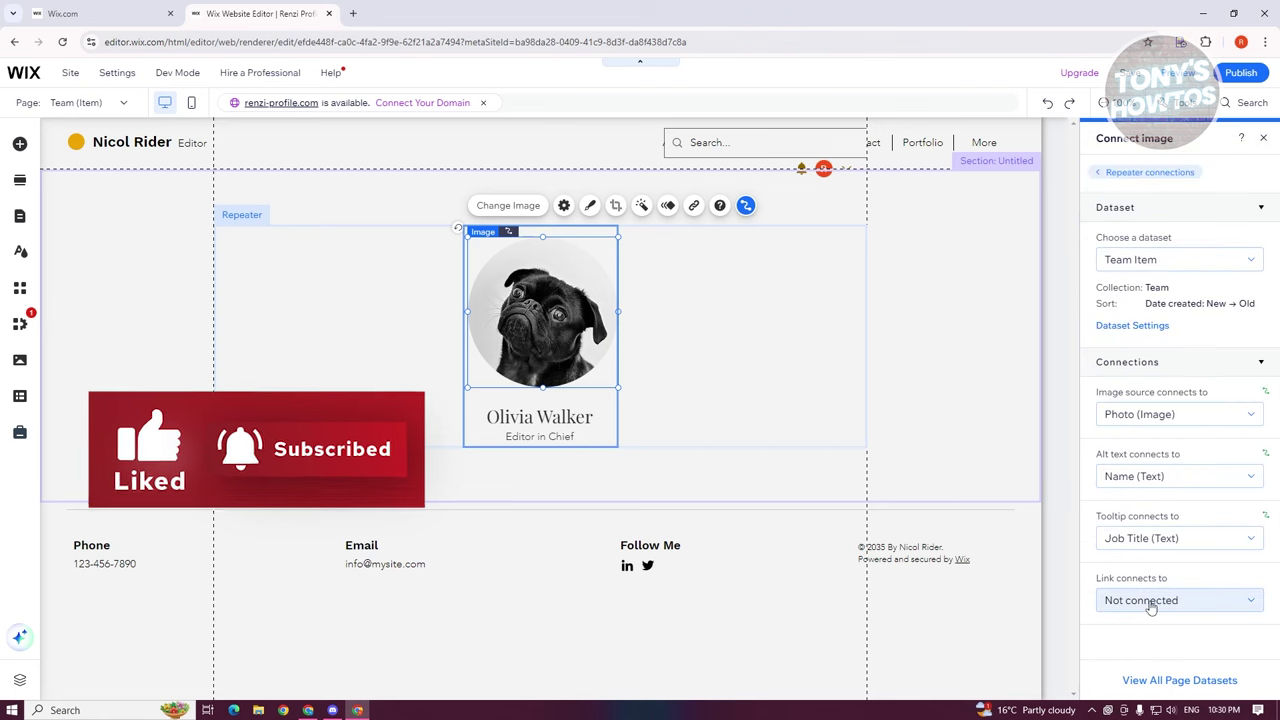
- Connect the repeater image's link to Website (URL) and check how the link opens
left_click(1143, 602)
left_click(1150, 337)
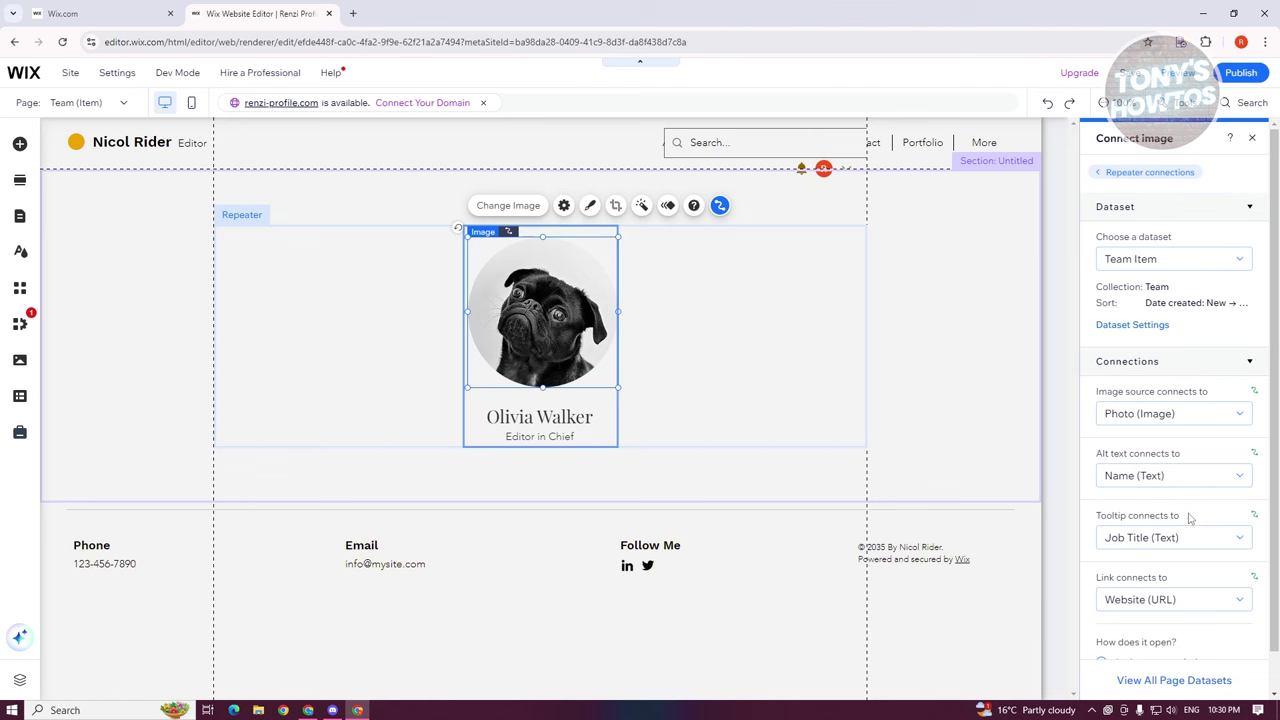
scroll(1150, 418, "down", 1)
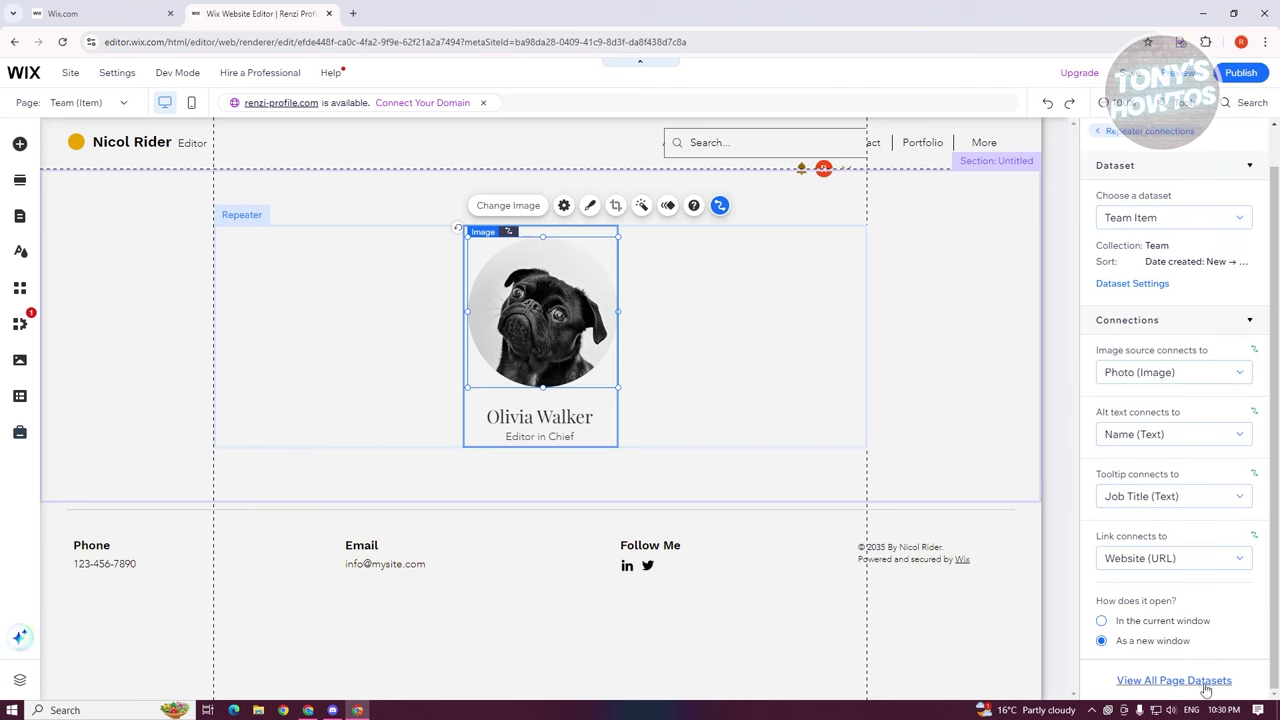
scroll(1165, 630, "up", 1)
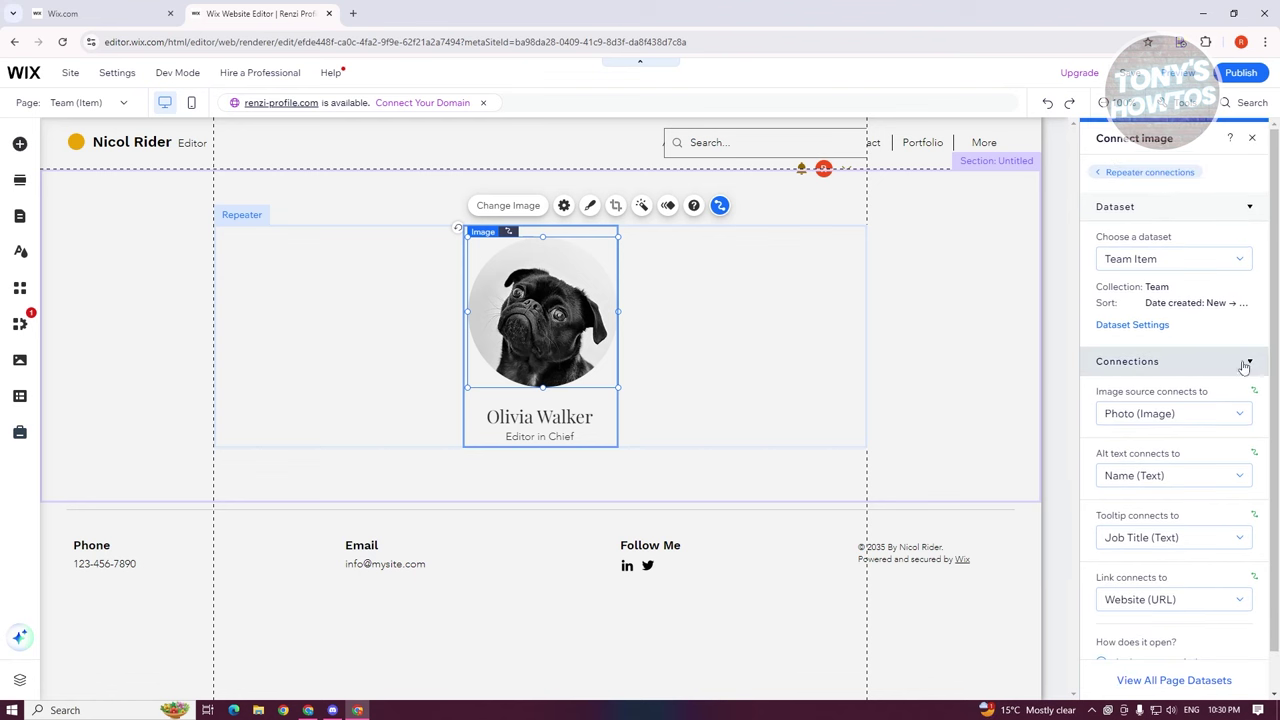
- Review the image's dataset choice and connections, and examine the Team Item dataset's mode, filter and sort settings
left_click(1247, 363)
left_click(1250, 365)
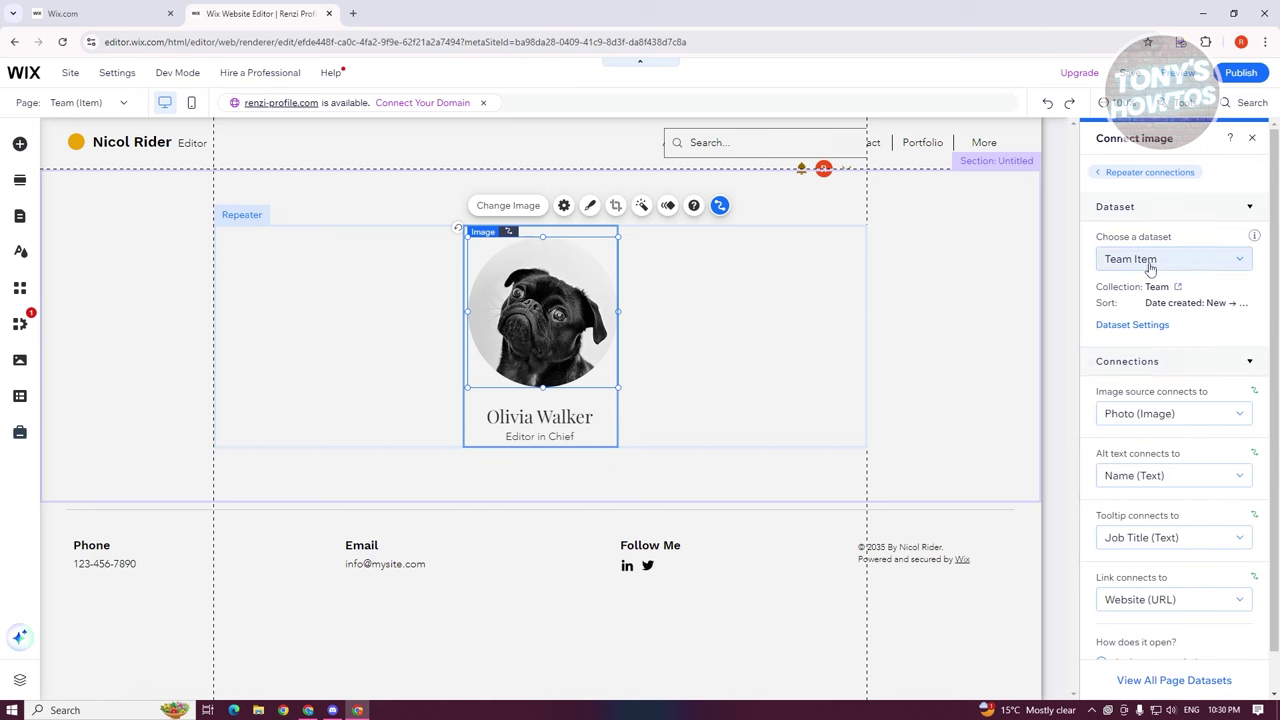
left_click(1147, 267)
left_click(1263, 285)
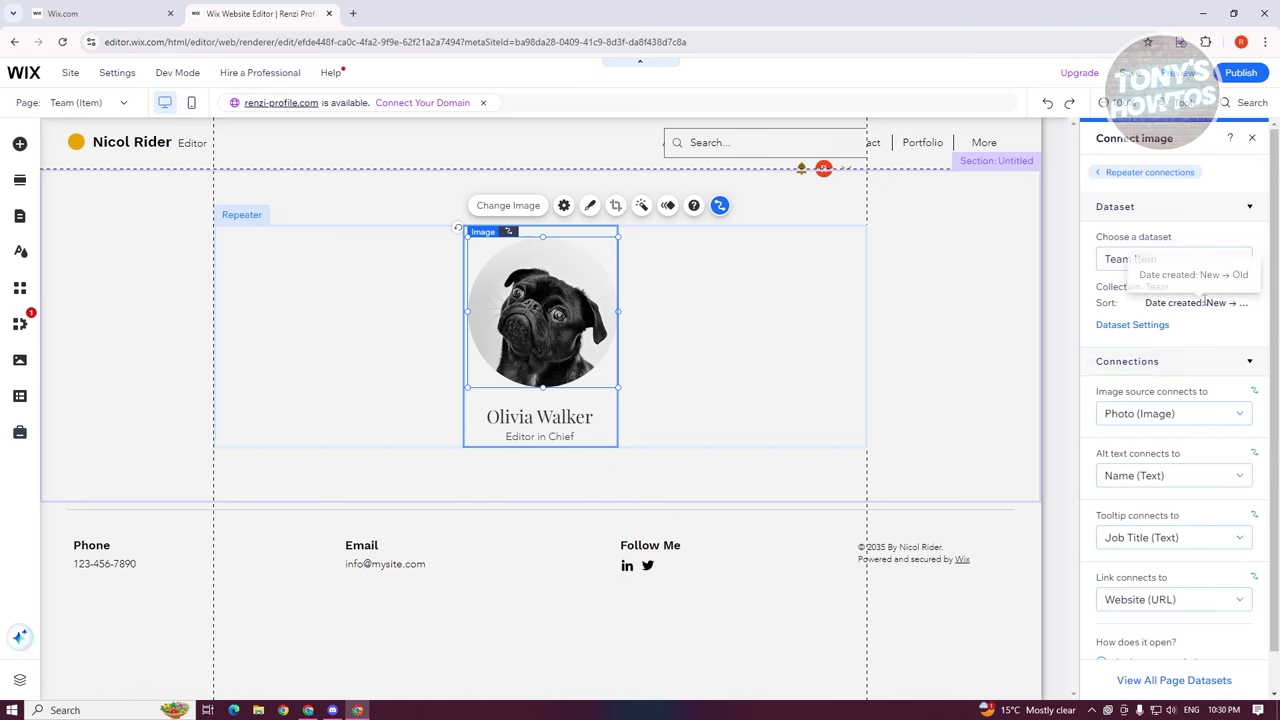
left_click(1140, 326)
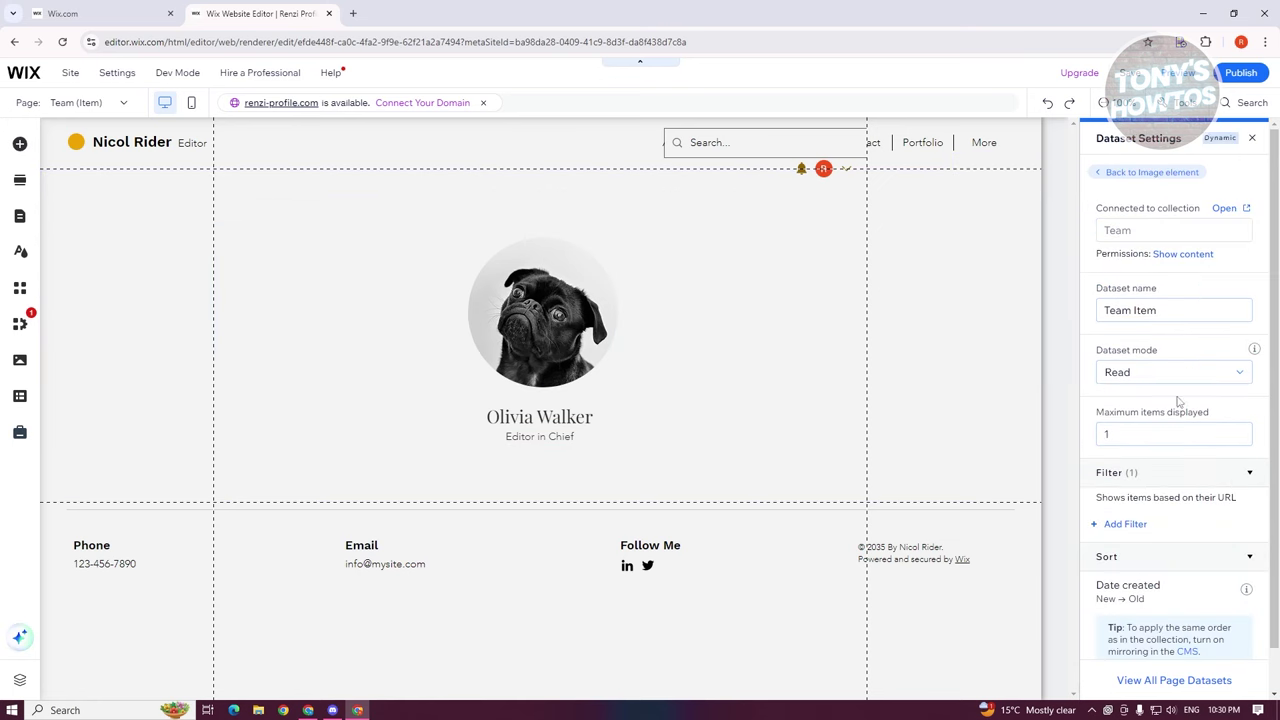
scroll(1163, 545, "down", 1)
scroll(1180, 545, "up", 1)
- Connect the repeater's large name text to the Name (Text) field of the Team Item dataset
left_click(345, 312)
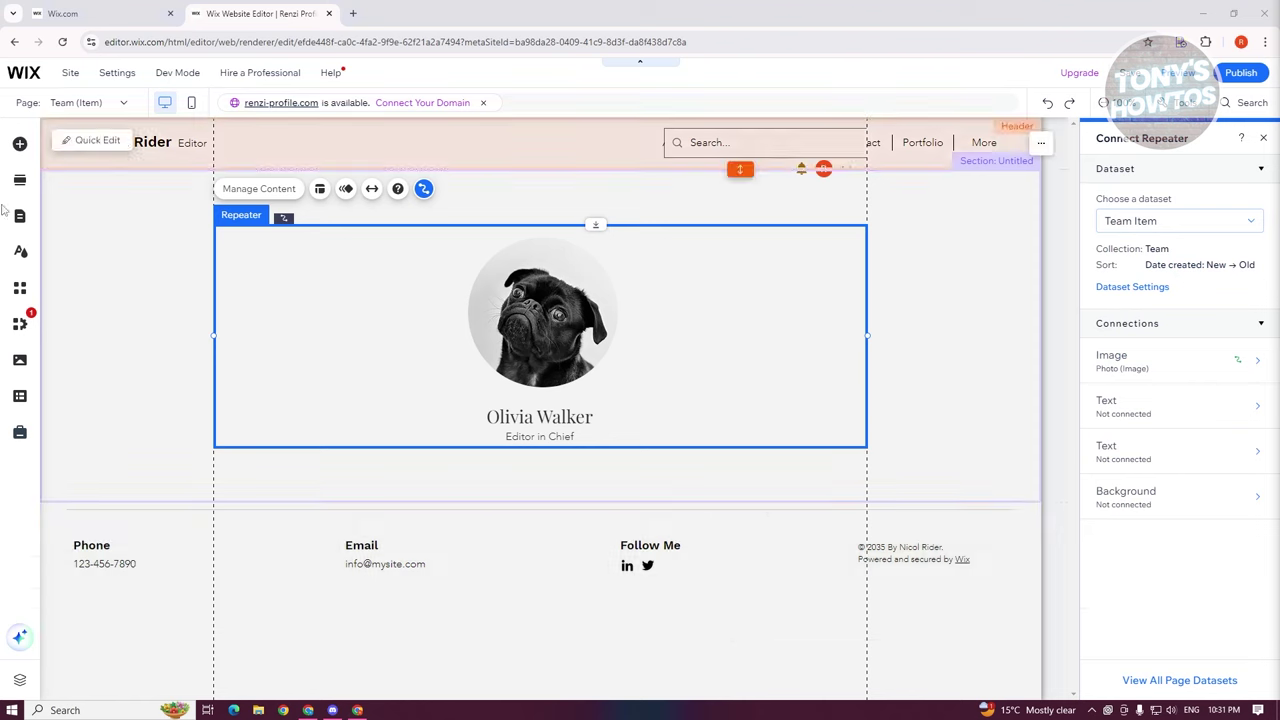
left_click(1180, 407)
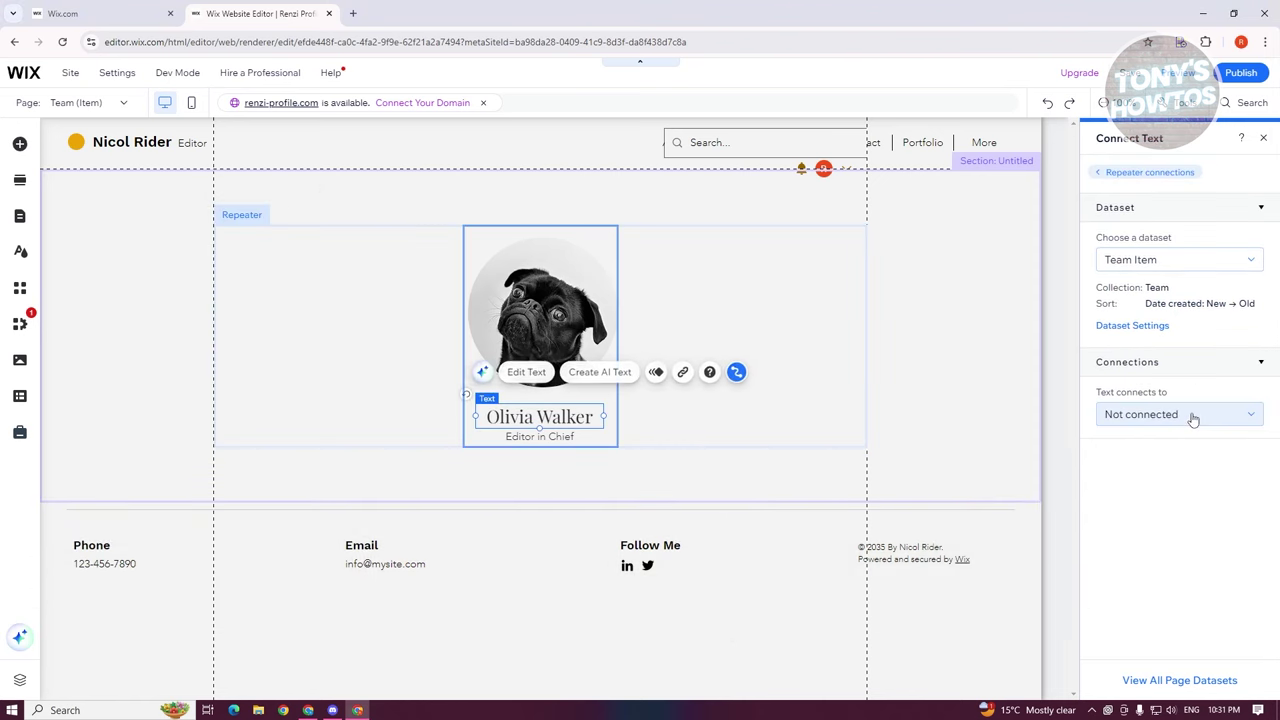
left_click(1240, 420)
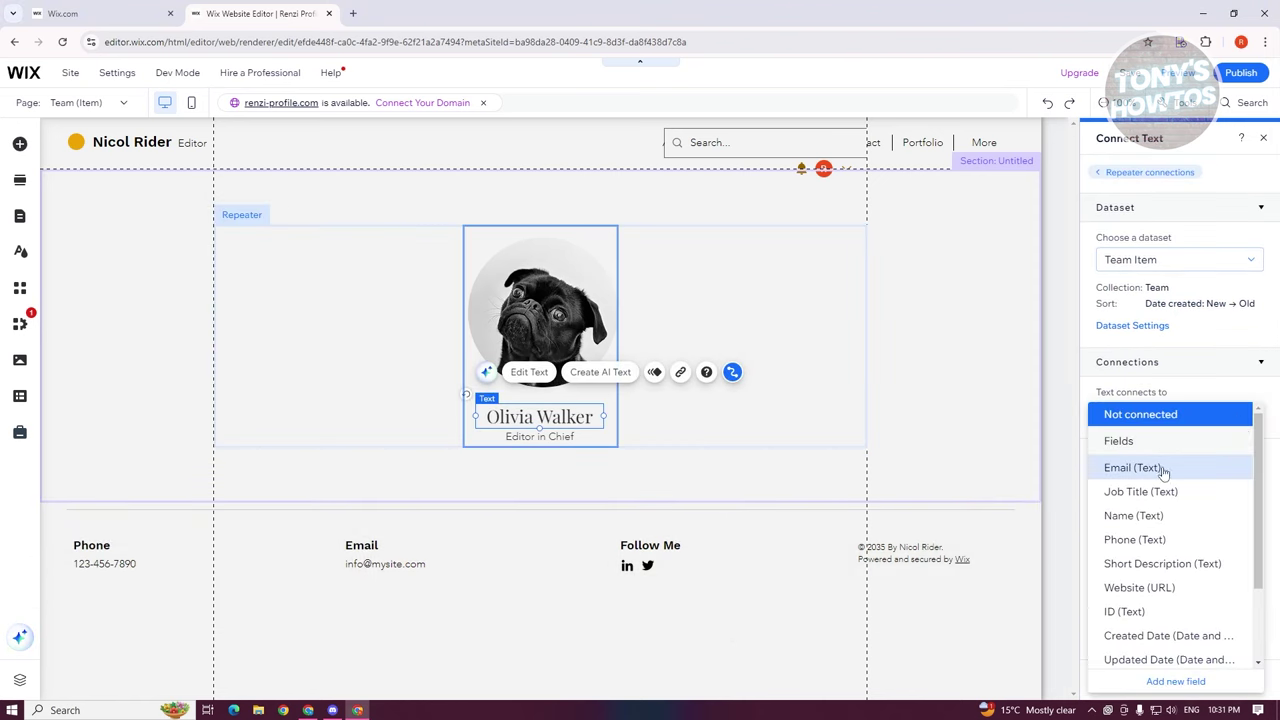
left_click(1166, 516)
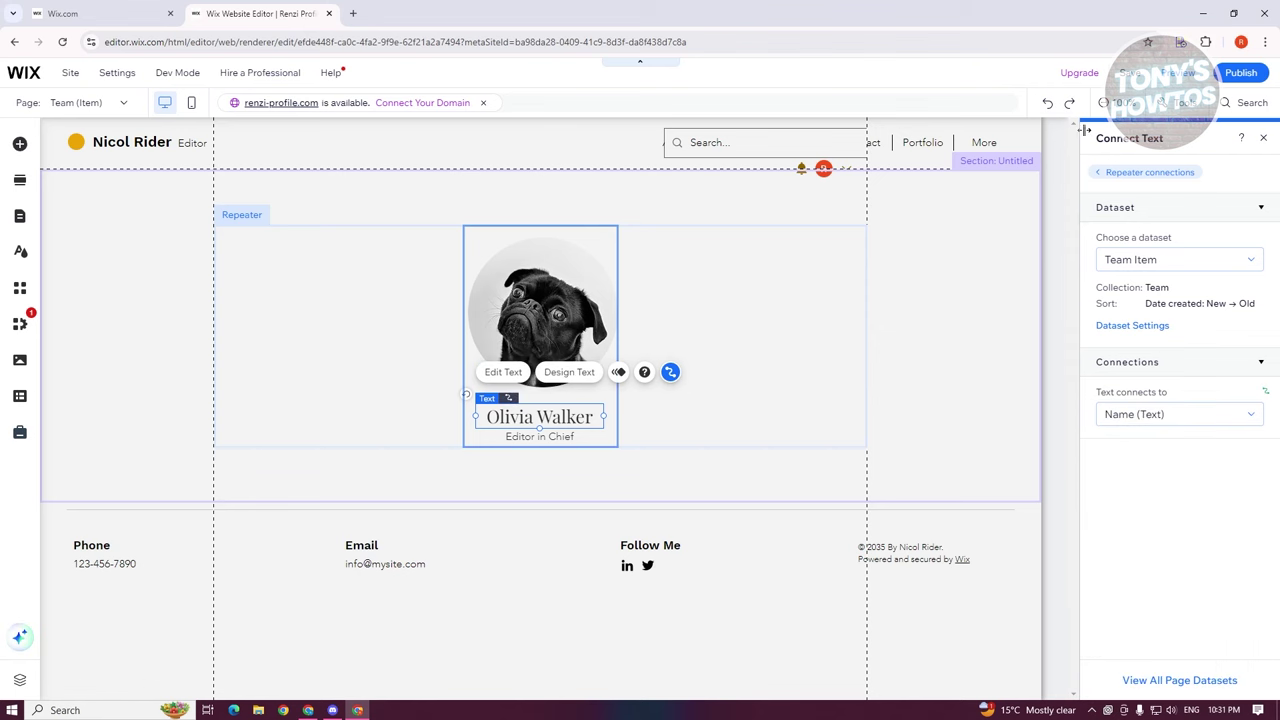
- Look at the connection settings of the repeater's job title text and of the surrounding page section
left_click(1099, 174)
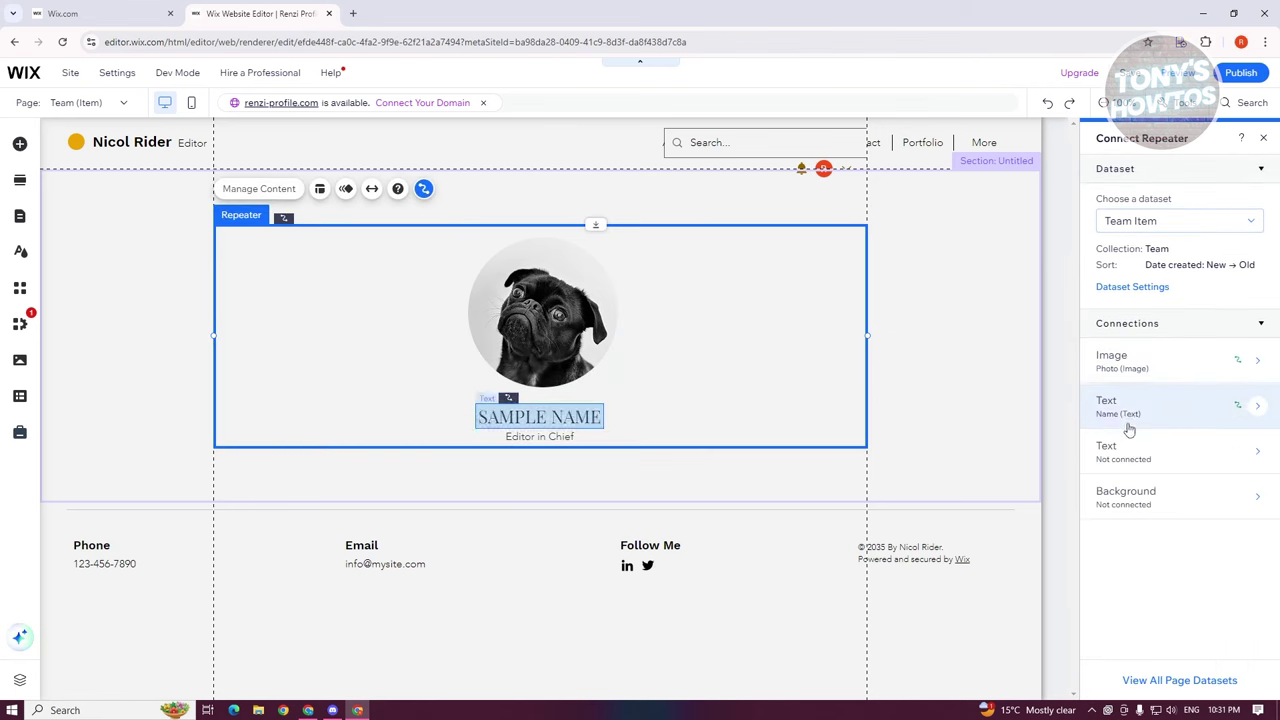
left_click(1162, 450)
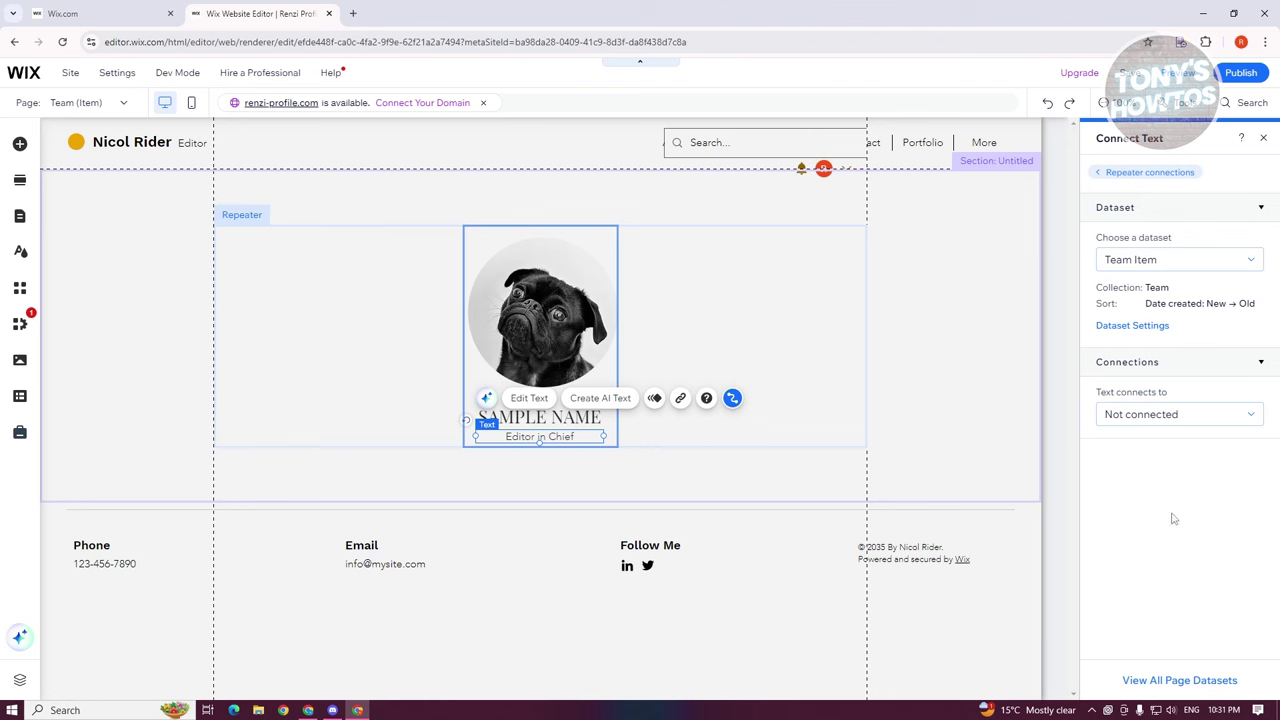
left_click(1058, 441)
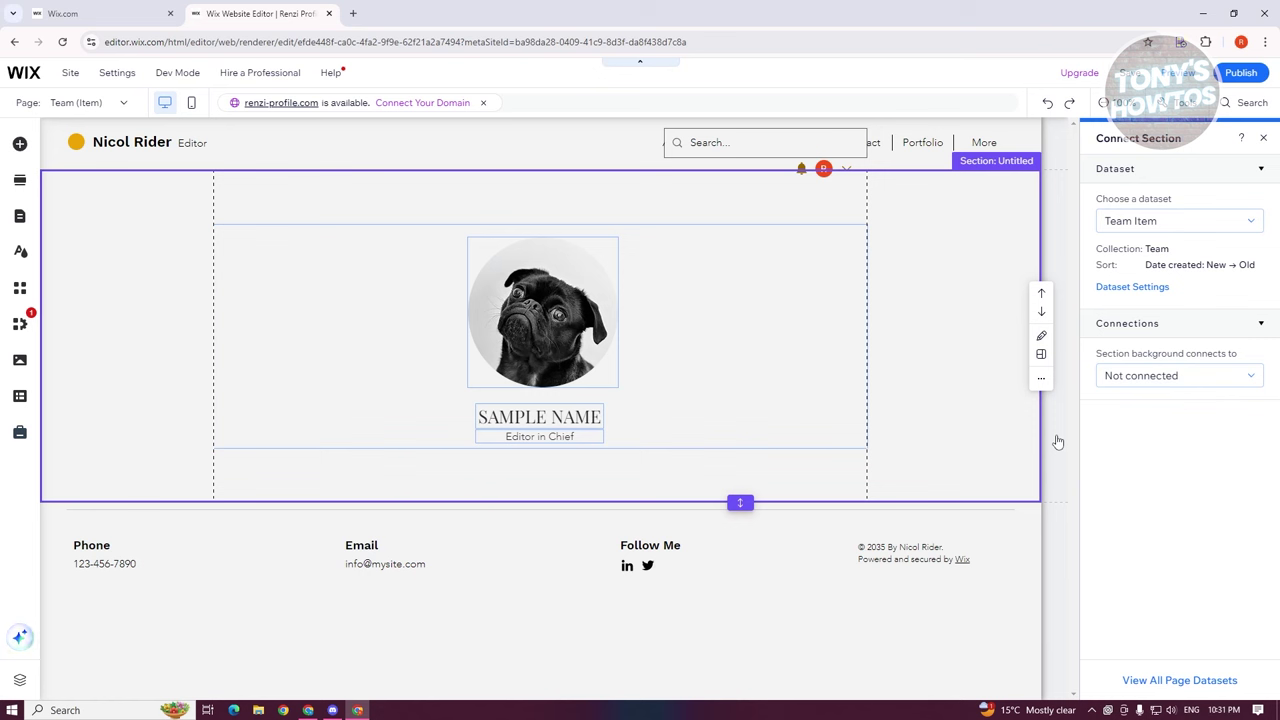